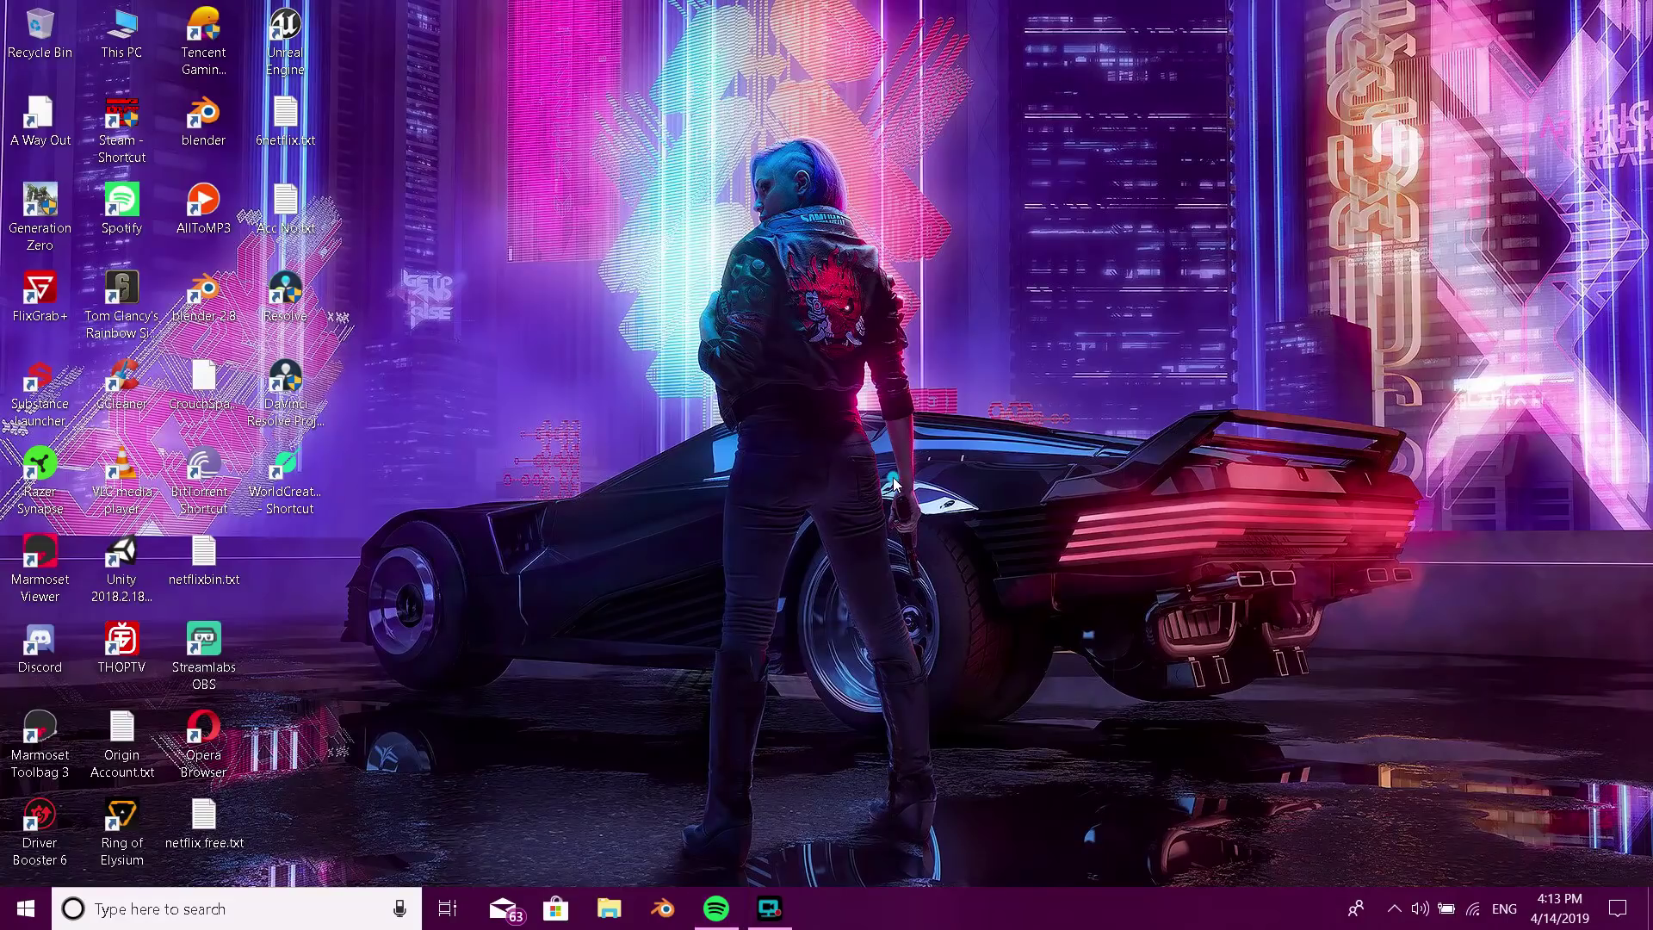
Refresh the desktop and highlight MEGA's 6.36 GB of 15 GB storage-used figure
right_click(893, 484)
left_click(860, 537)
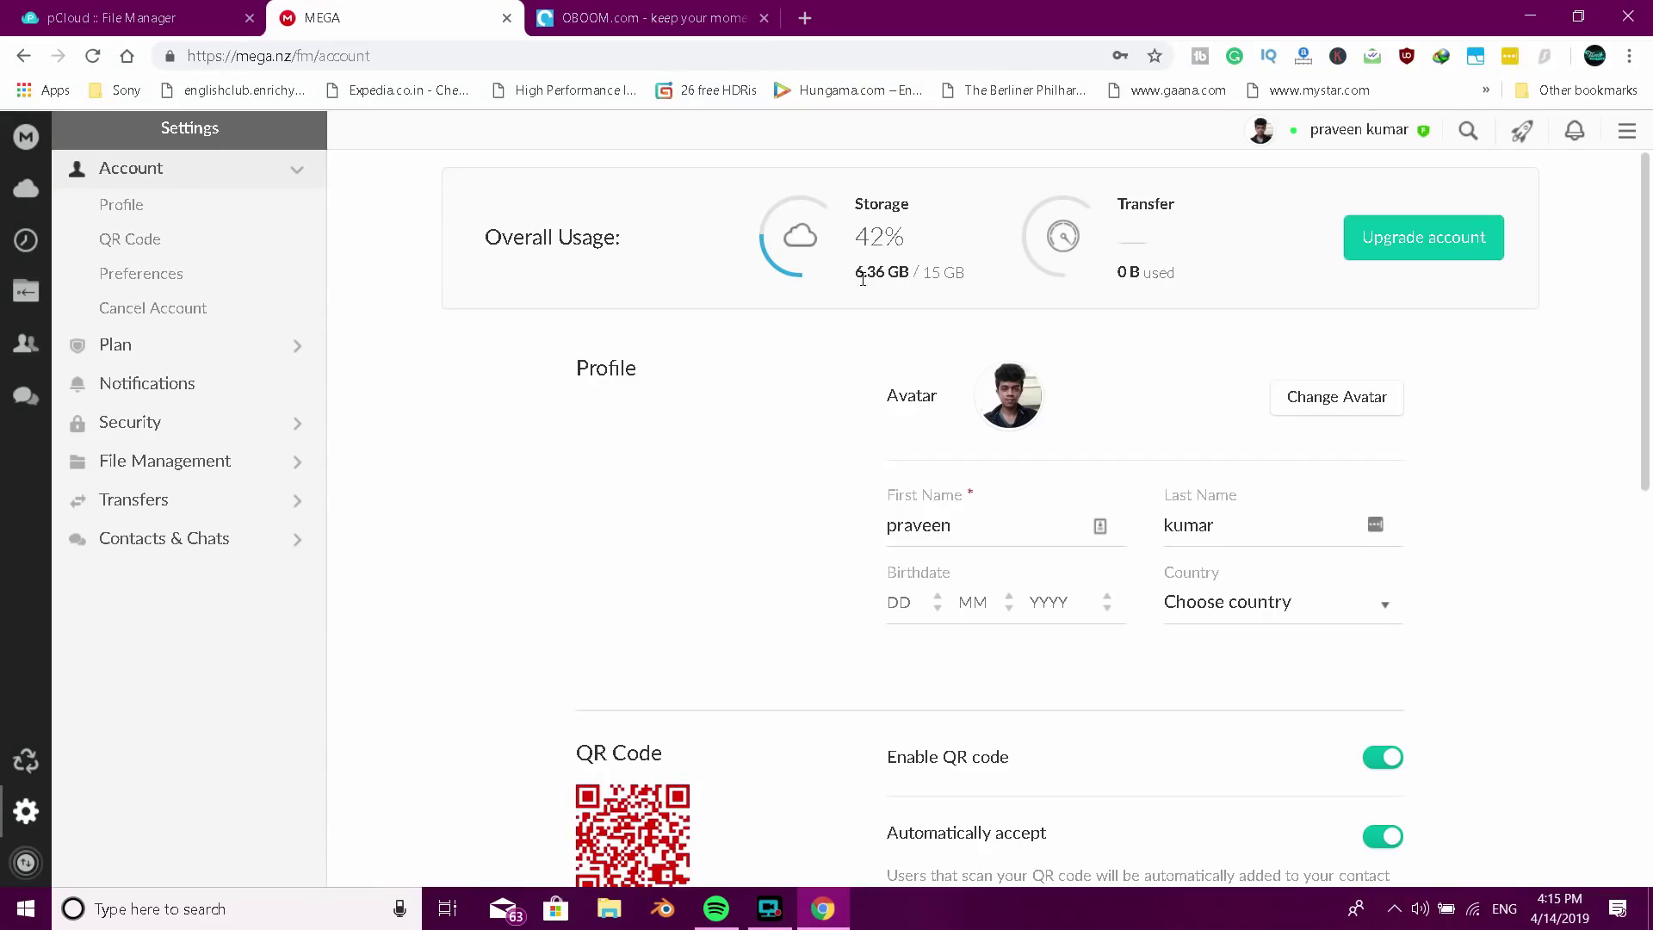
left_click_drag(860, 277, 971, 284)
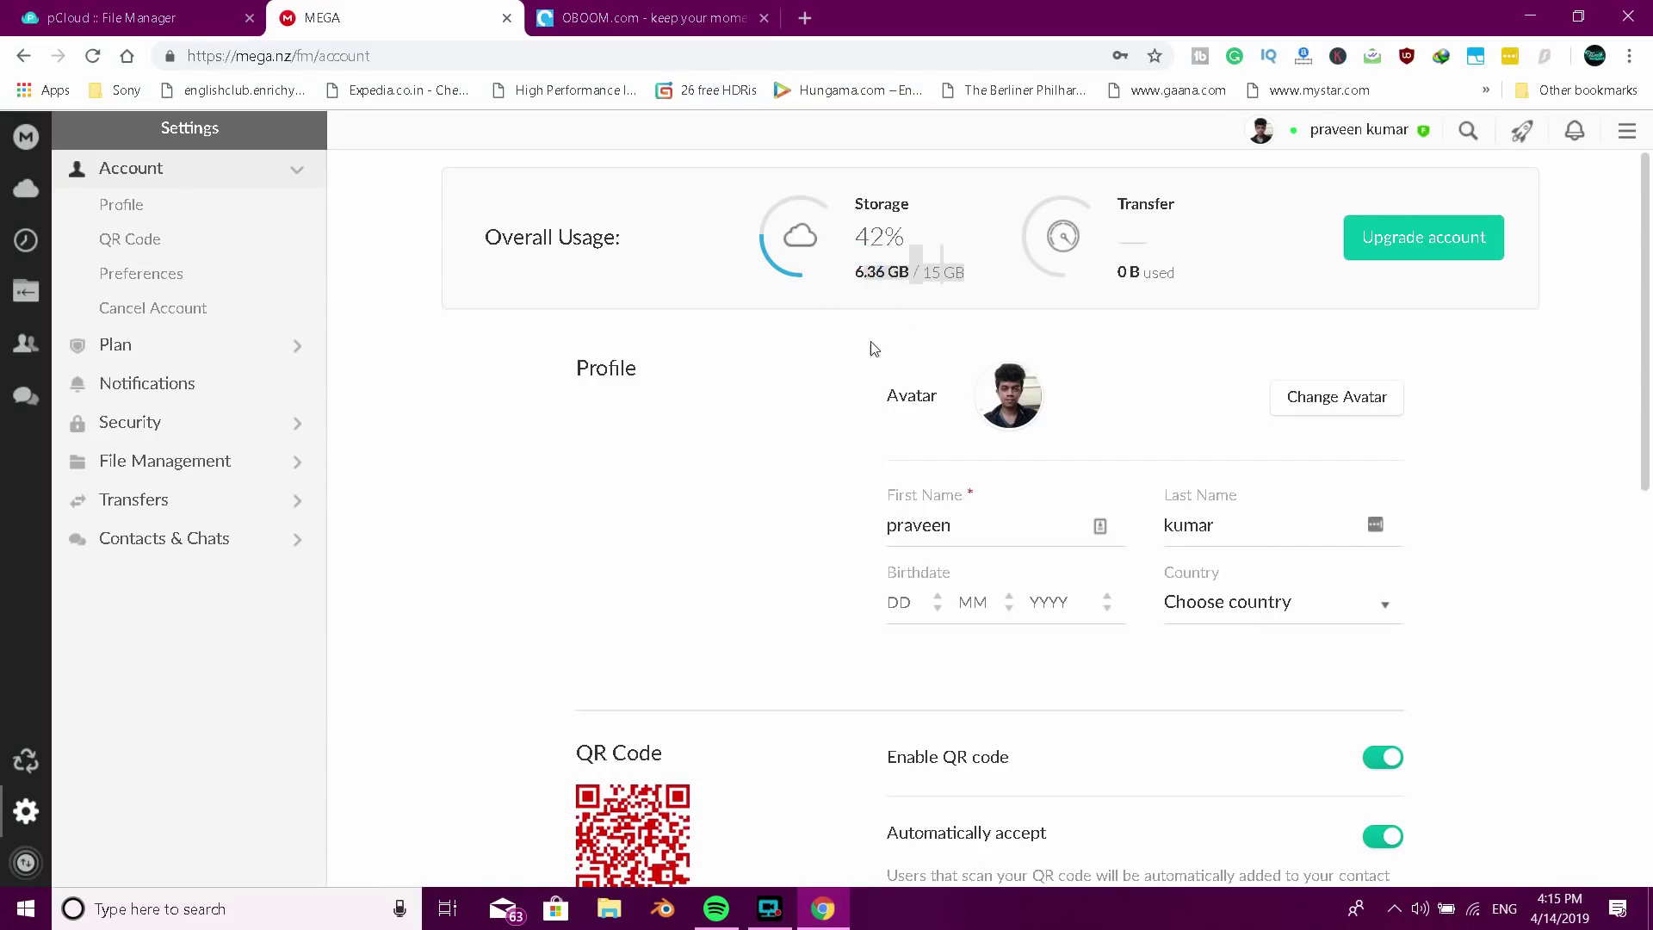
Compare MEGA's storage-used figure with the storage usage in pCloud's account summary
left_click(839, 344)
left_click_drag(849, 281, 958, 275)
left_click(788, 343)
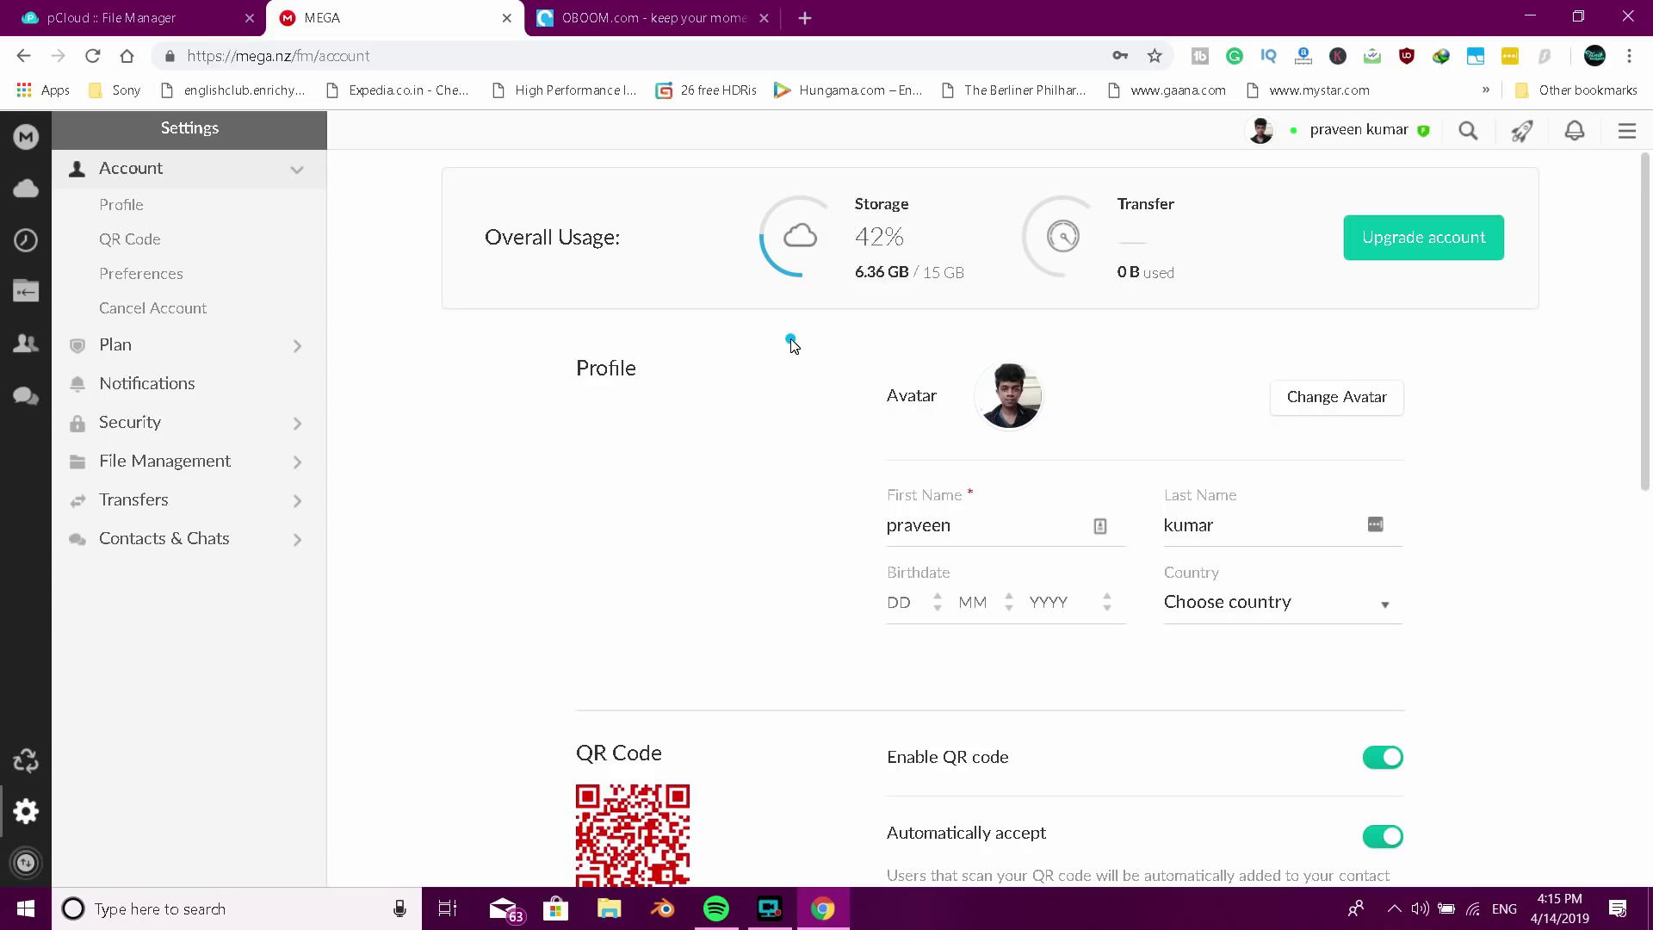
left_click(192, 33)
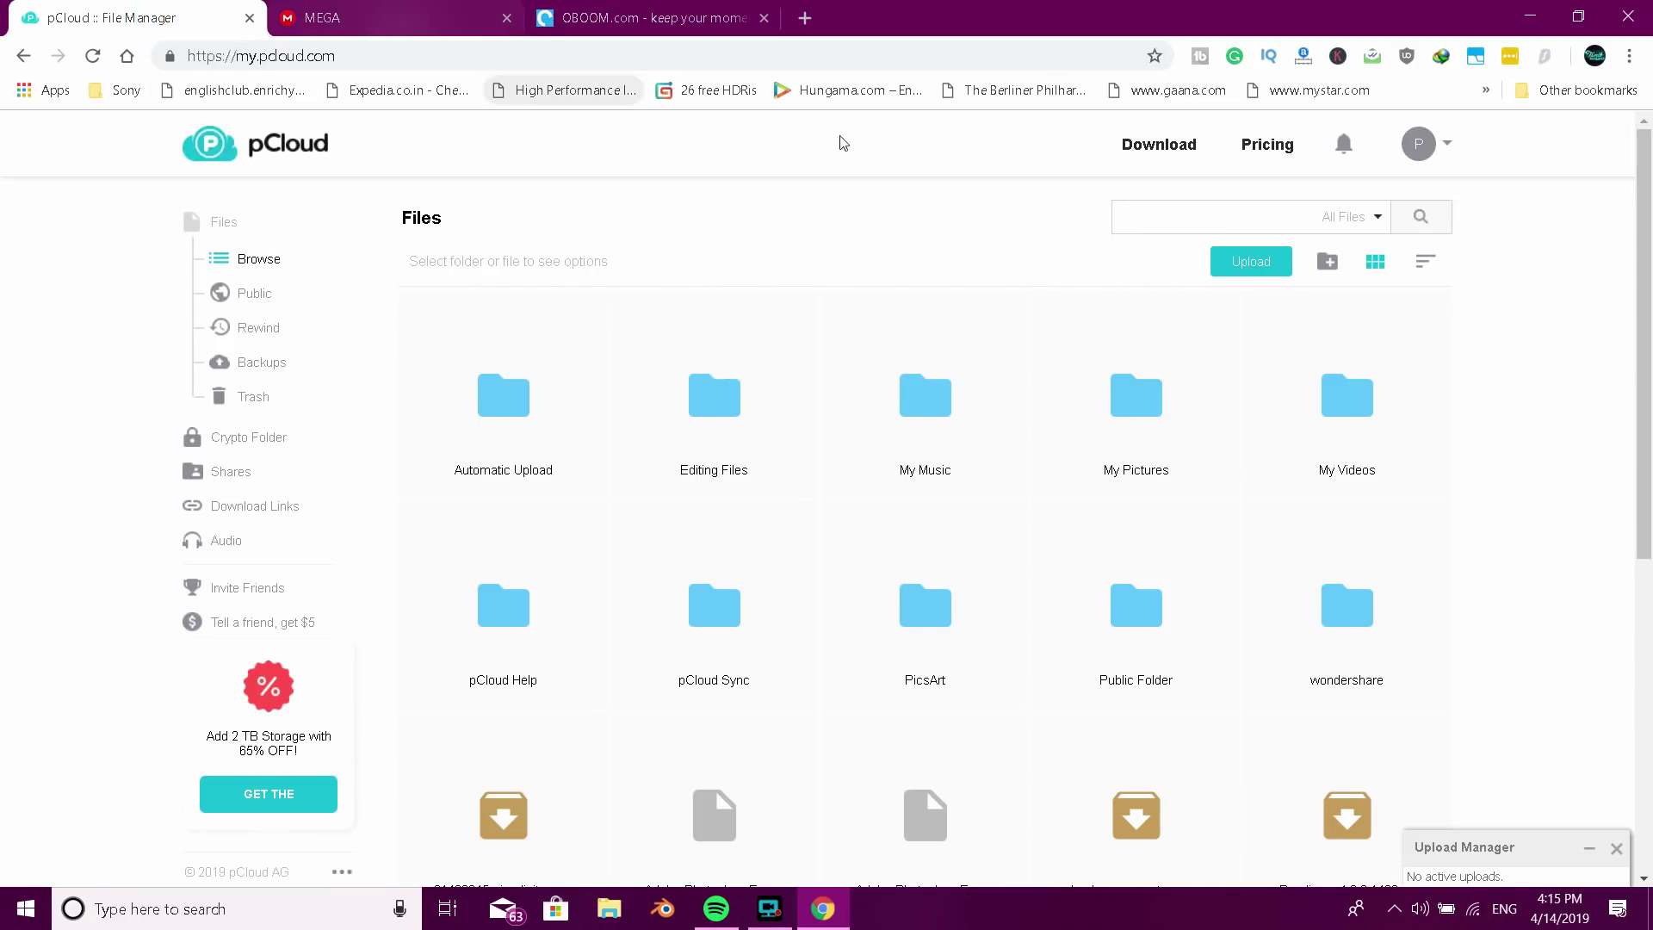
left_click(1416, 155)
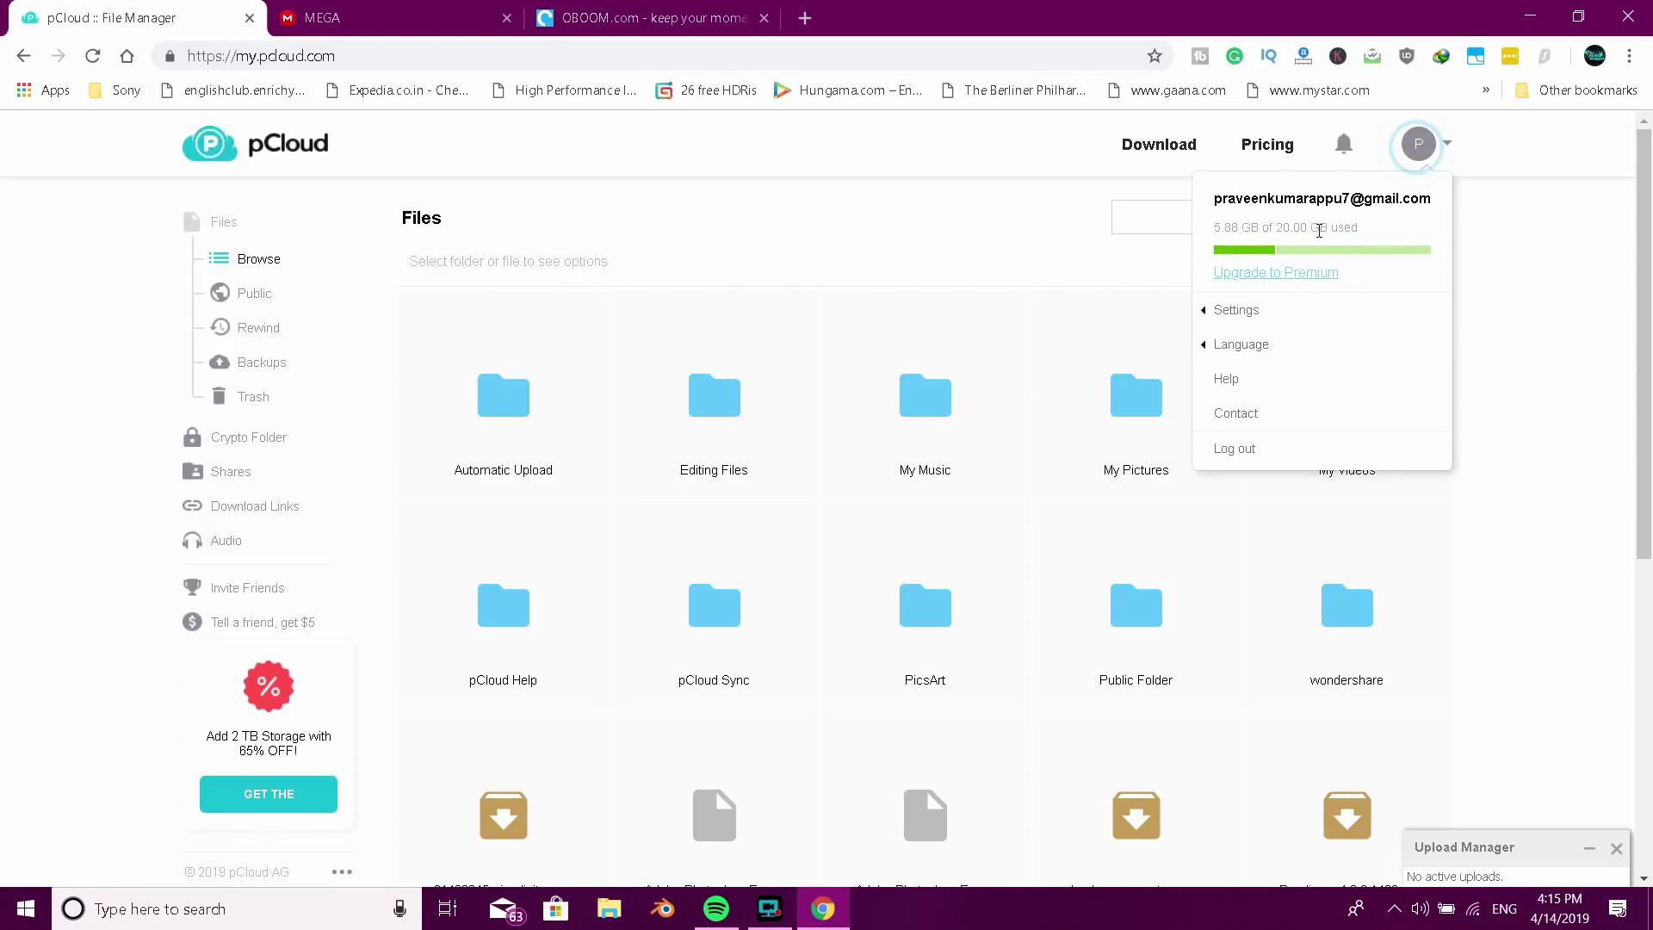
left_click_drag(1220, 225, 1383, 234)
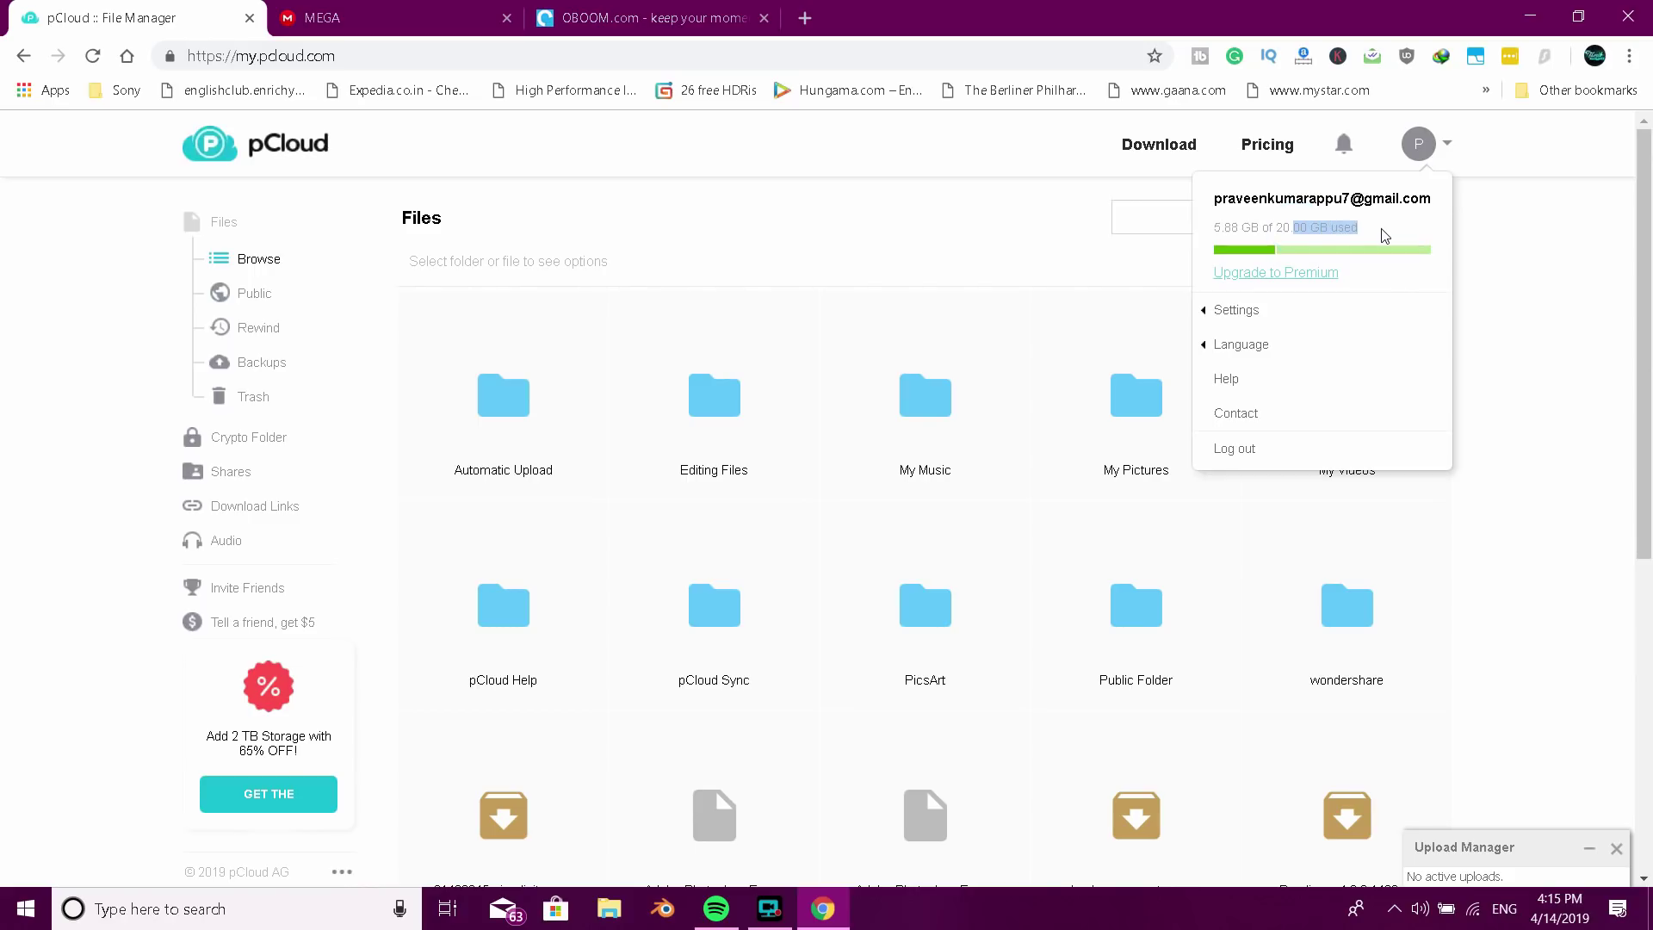
left_click(1517, 250)
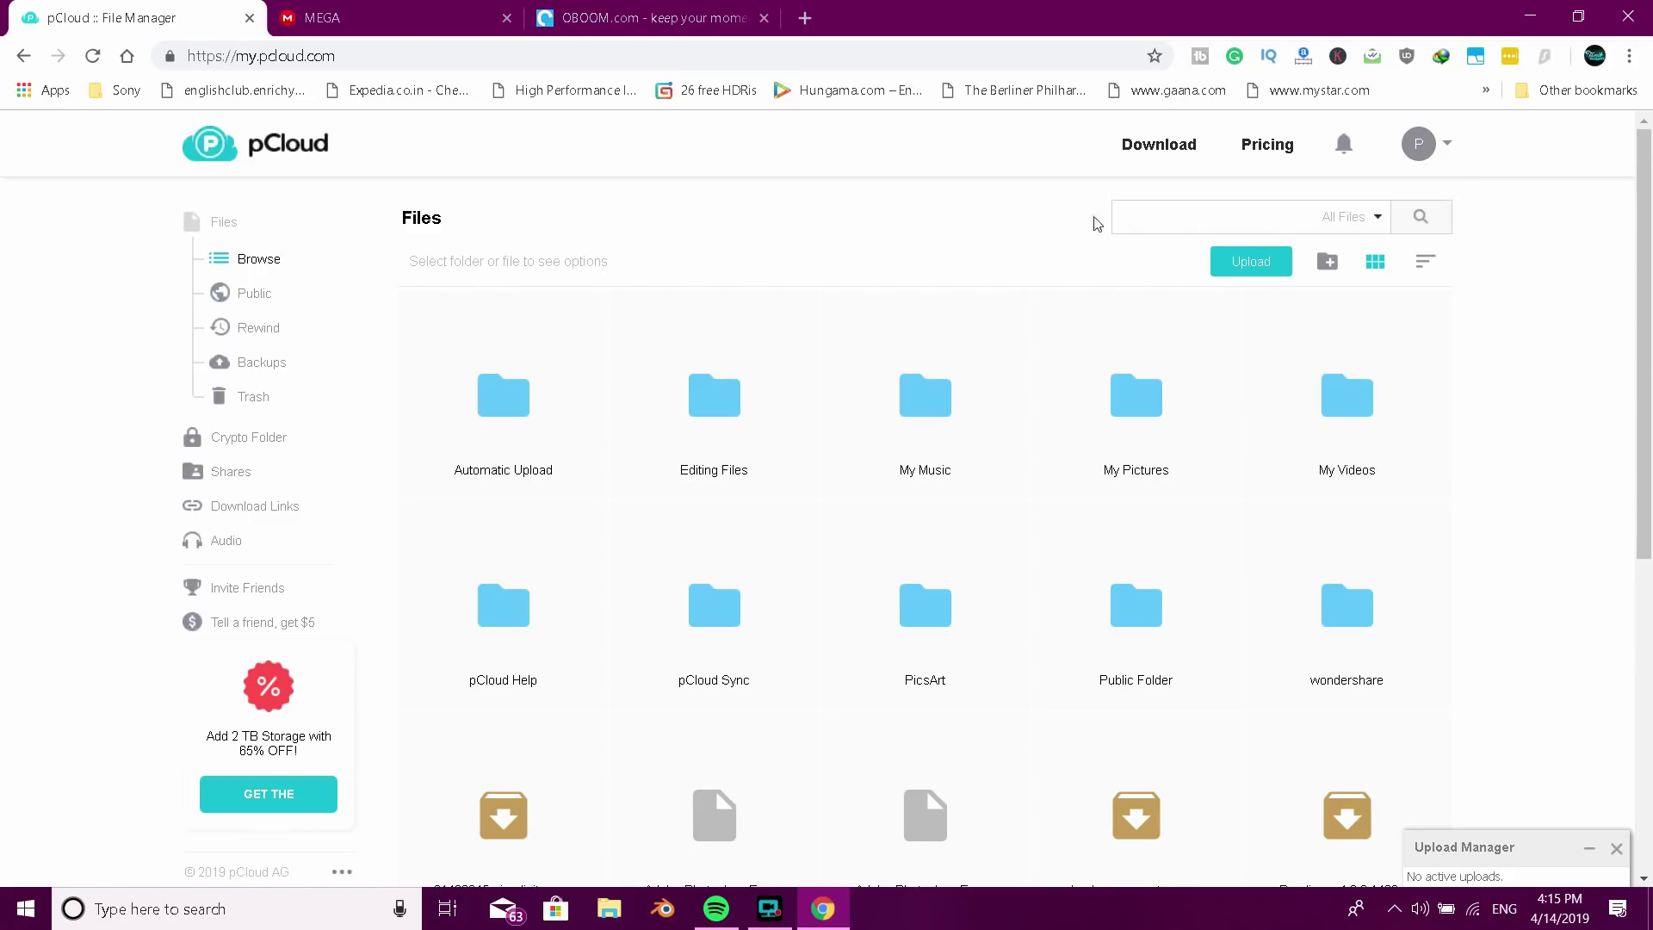
Recheck the storage-used figure on the MEGA account settings page
left_click(473, 10)
scroll(603, 198, "down", 10)
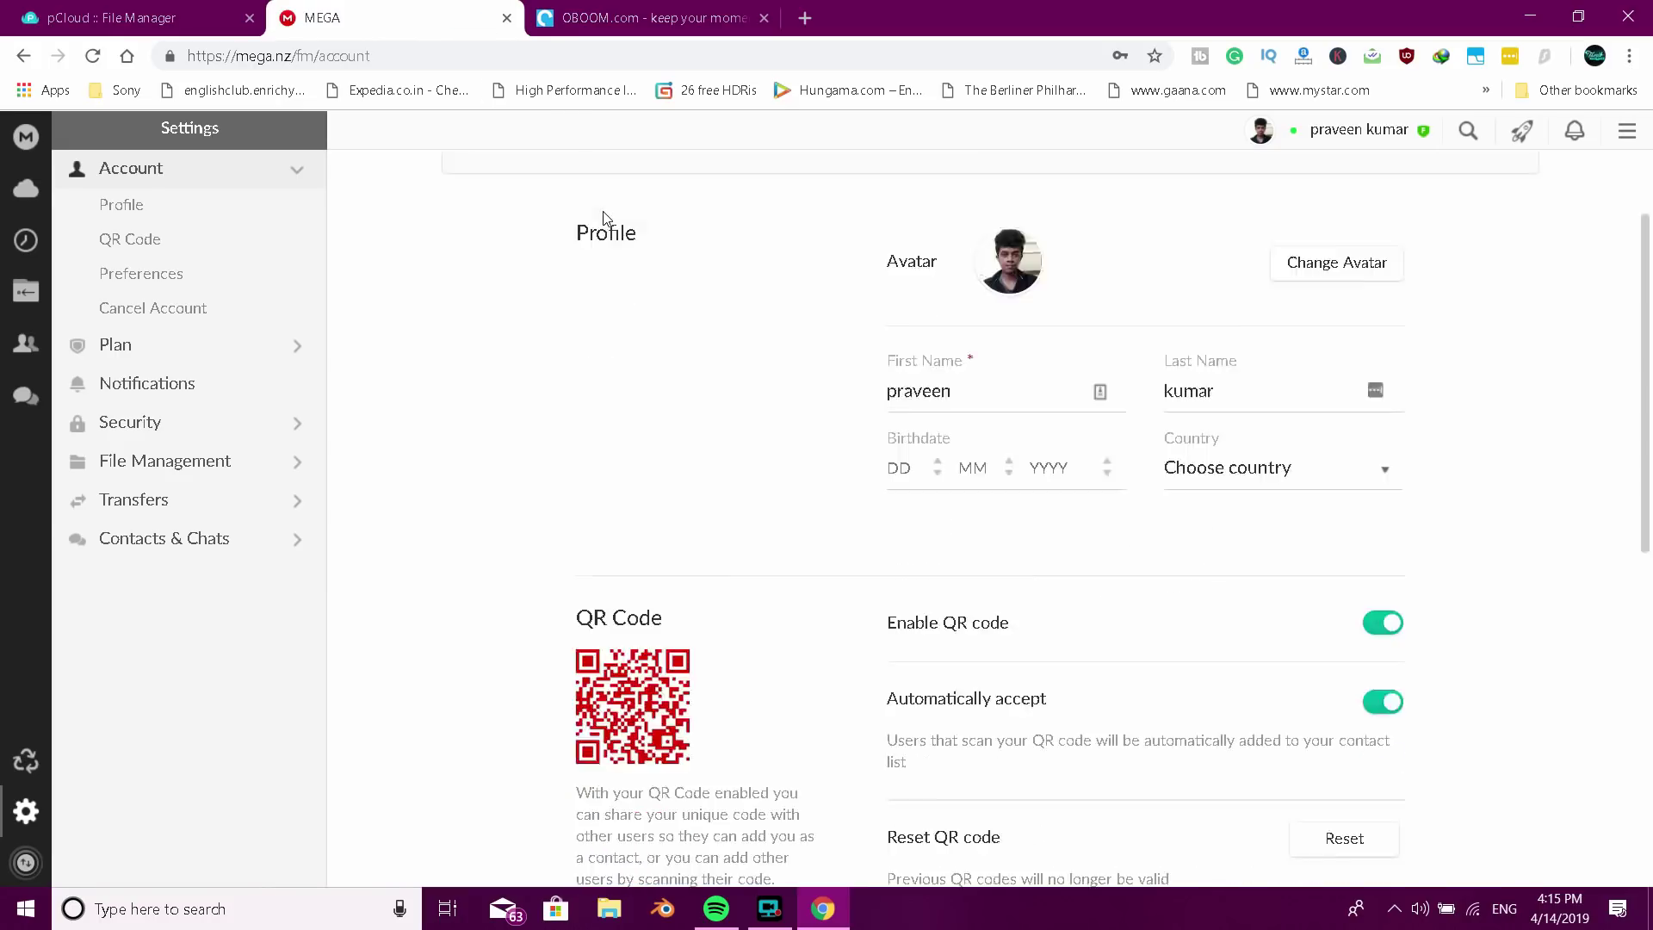
left_click(232, 18)
left_click(284, 17)
scroll(862, 280, "up", 10)
left_click_drag(860, 278, 965, 276)
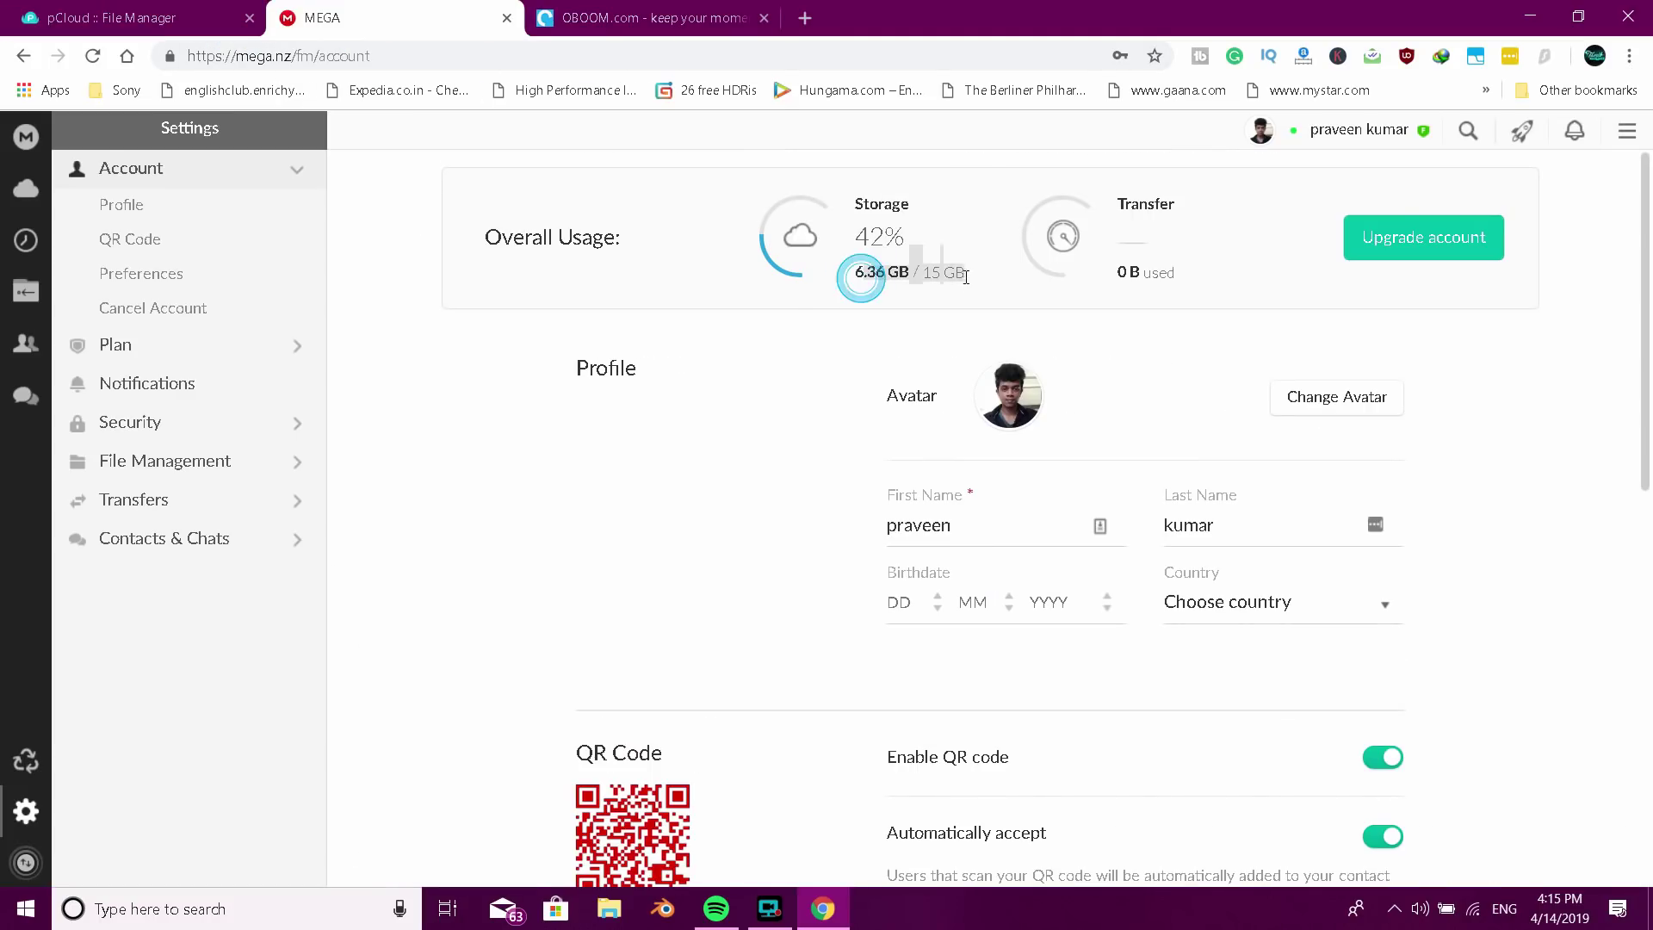
left_click(834, 348)
double_click(842, 269)
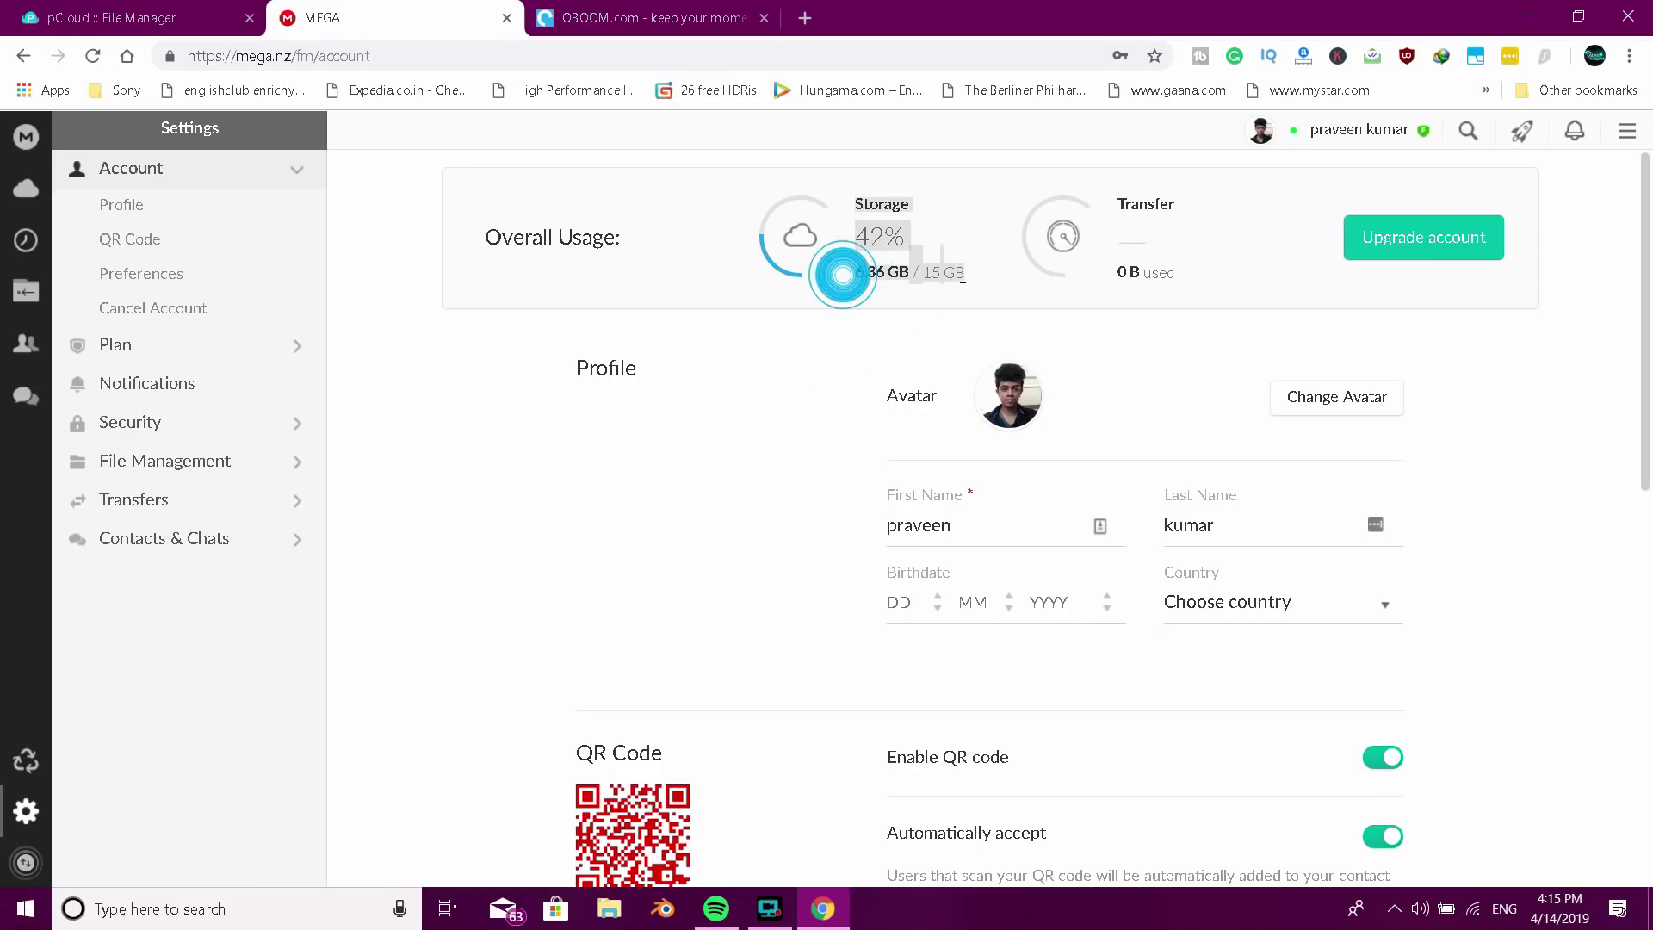
left_click(790, 338)
Replace the storage tabs with a new tab loading oboom.com
left_click(168, 18)
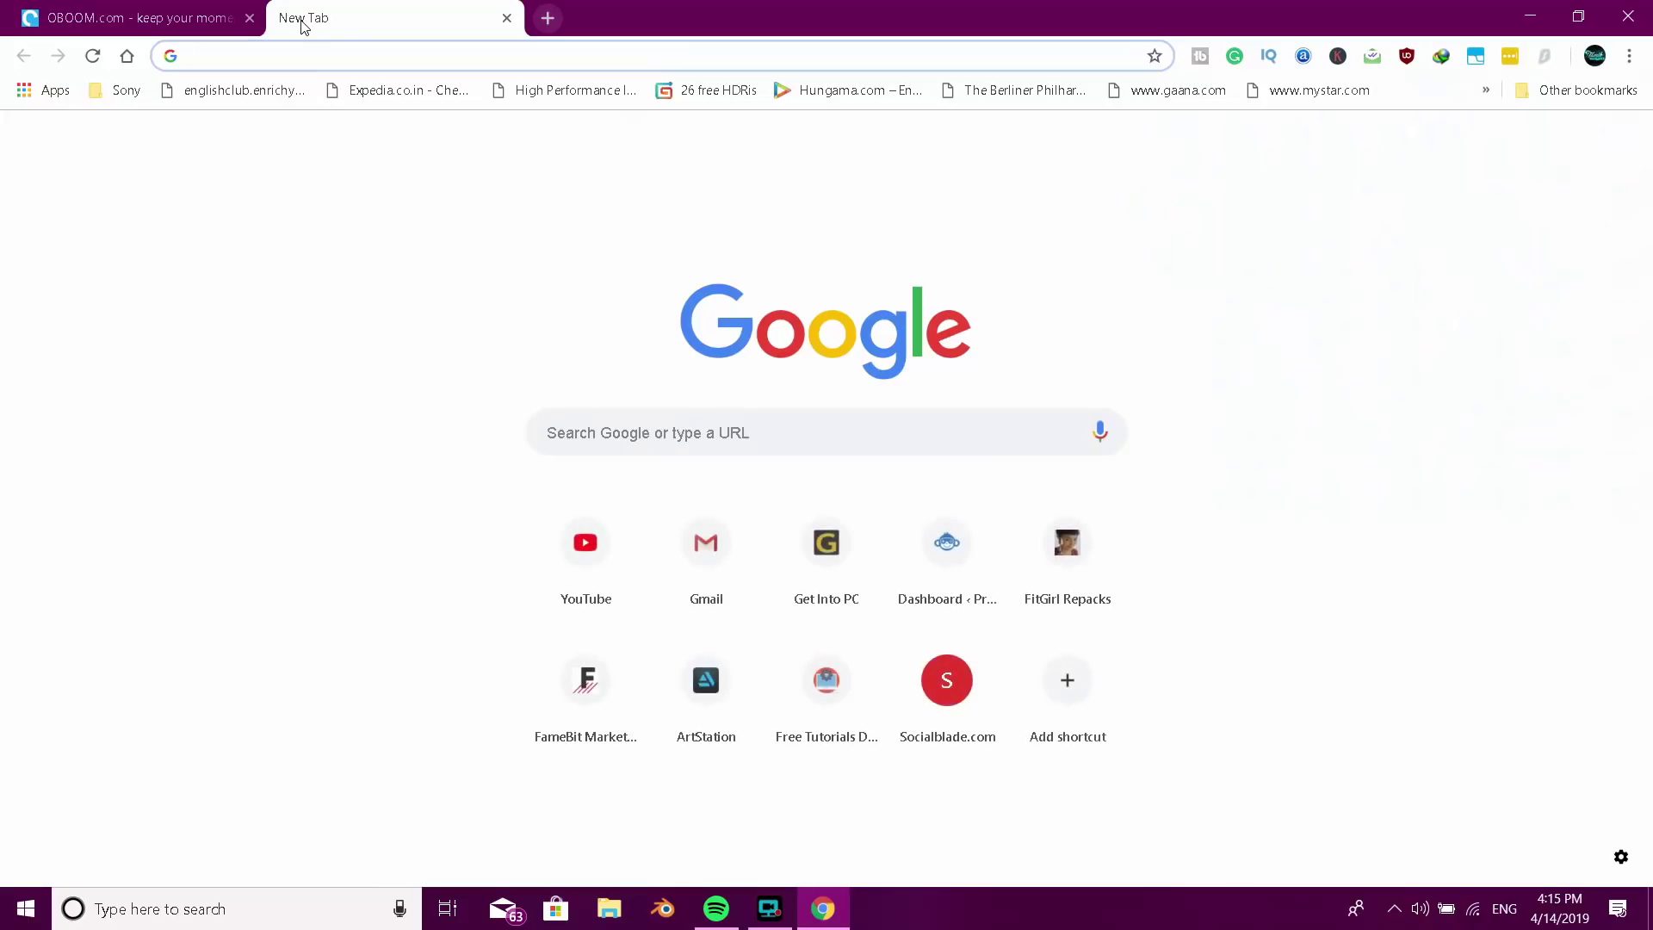
type("oboom.com")
key("Return")
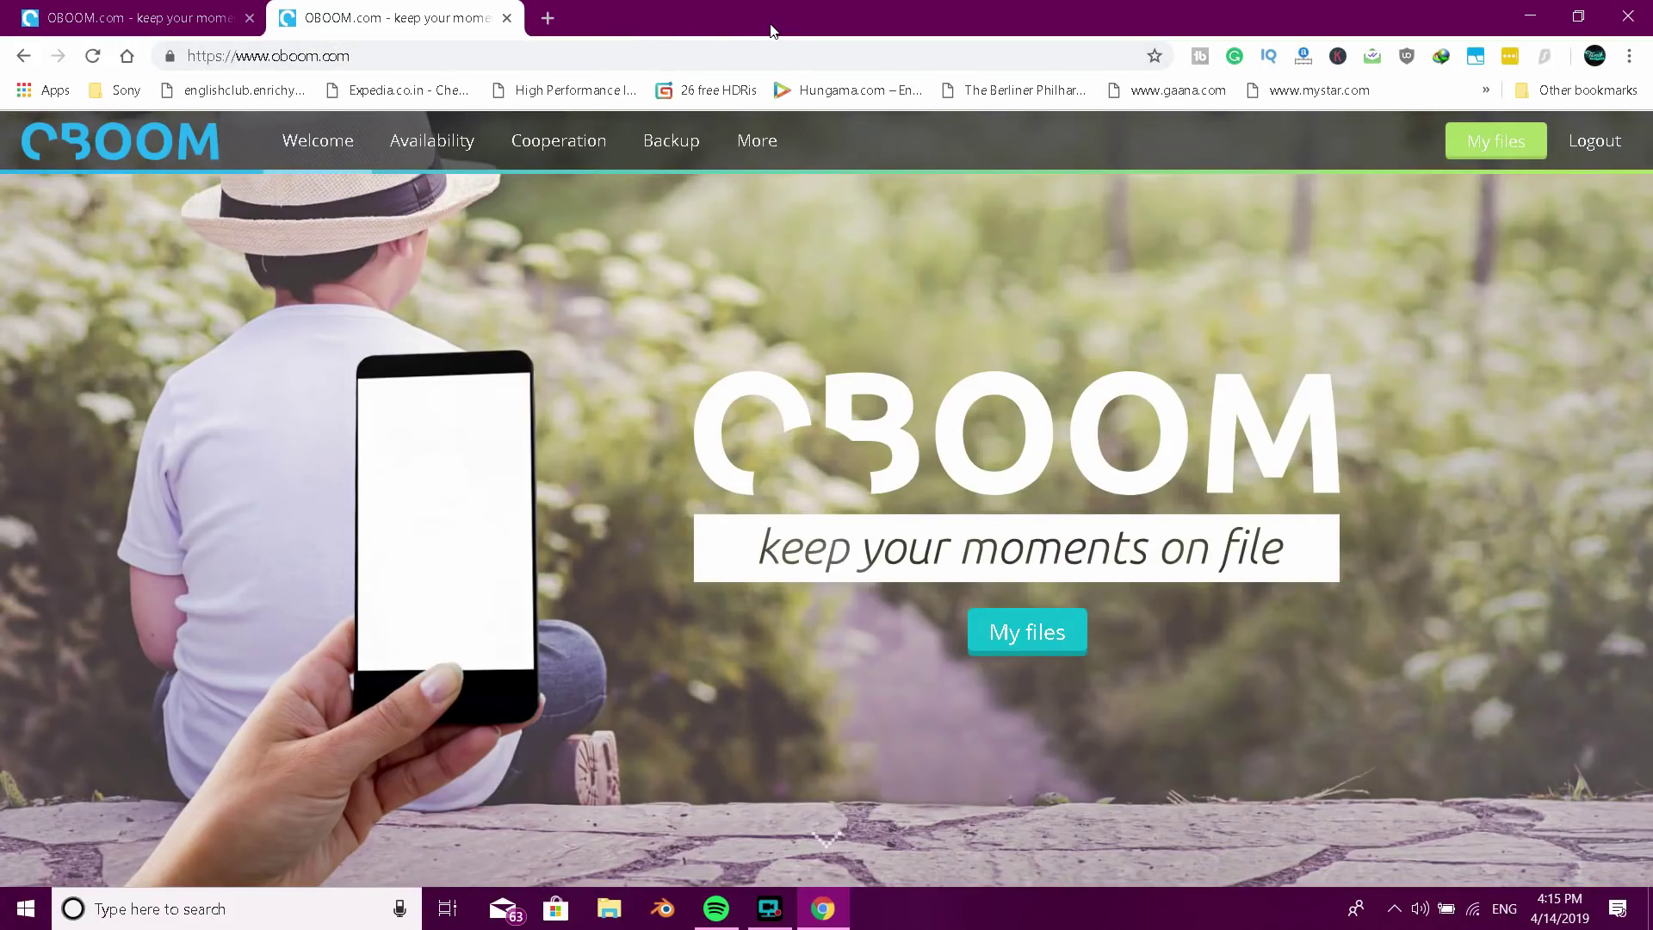
Scroll the full-screen OBOOM homepage to the footer and follow Get started now! to sign-up
key("F11")
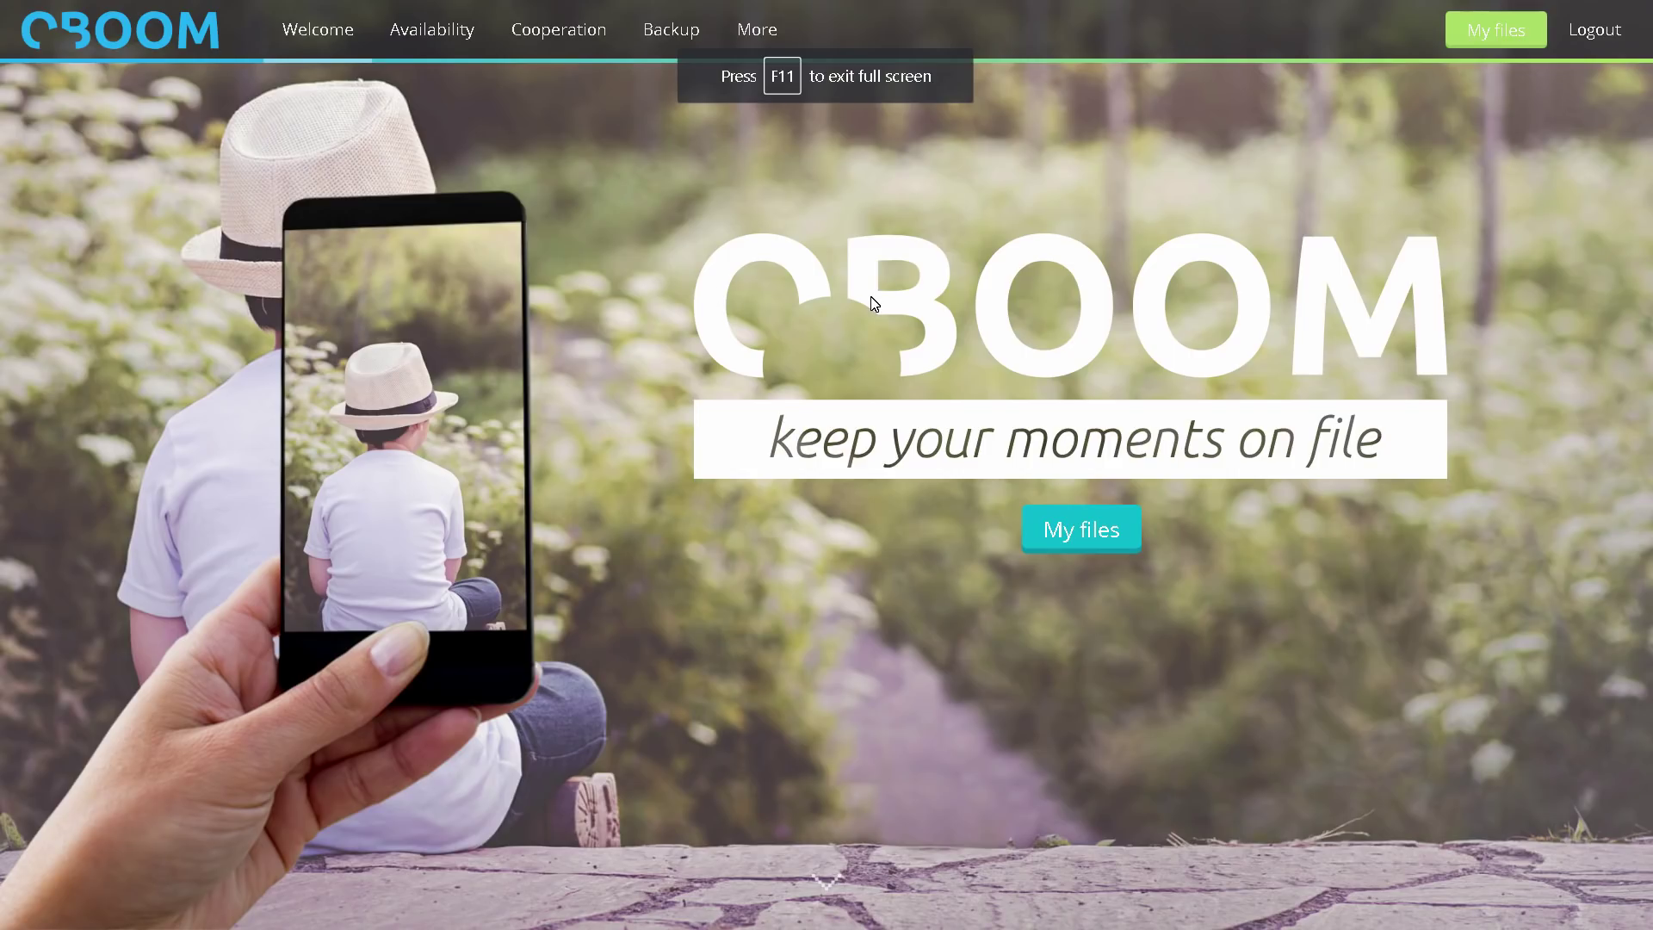
scroll(868, 303, "down", 2)
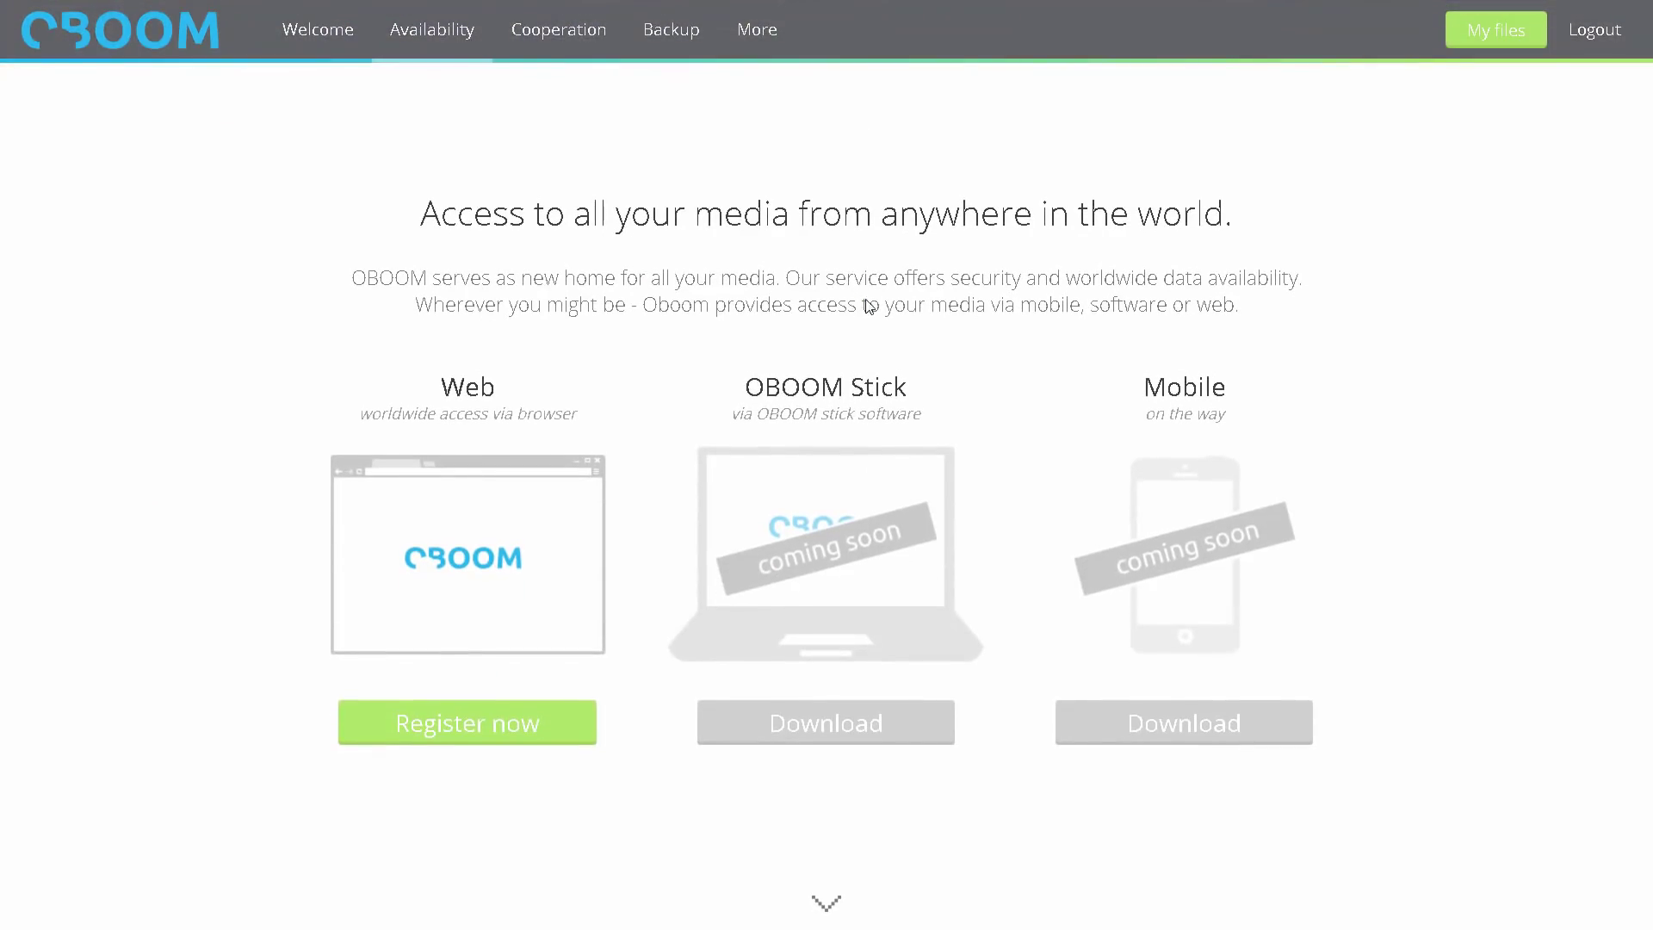
scroll(887, 383, "up", 2)
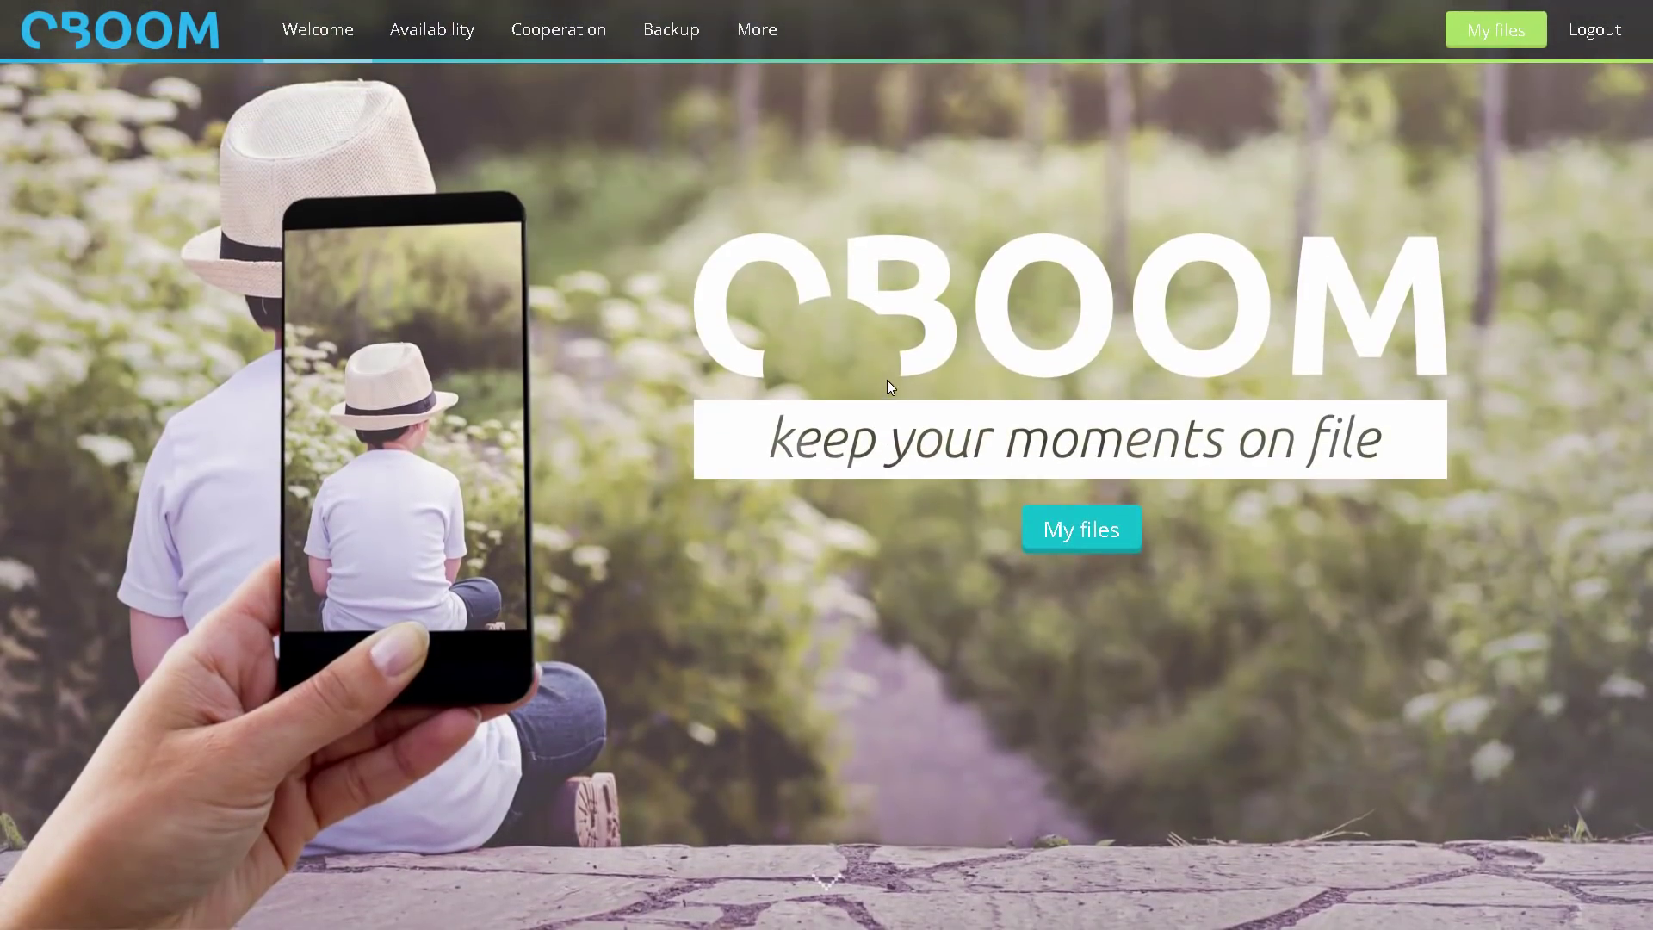
scroll(515, 370, "down", 2)
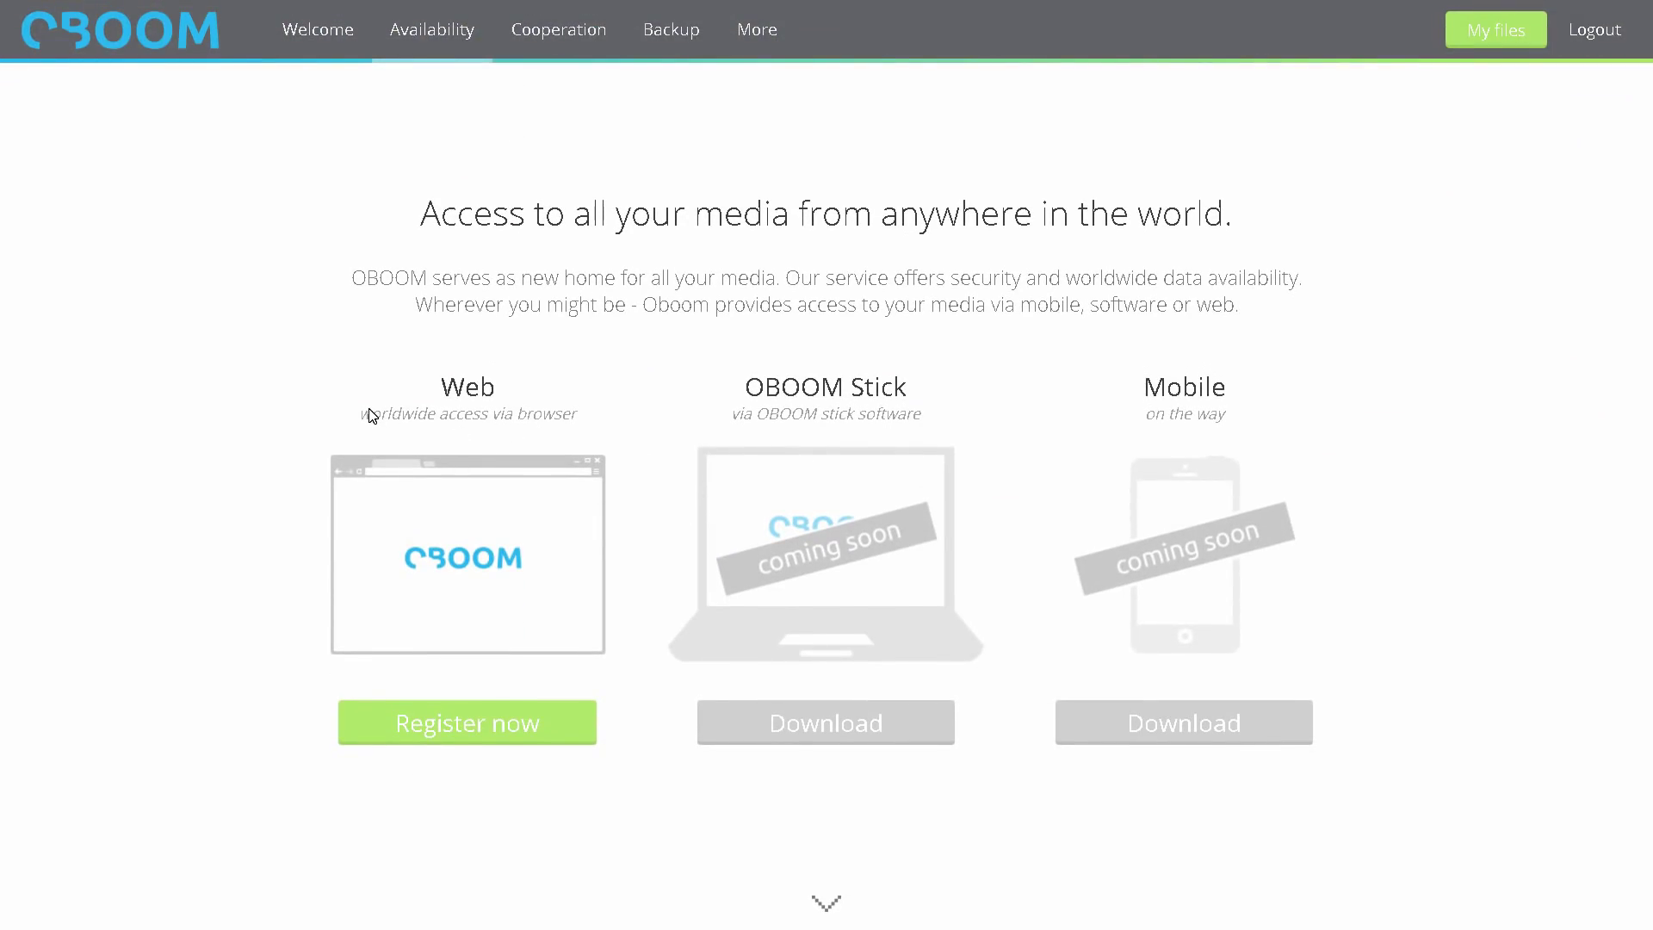
left_click(369, 409)
scroll(1217, 639, "down", 1)
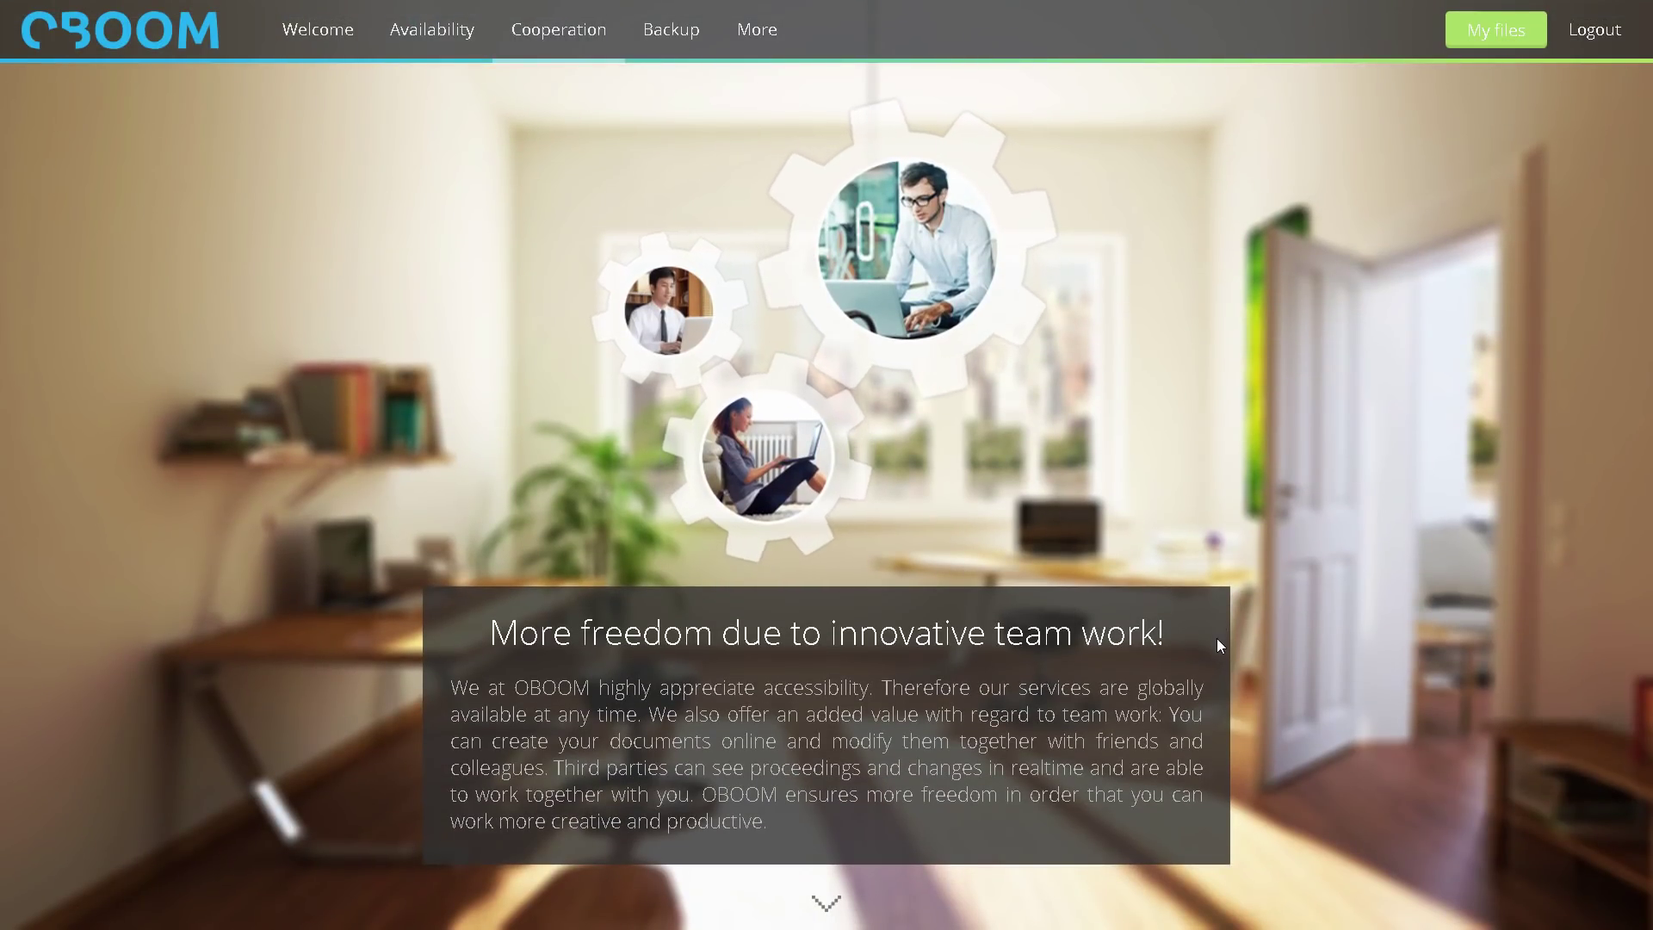
scroll(1218, 645, "down", 1)
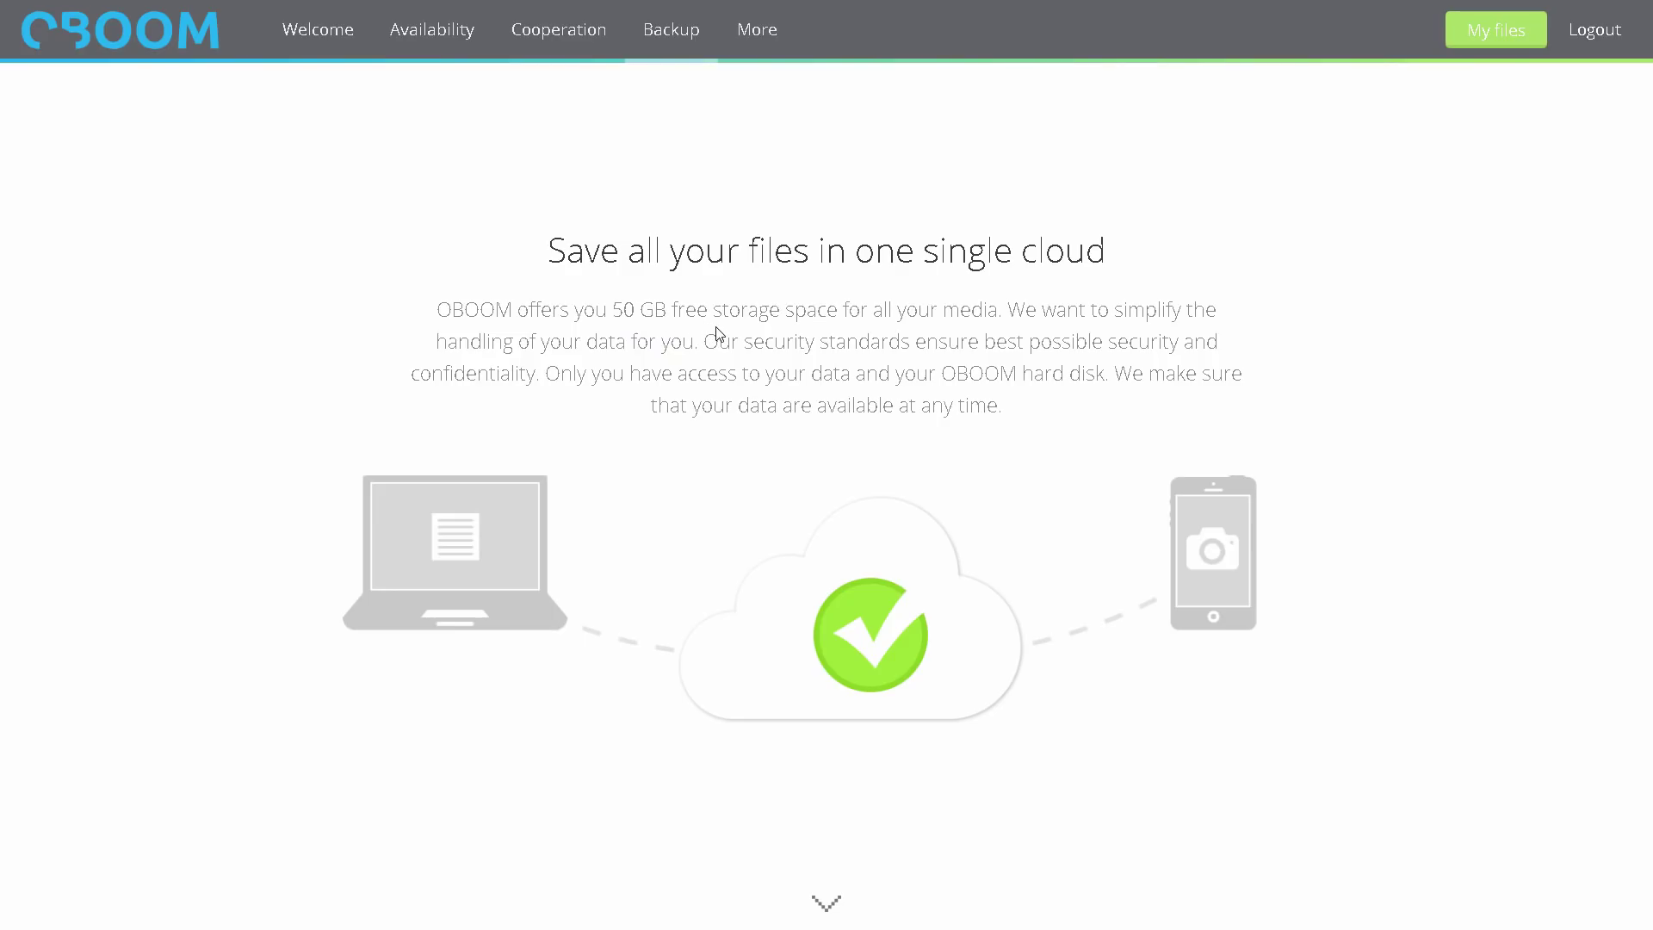
scroll(731, 380, "down", 1)
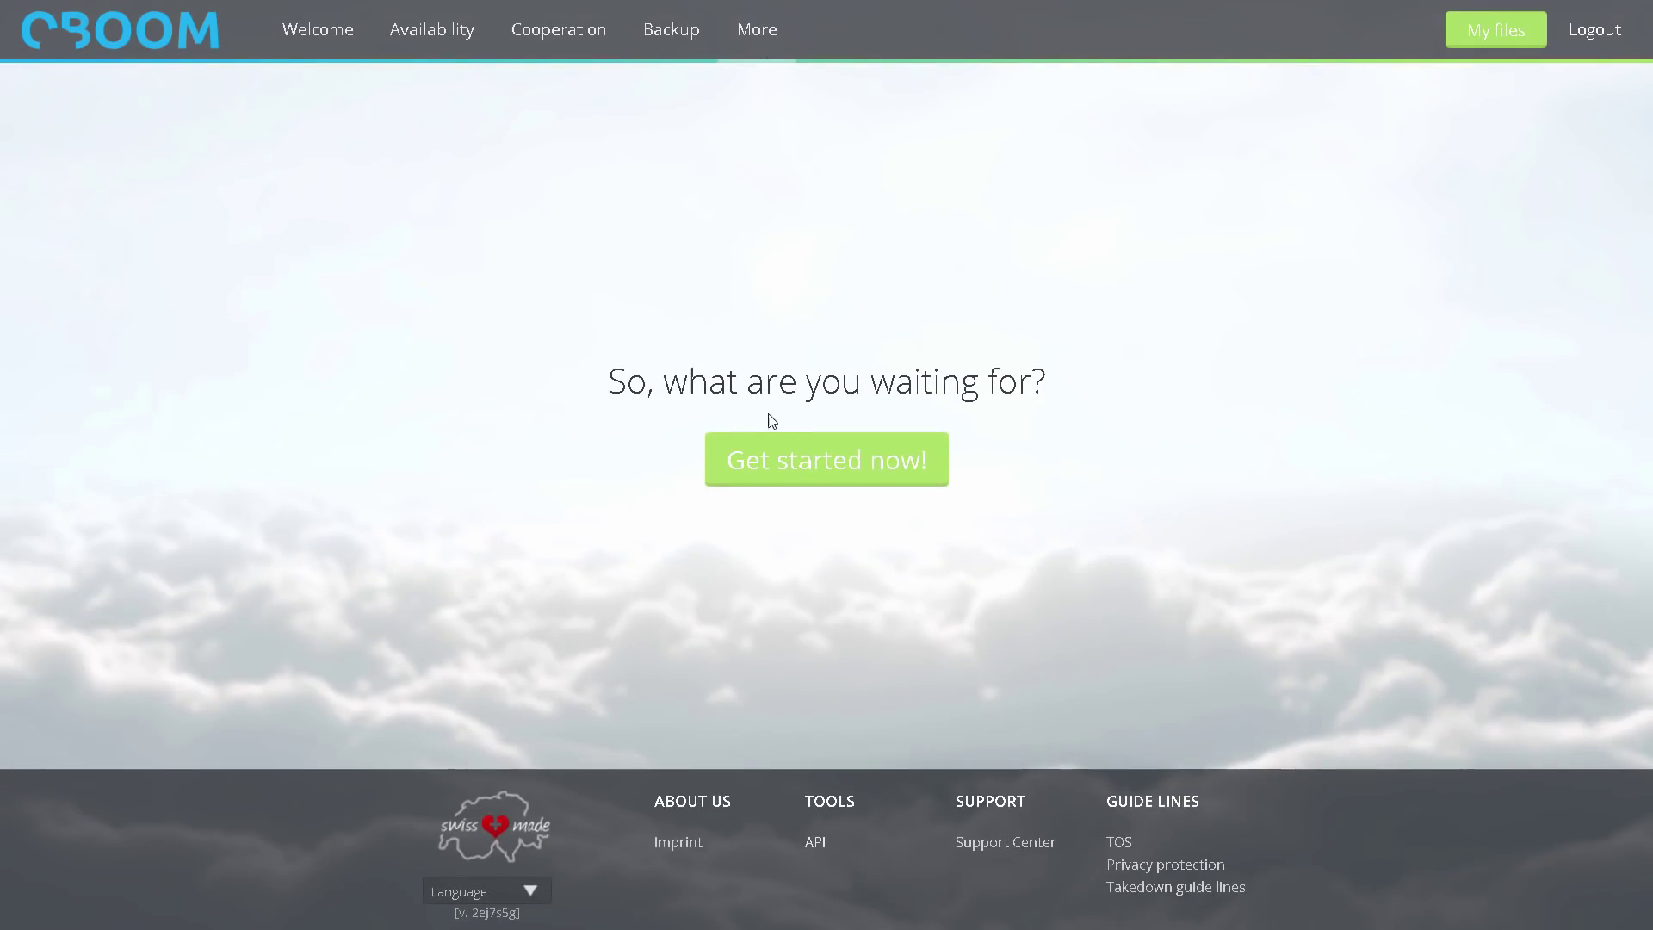
left_click(917, 479)
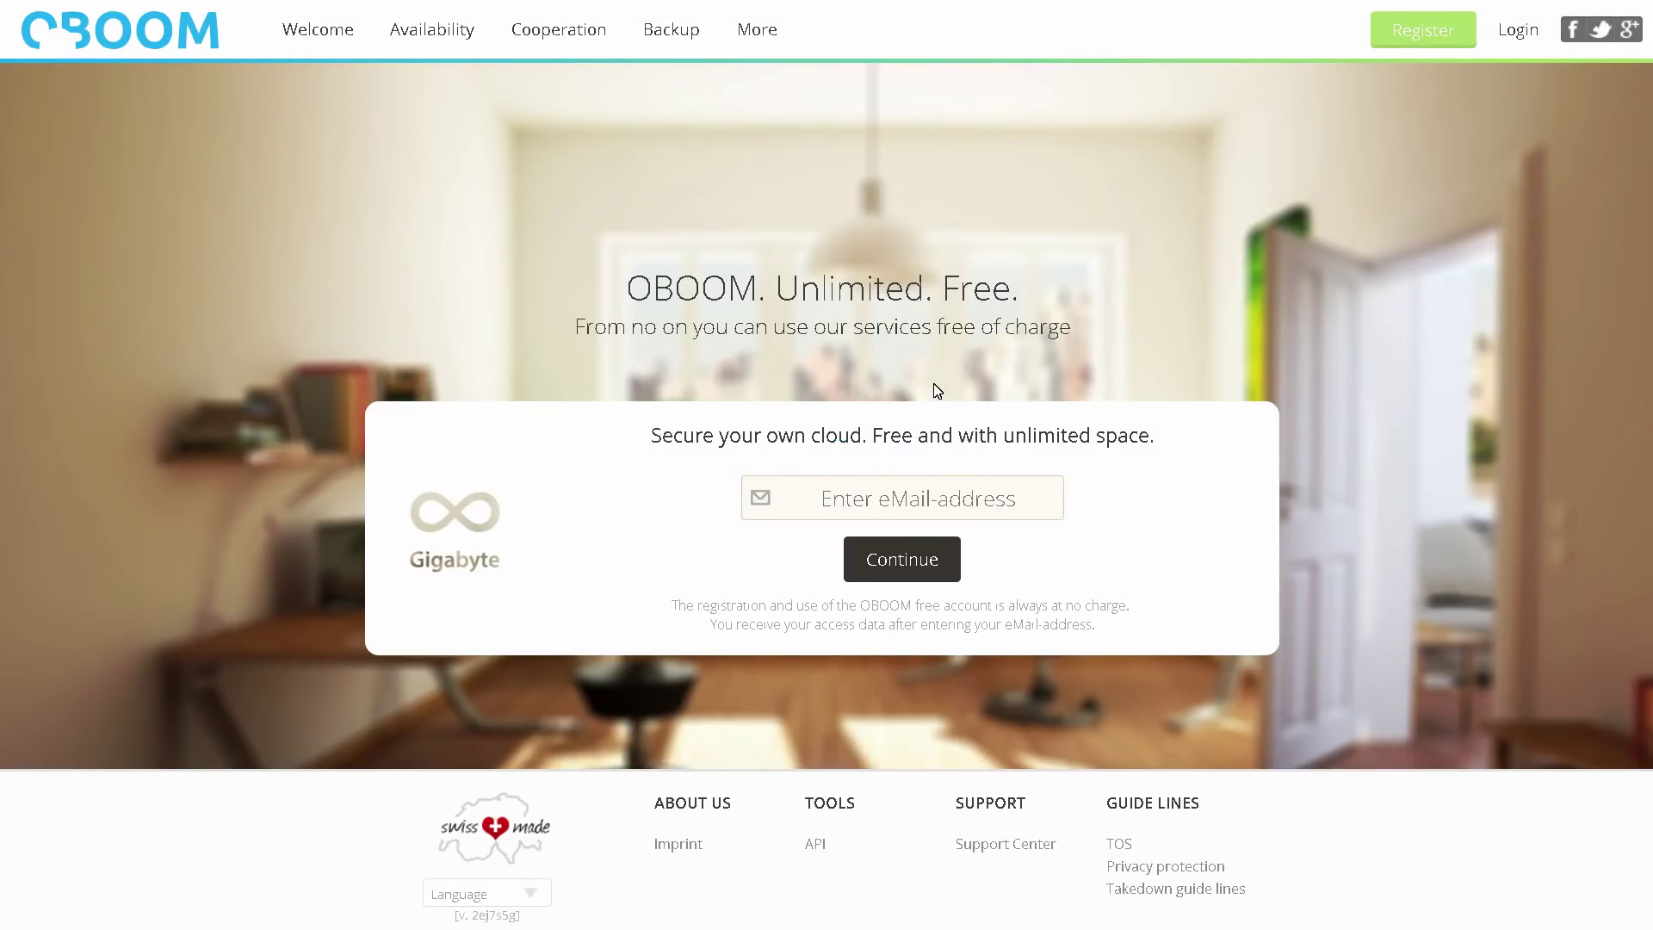
left_click_drag(630, 288, 1000, 290)
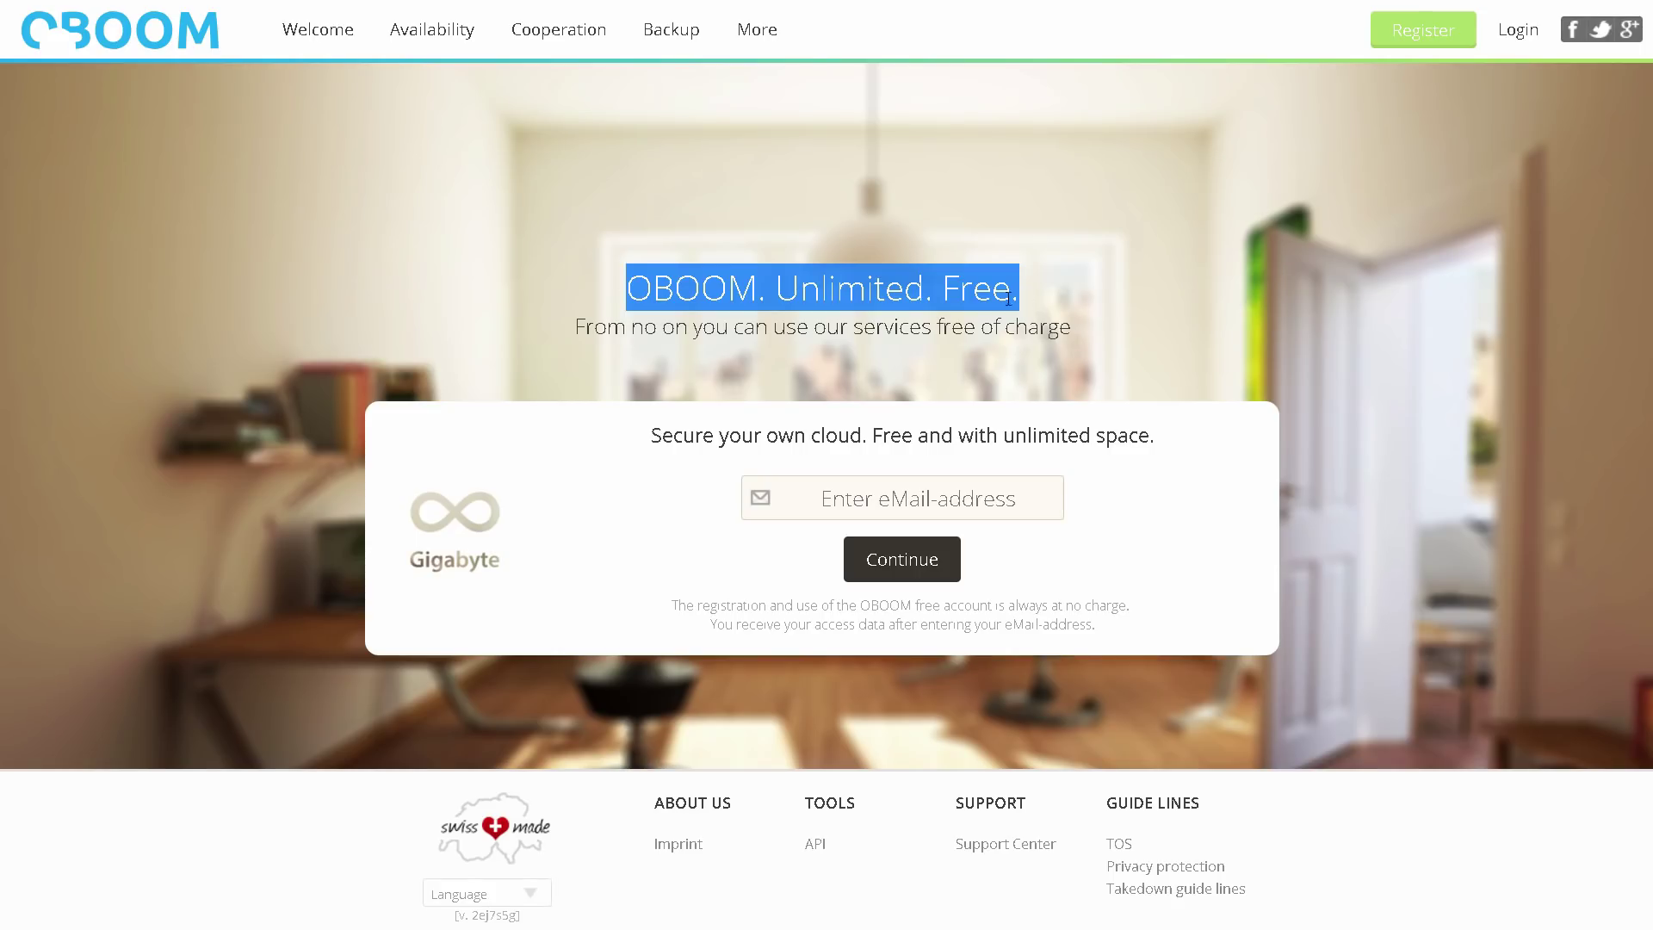
left_click_drag(773, 327, 979, 327)
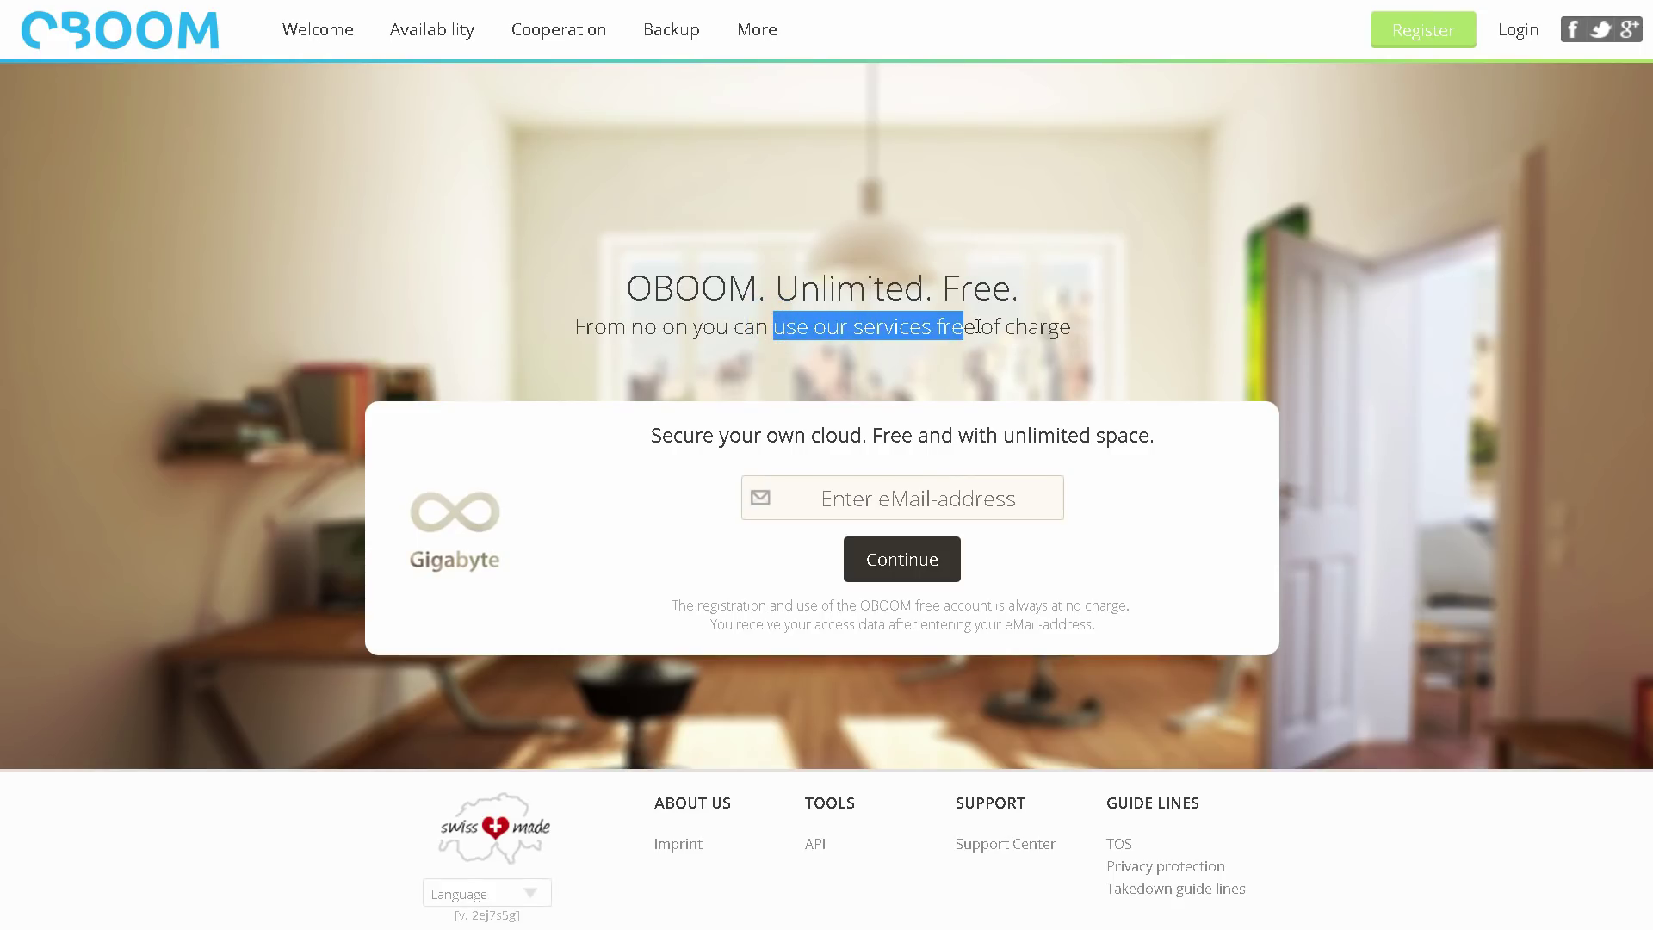
left_click(460, 516)
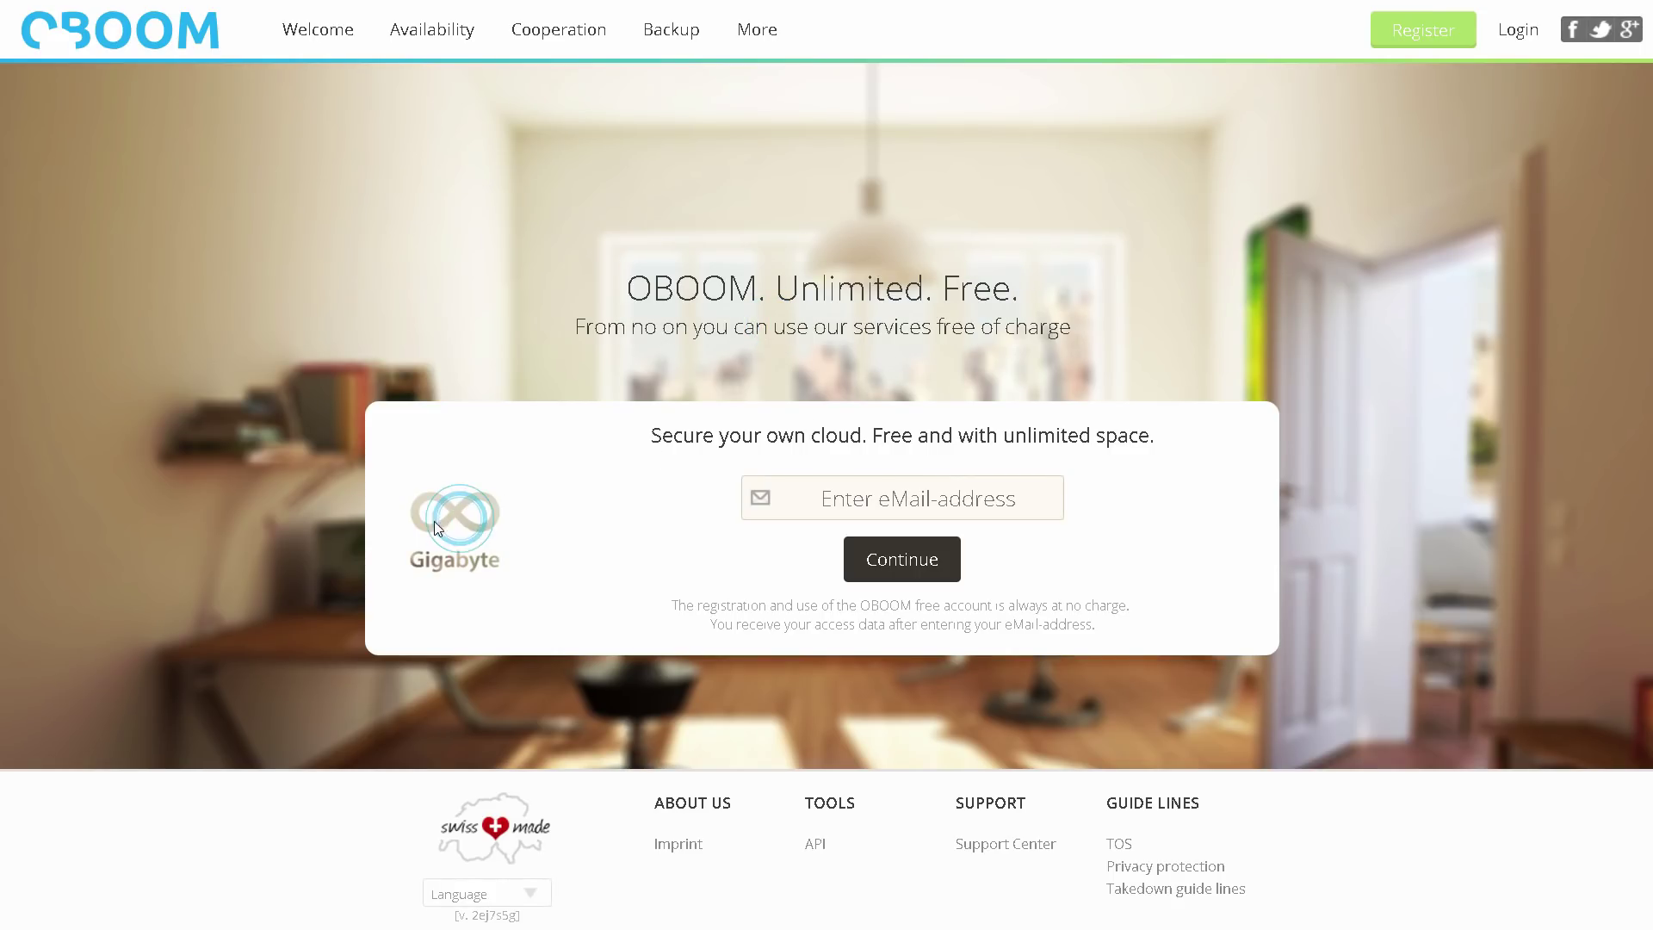
left_click_drag(732, 603, 1138, 608)
left_click_drag(790, 615, 1107, 625)
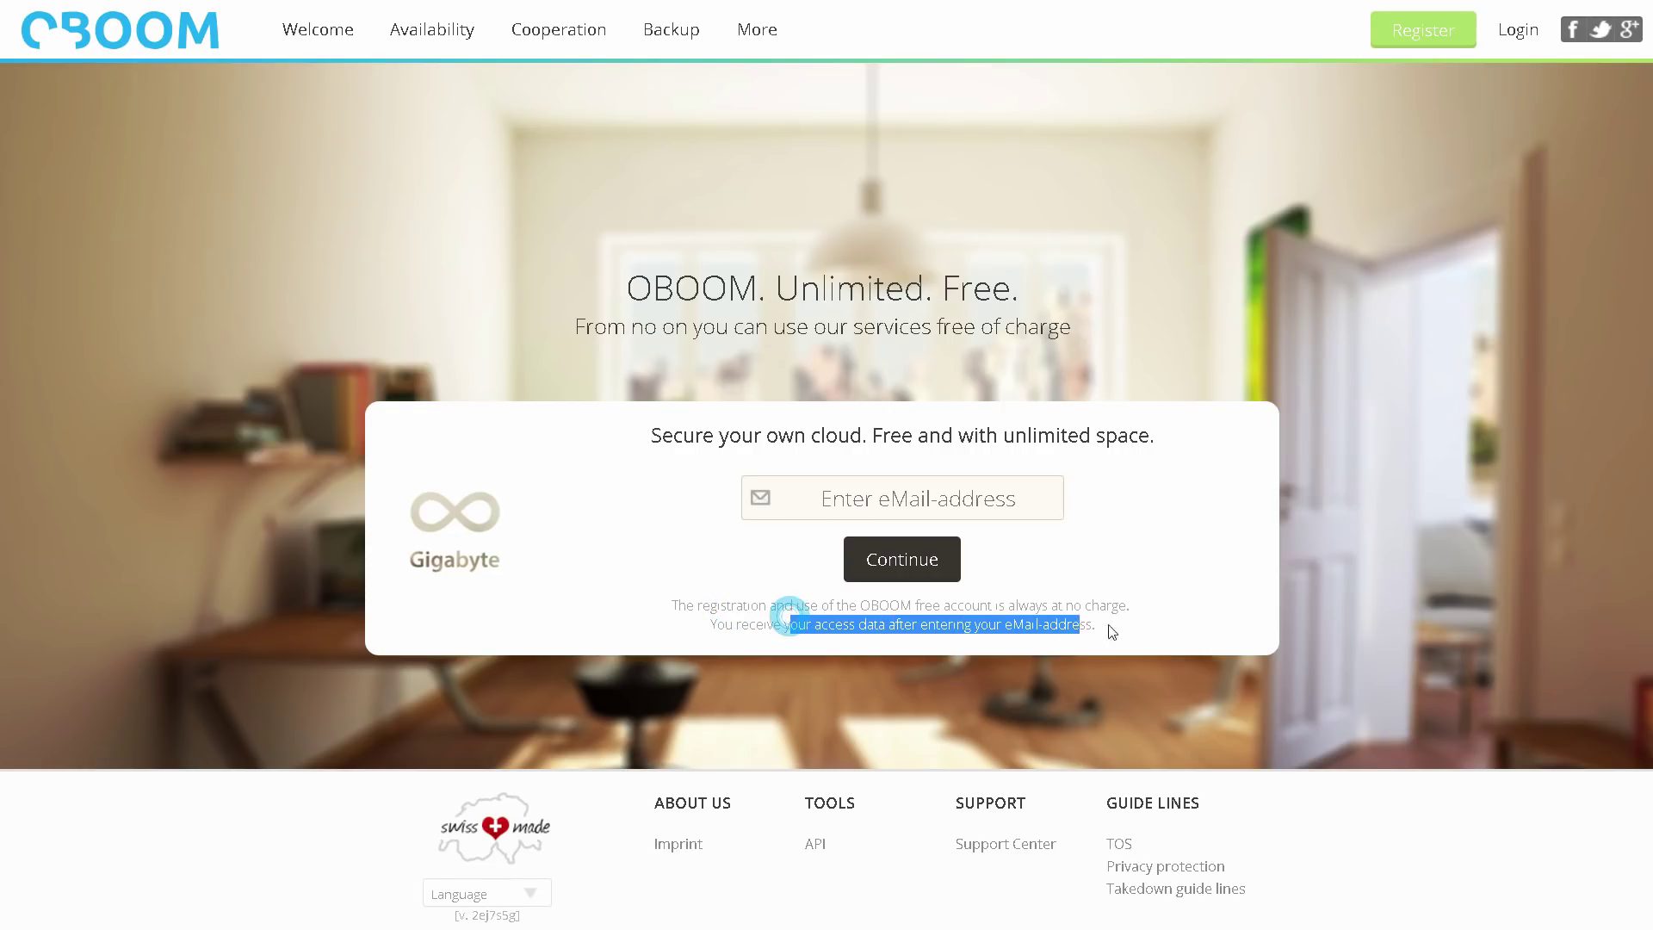
left_click(1088, 561)
left_click(1003, 519)
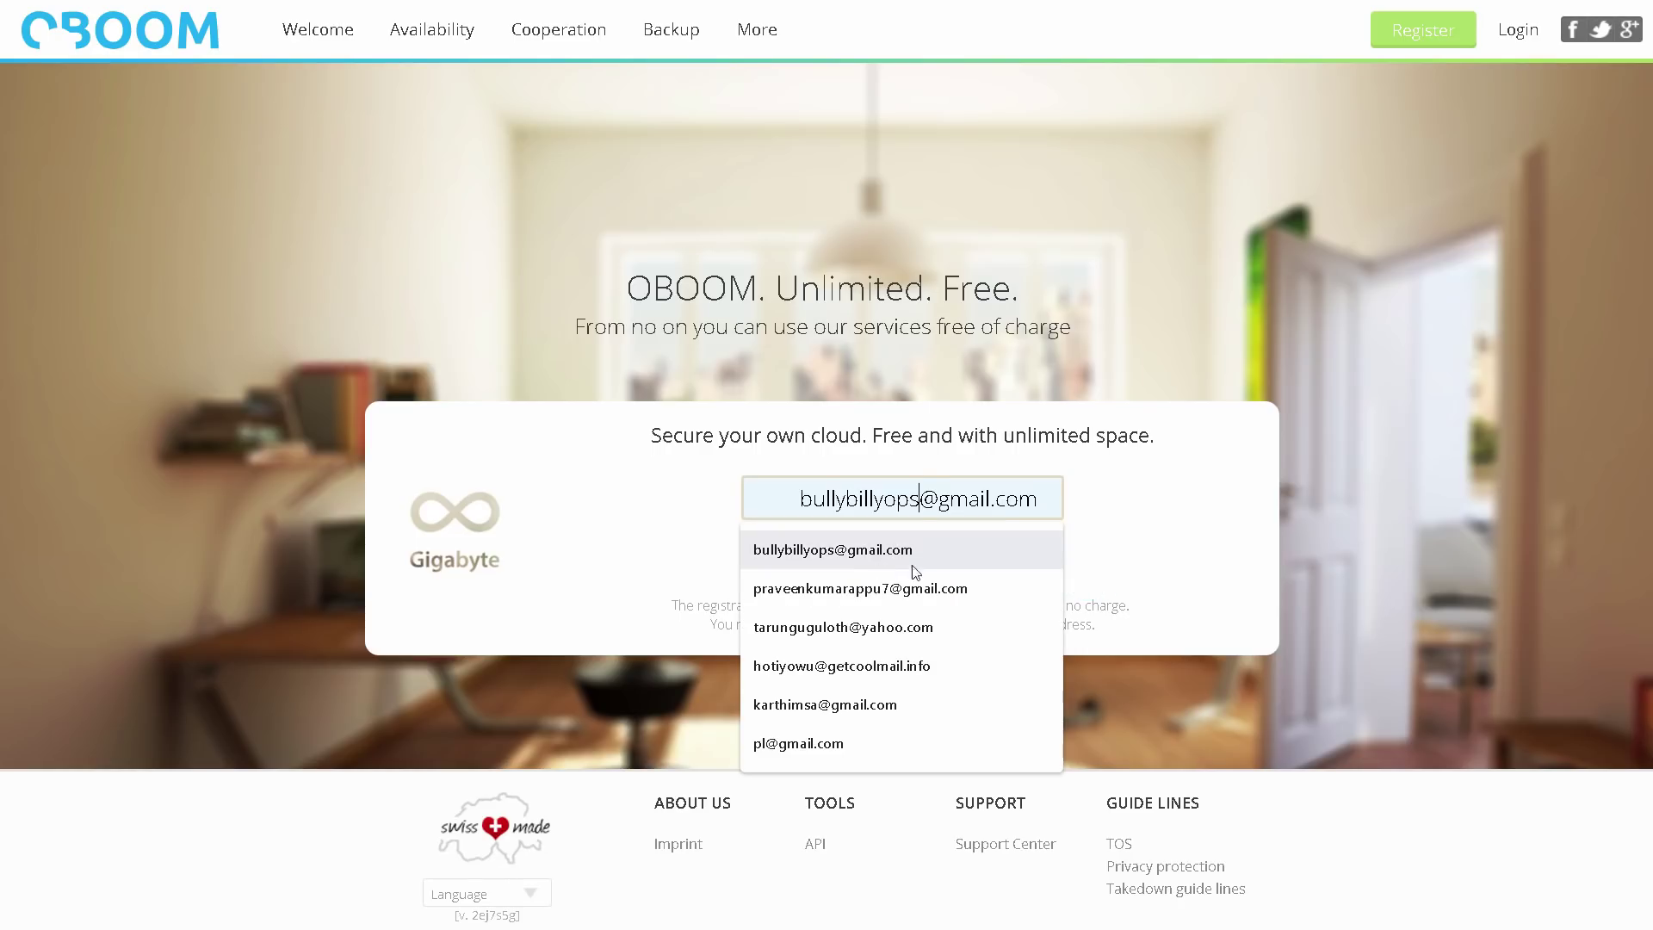
key("Escape")
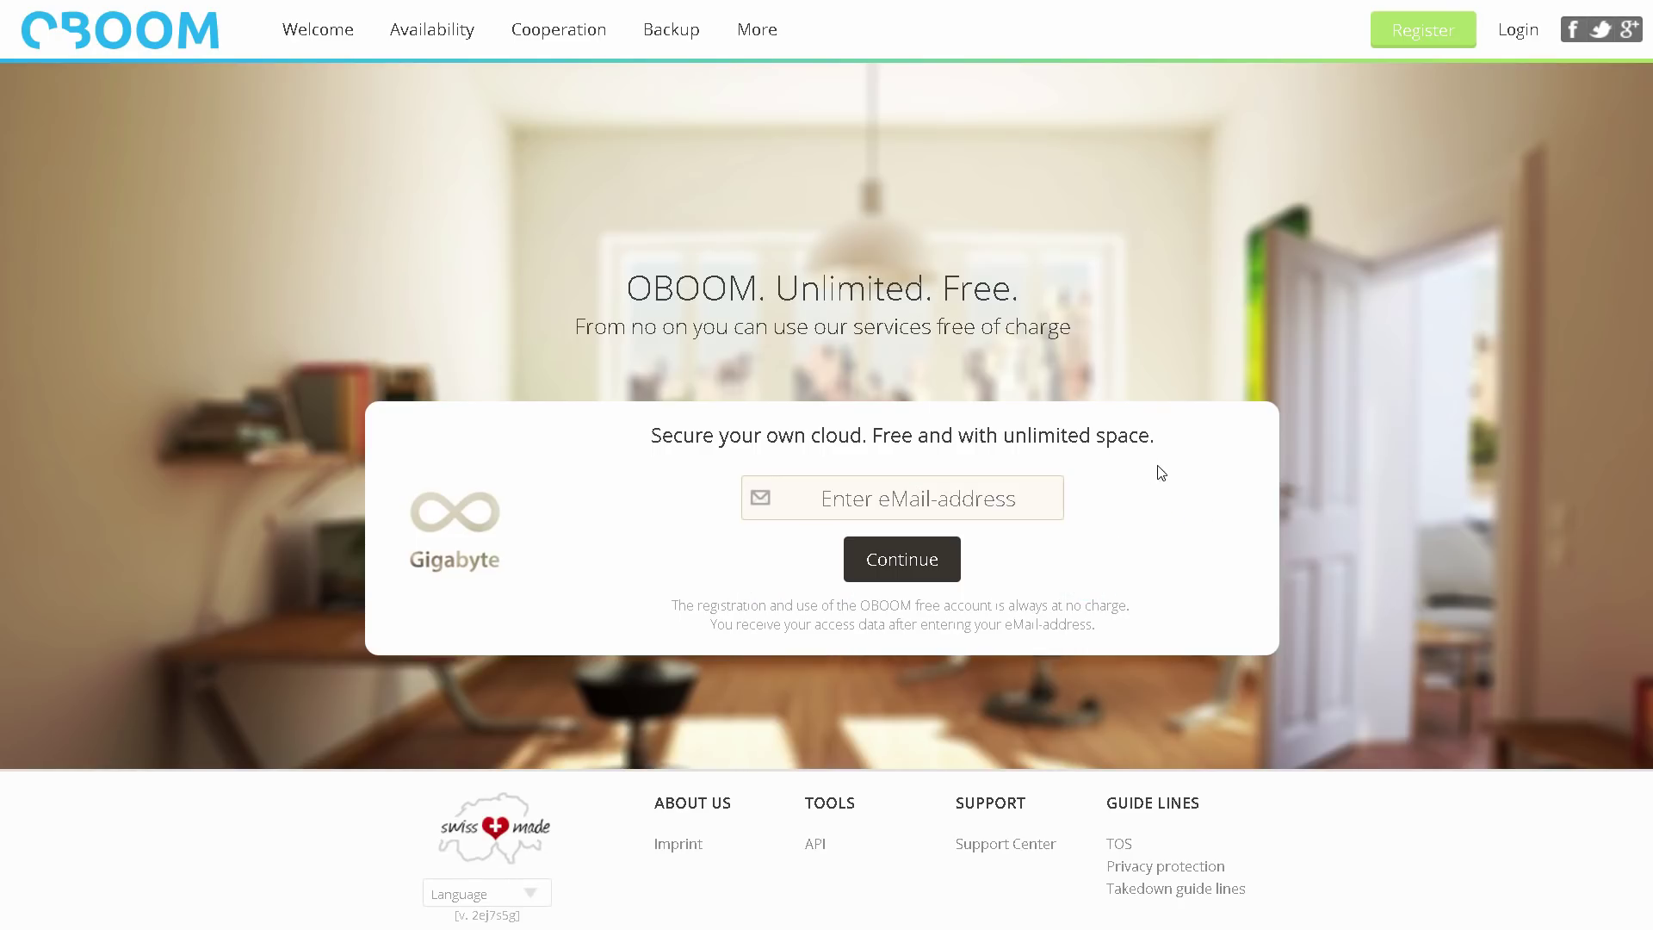
Open OBOOM's login panel with the saved credentials
left_click(1515, 39)
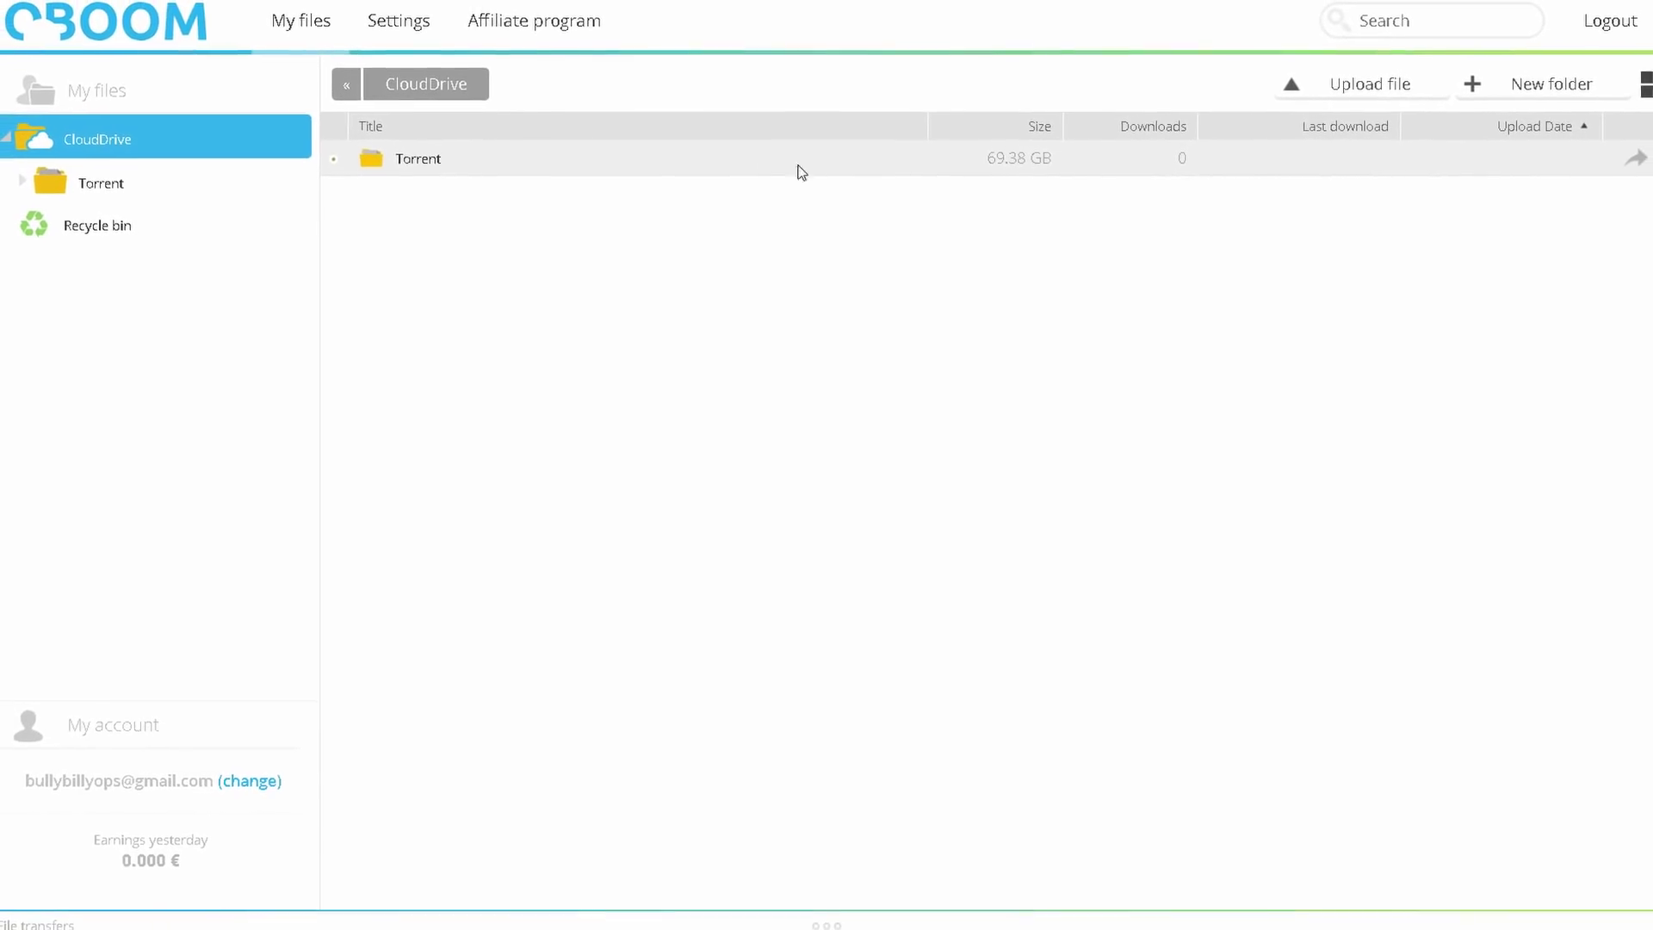
left_click(137, 186)
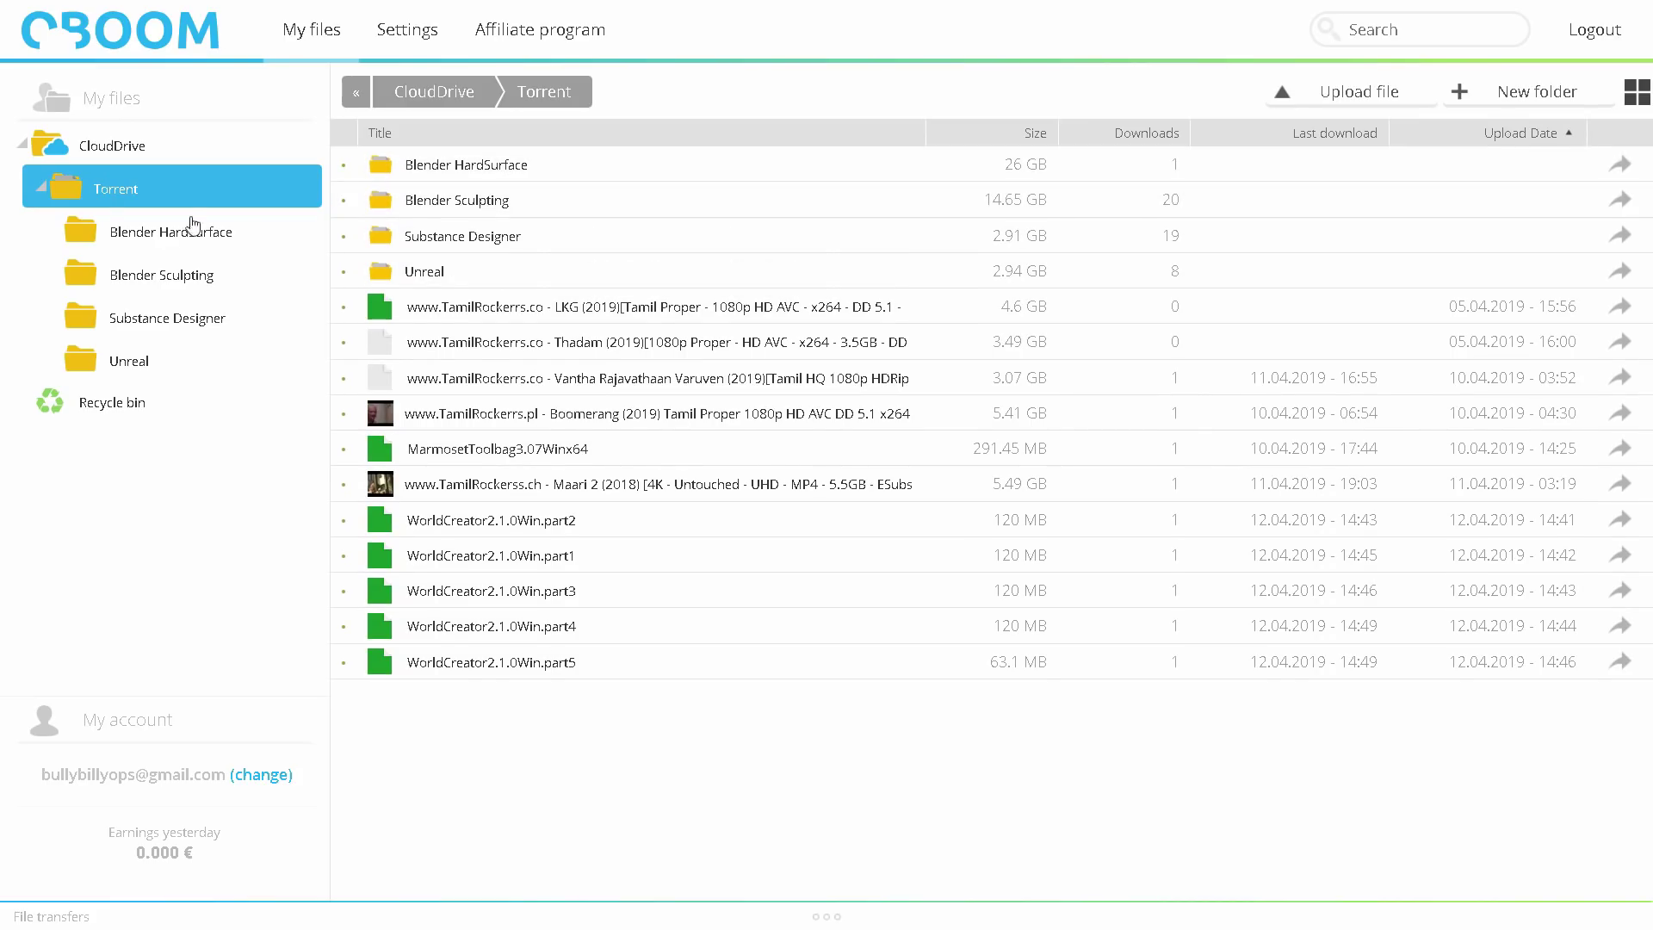
left_click(198, 277)
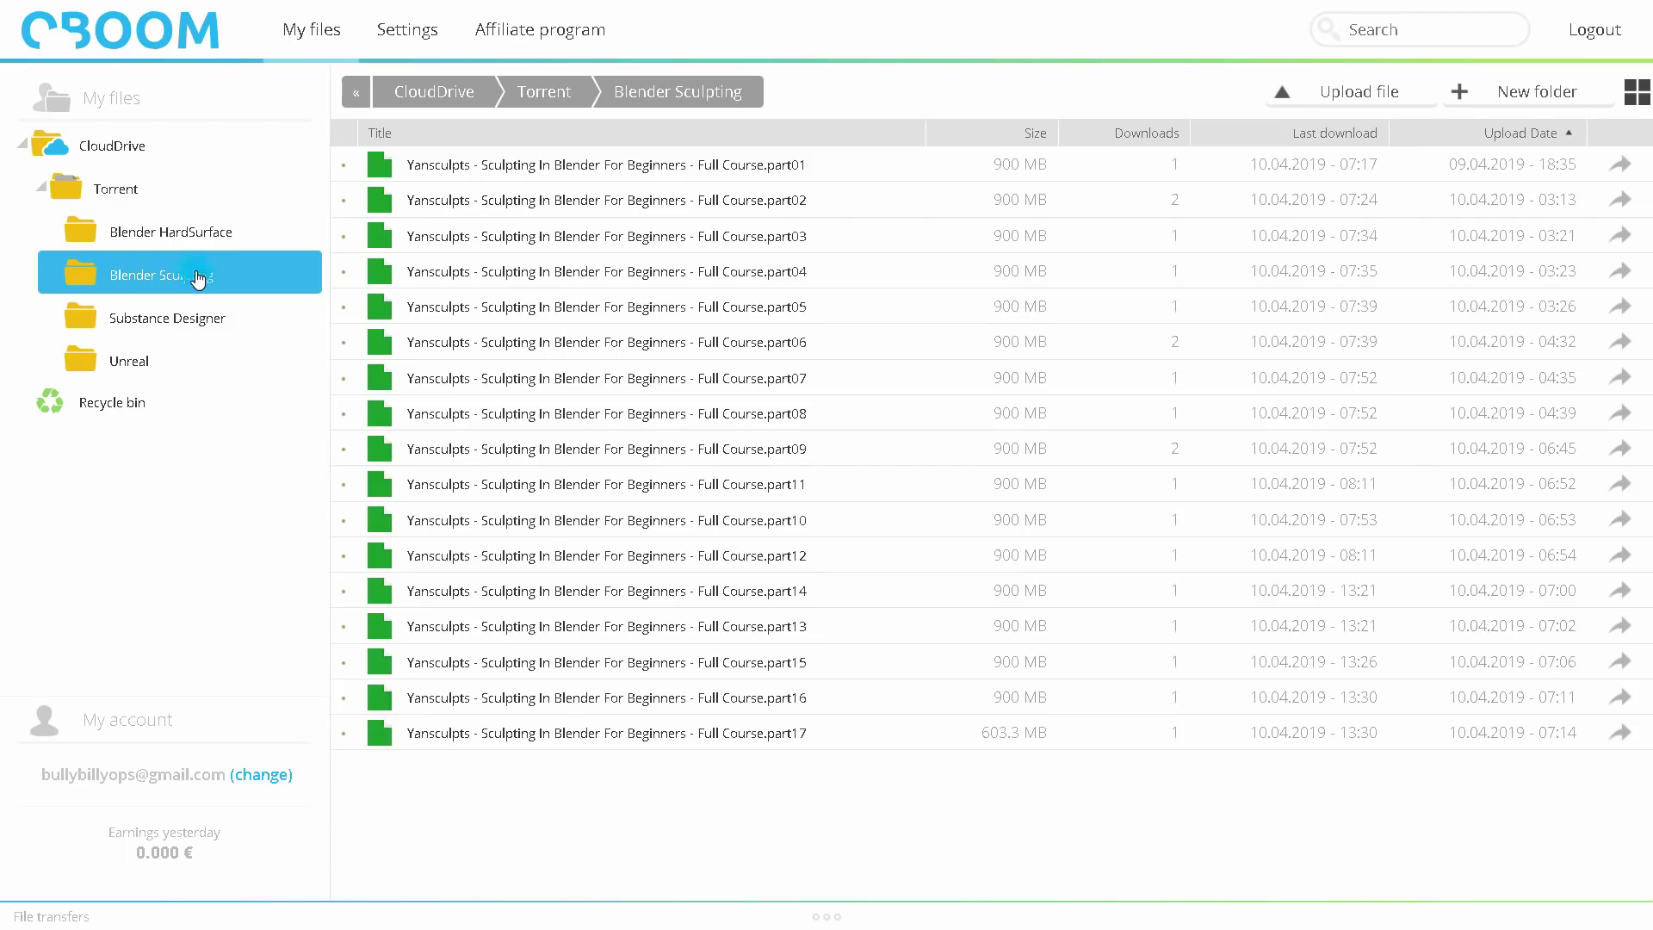
left_click(226, 339)
left_click(240, 256)
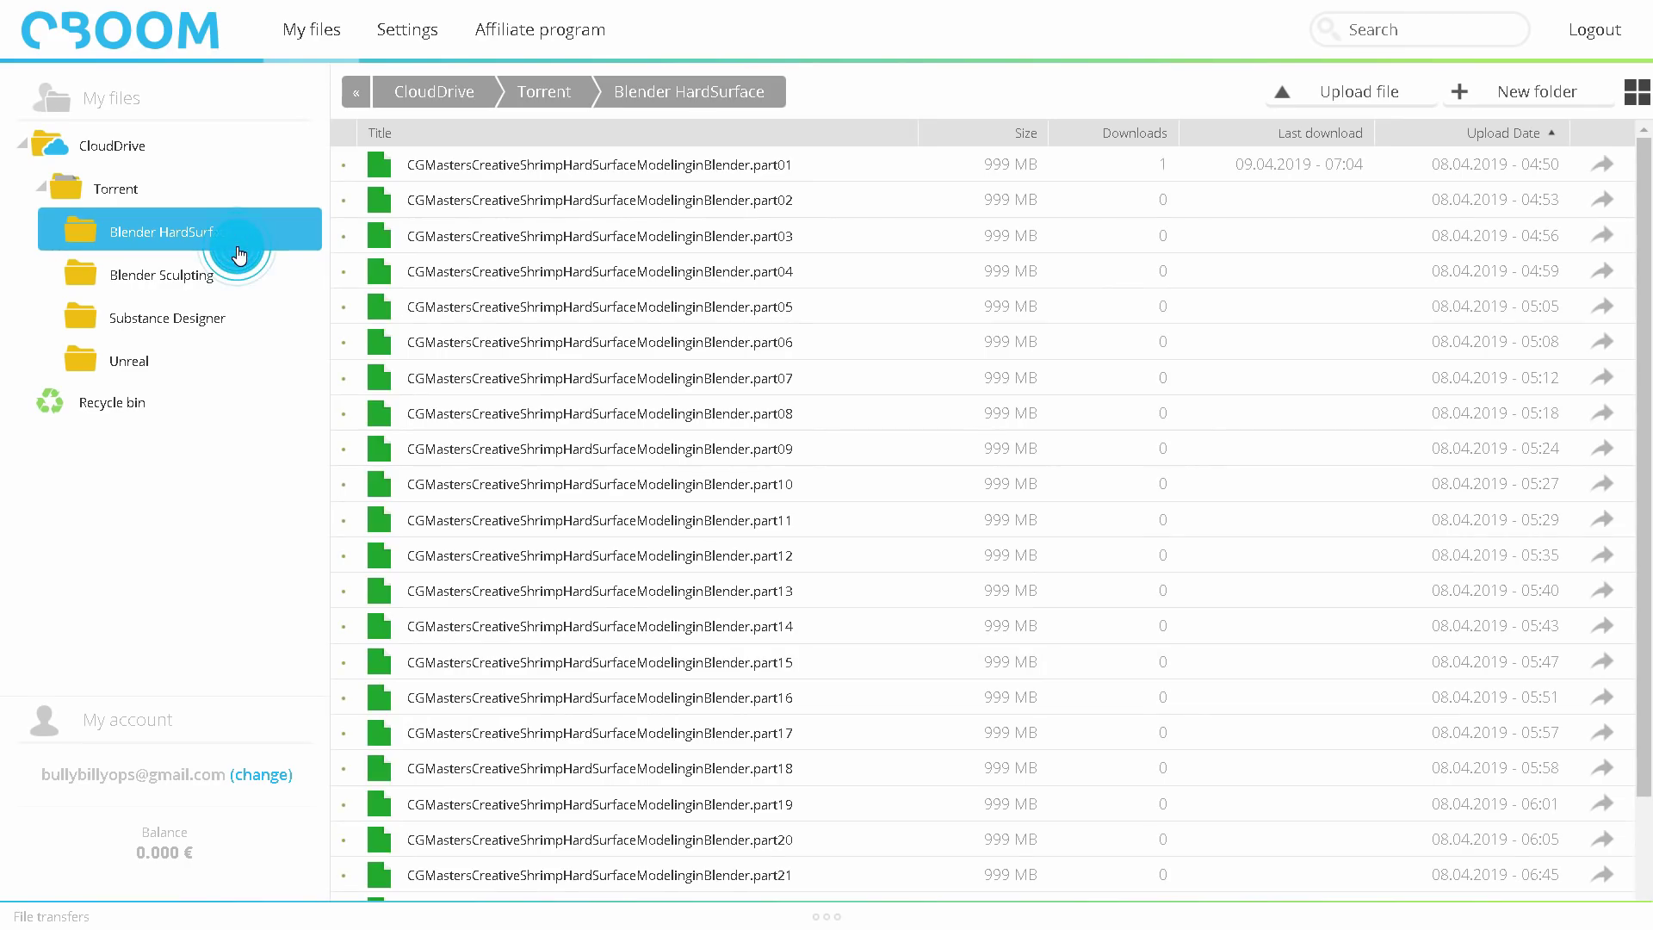
left_click(176, 159)
left_click(52, 195)
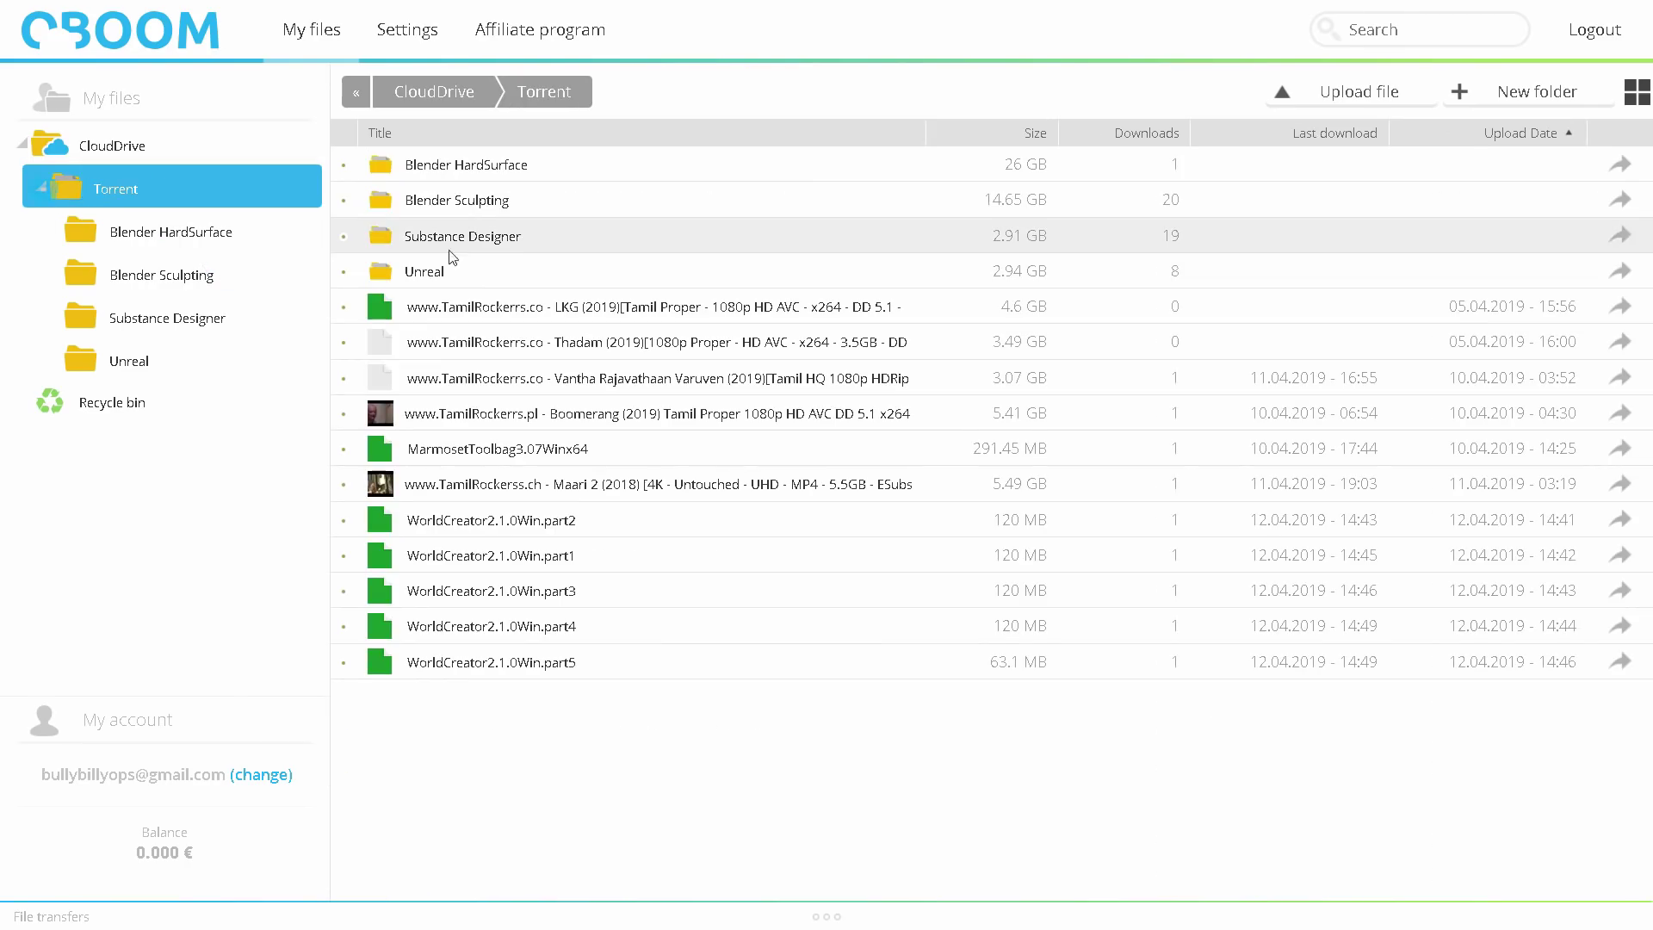
left_click(56, 183)
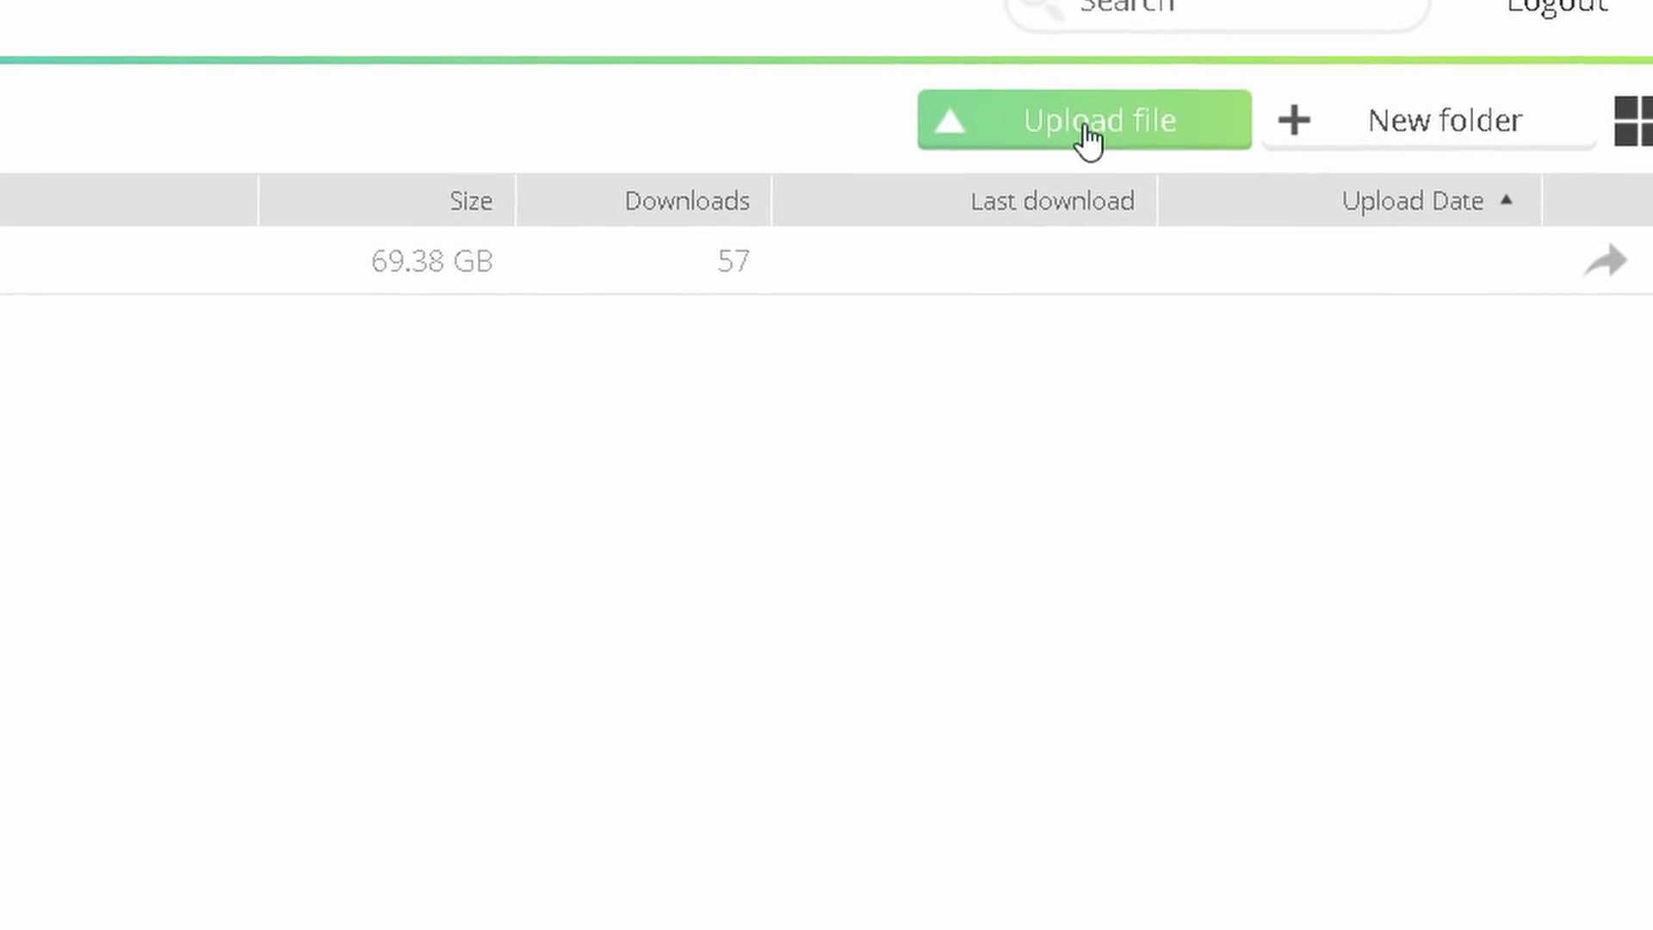
Start a Local (from this device) upload from OBOOM's Upload file options
left_click(1157, 133)
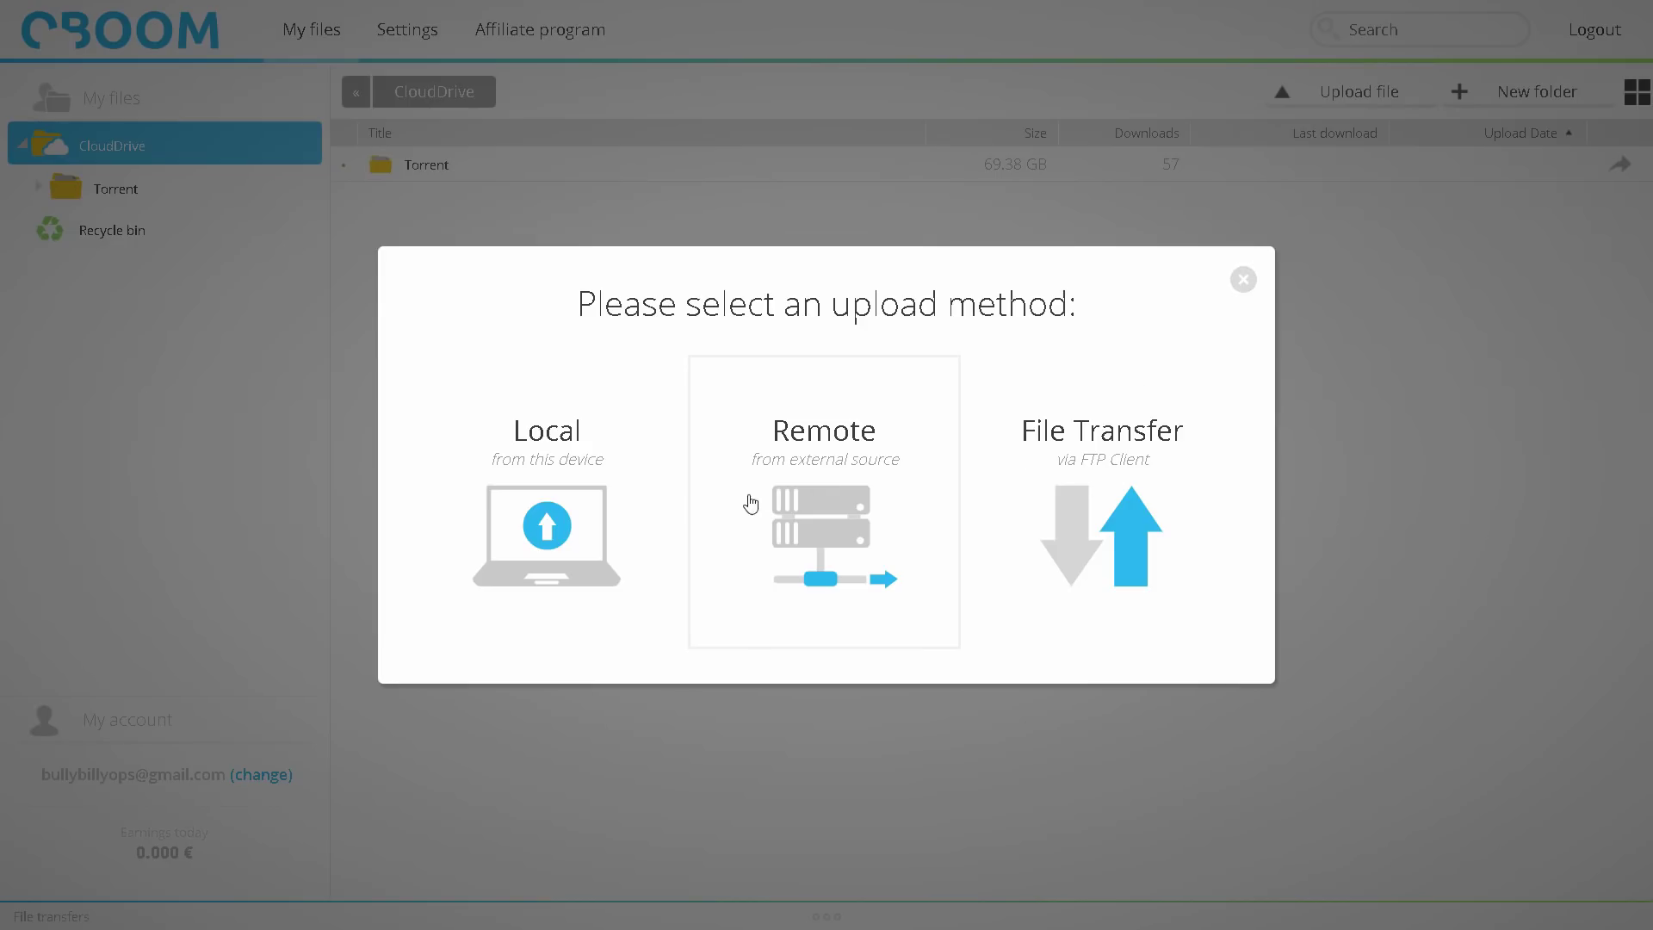
left_click(1243, 278)
left_click(1377, 95)
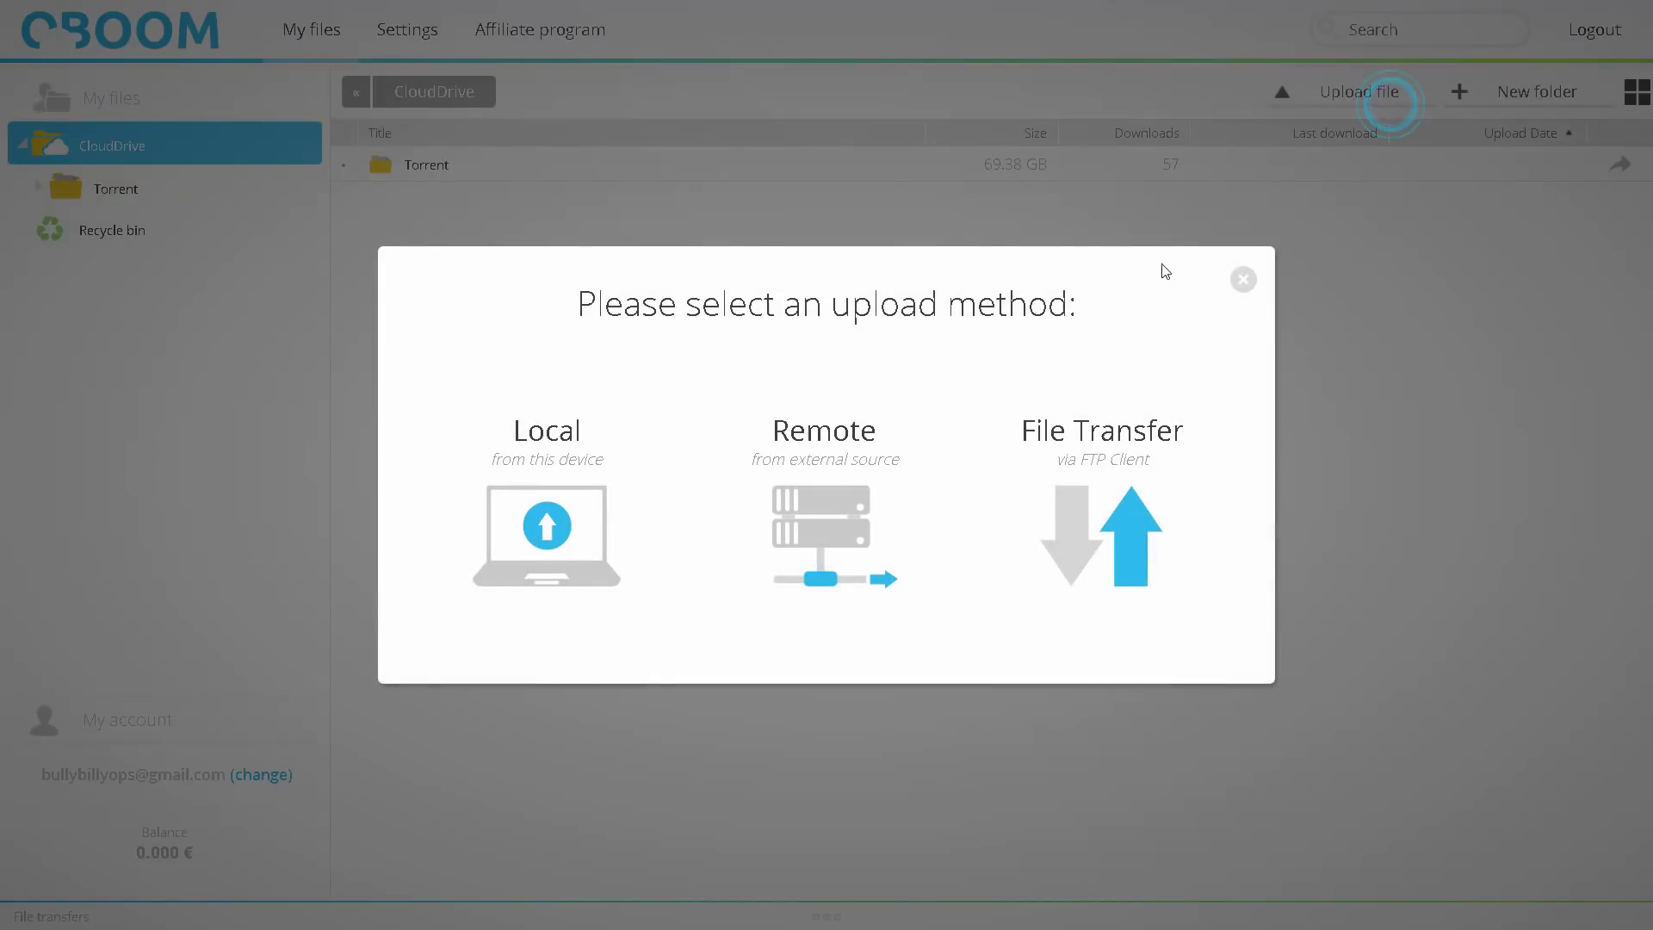
left_click(553, 480)
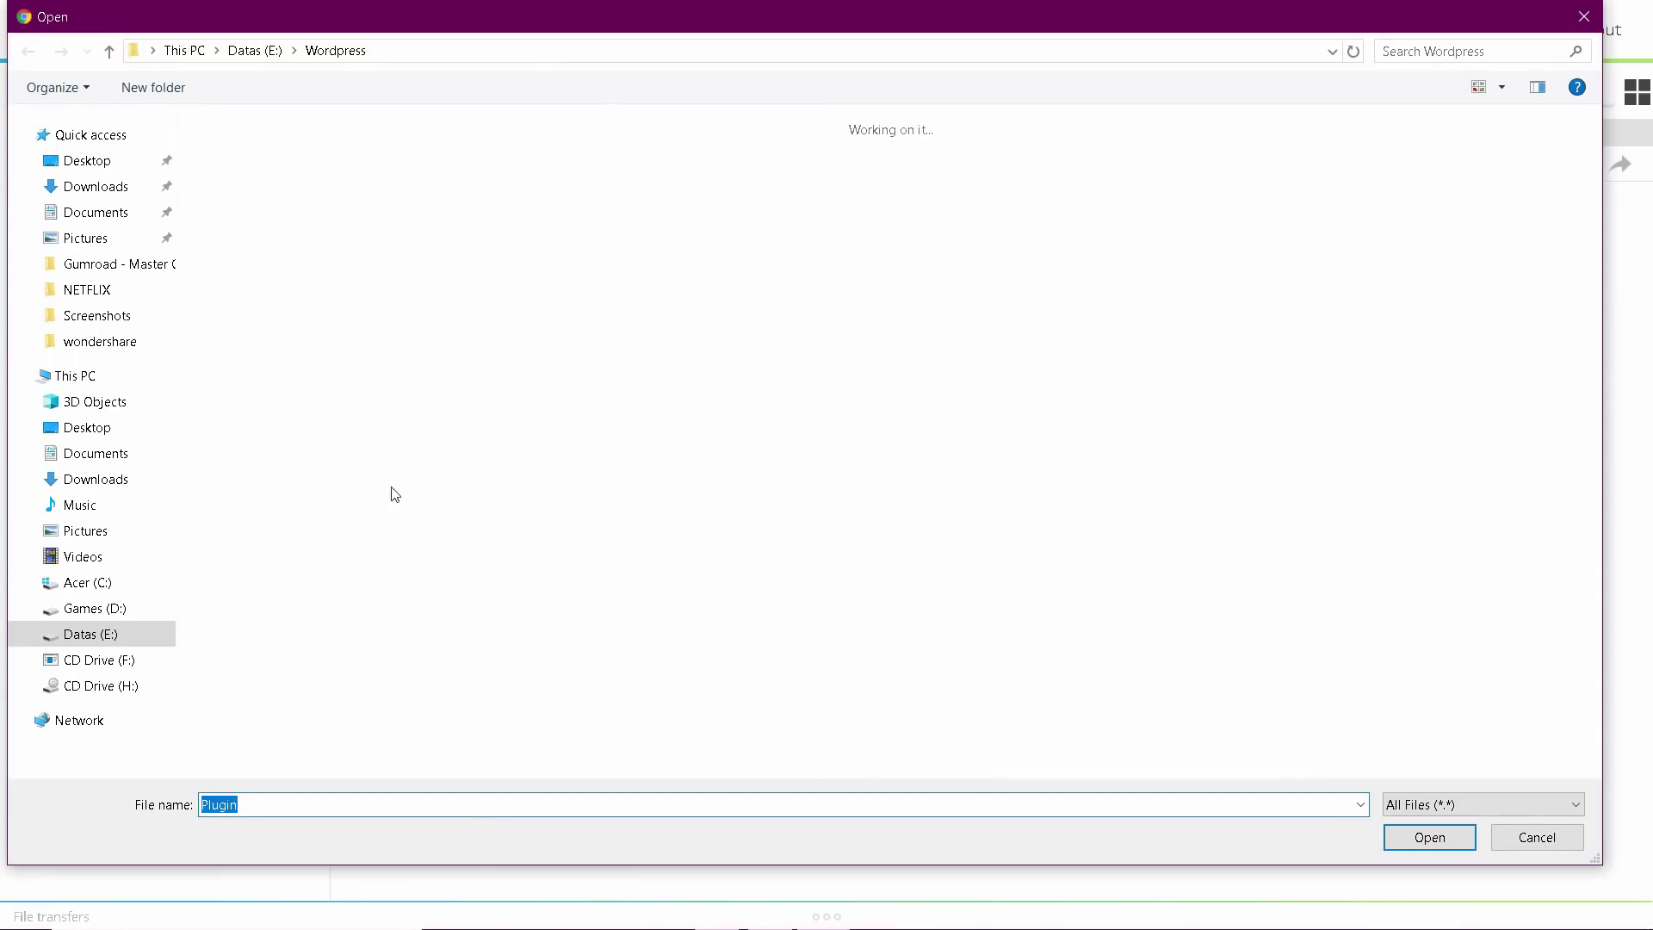
Upload Screenshot (123).png from Pictures > Screenshots into CloudDrive
left_click(122, 531)
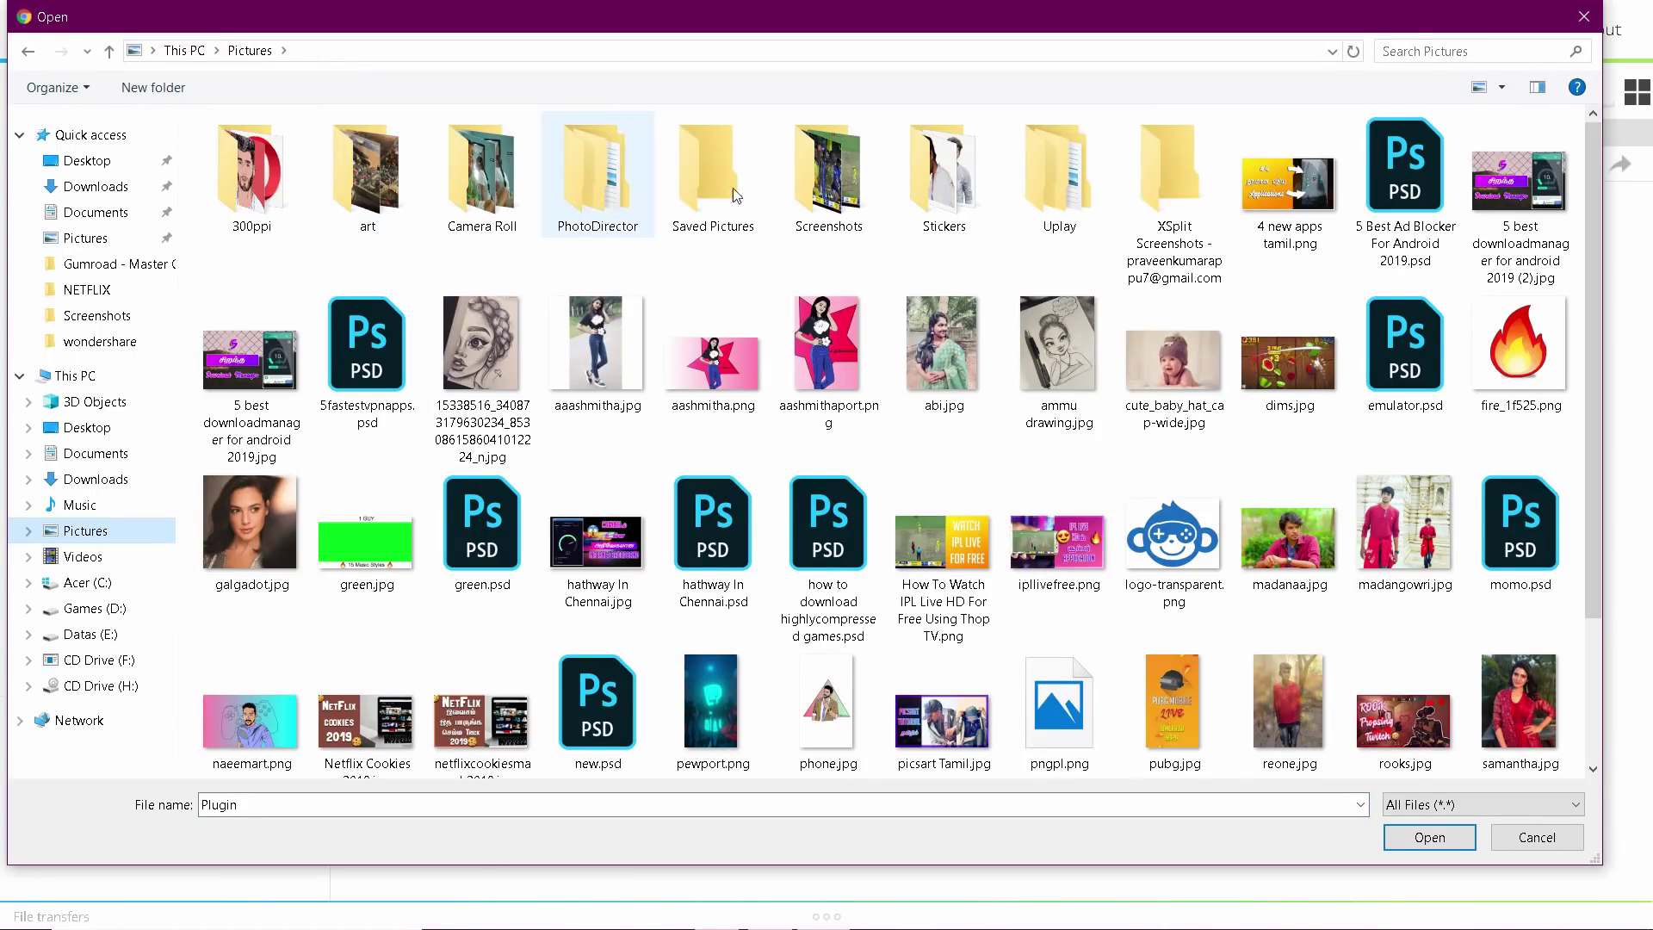
double_click(828, 172)
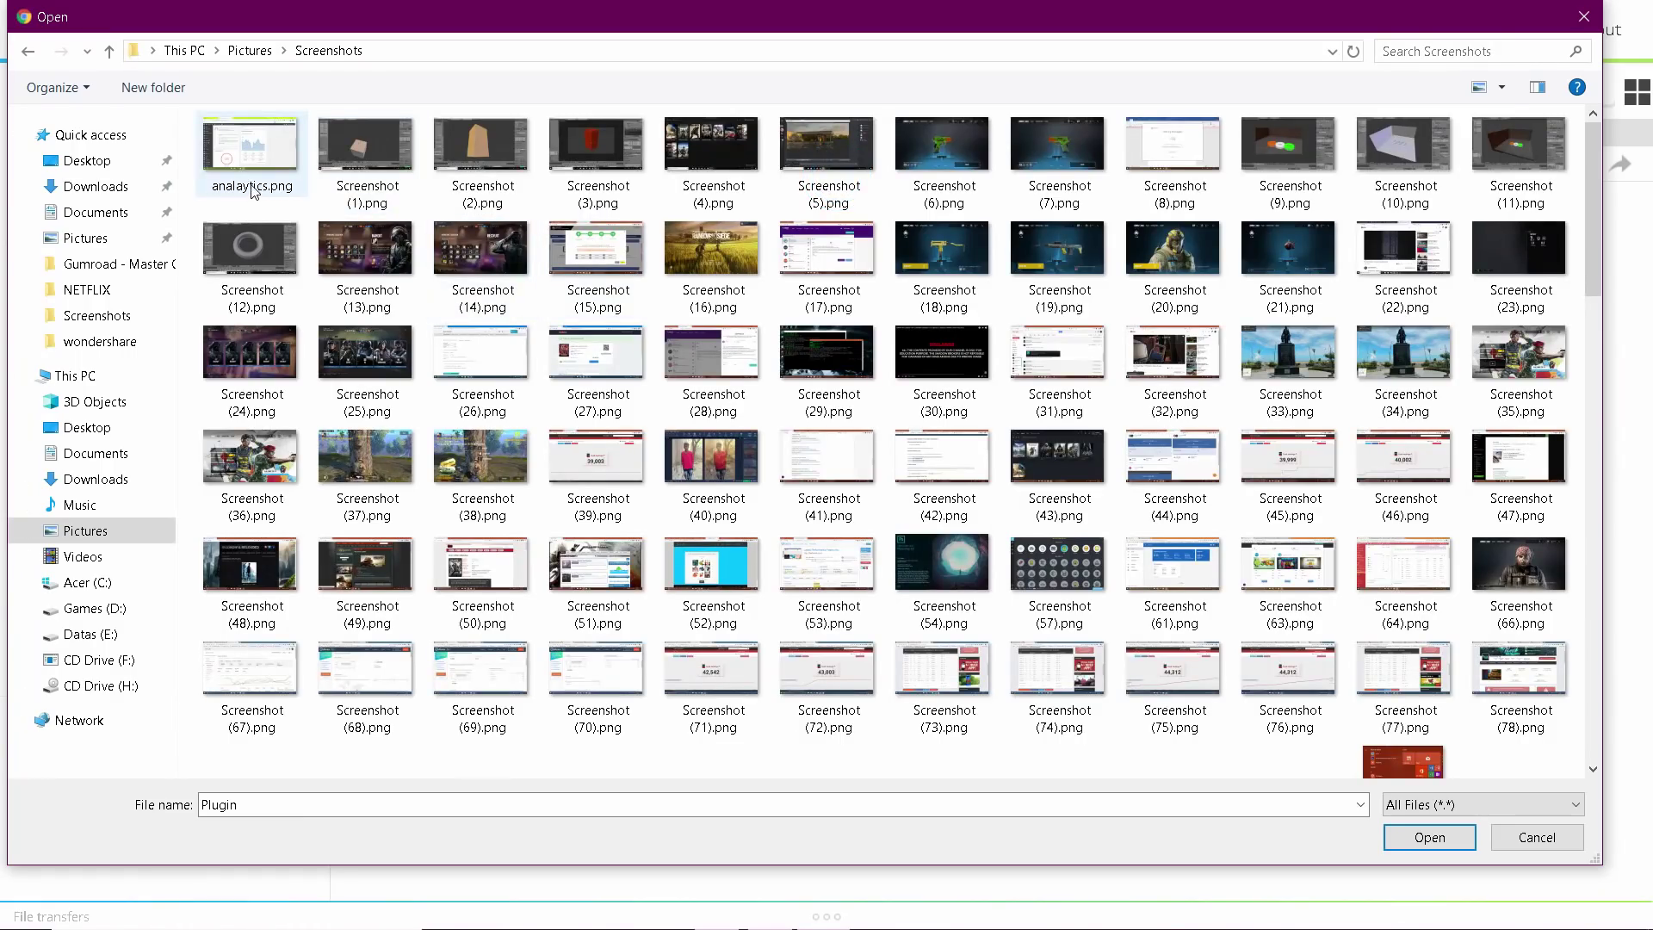
scroll(1076, 474, "down", 5)
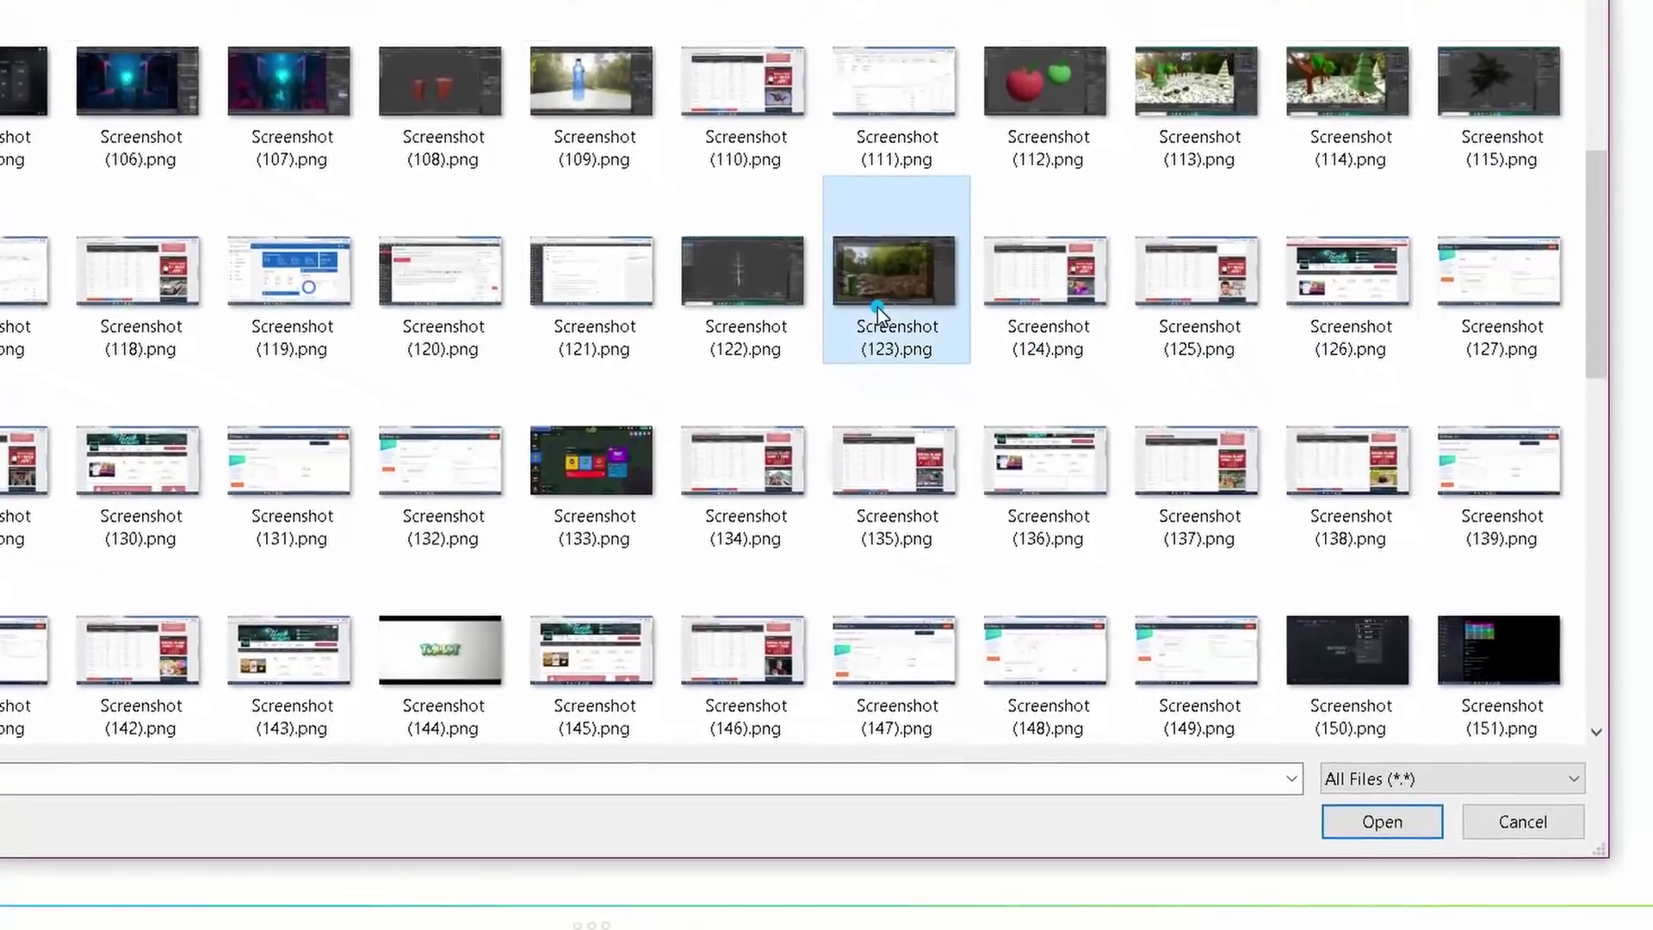
double_click(972, 392)
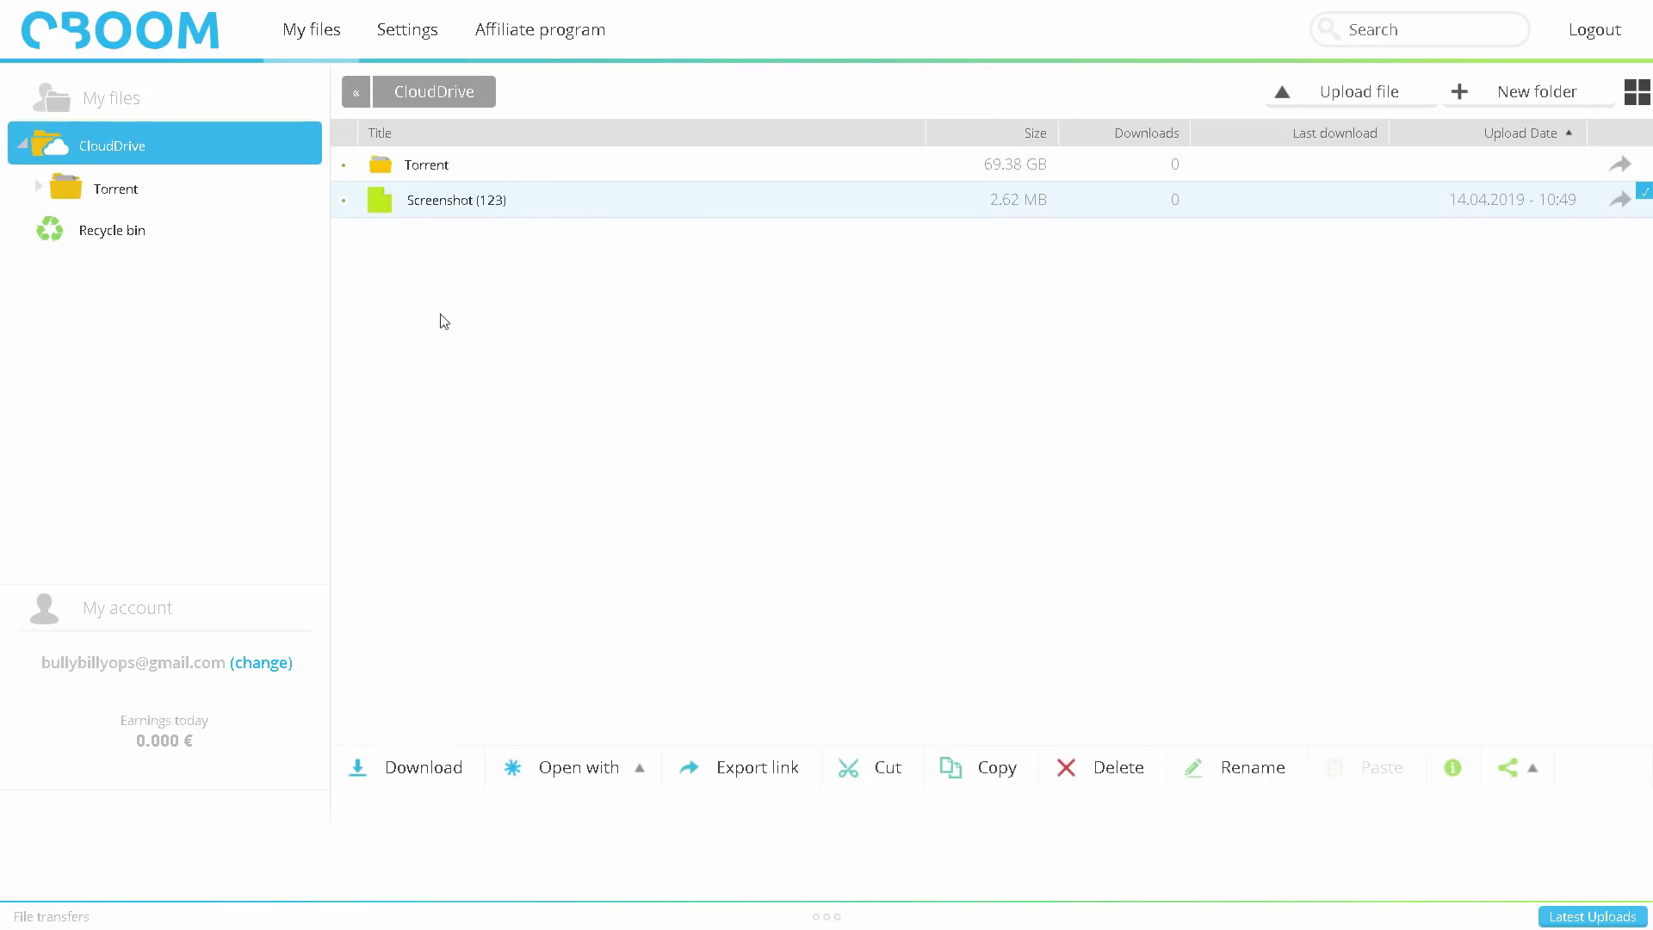
Check Screenshot (123).png's file details, then preview it in the Image viewer
left_click(1451, 768)
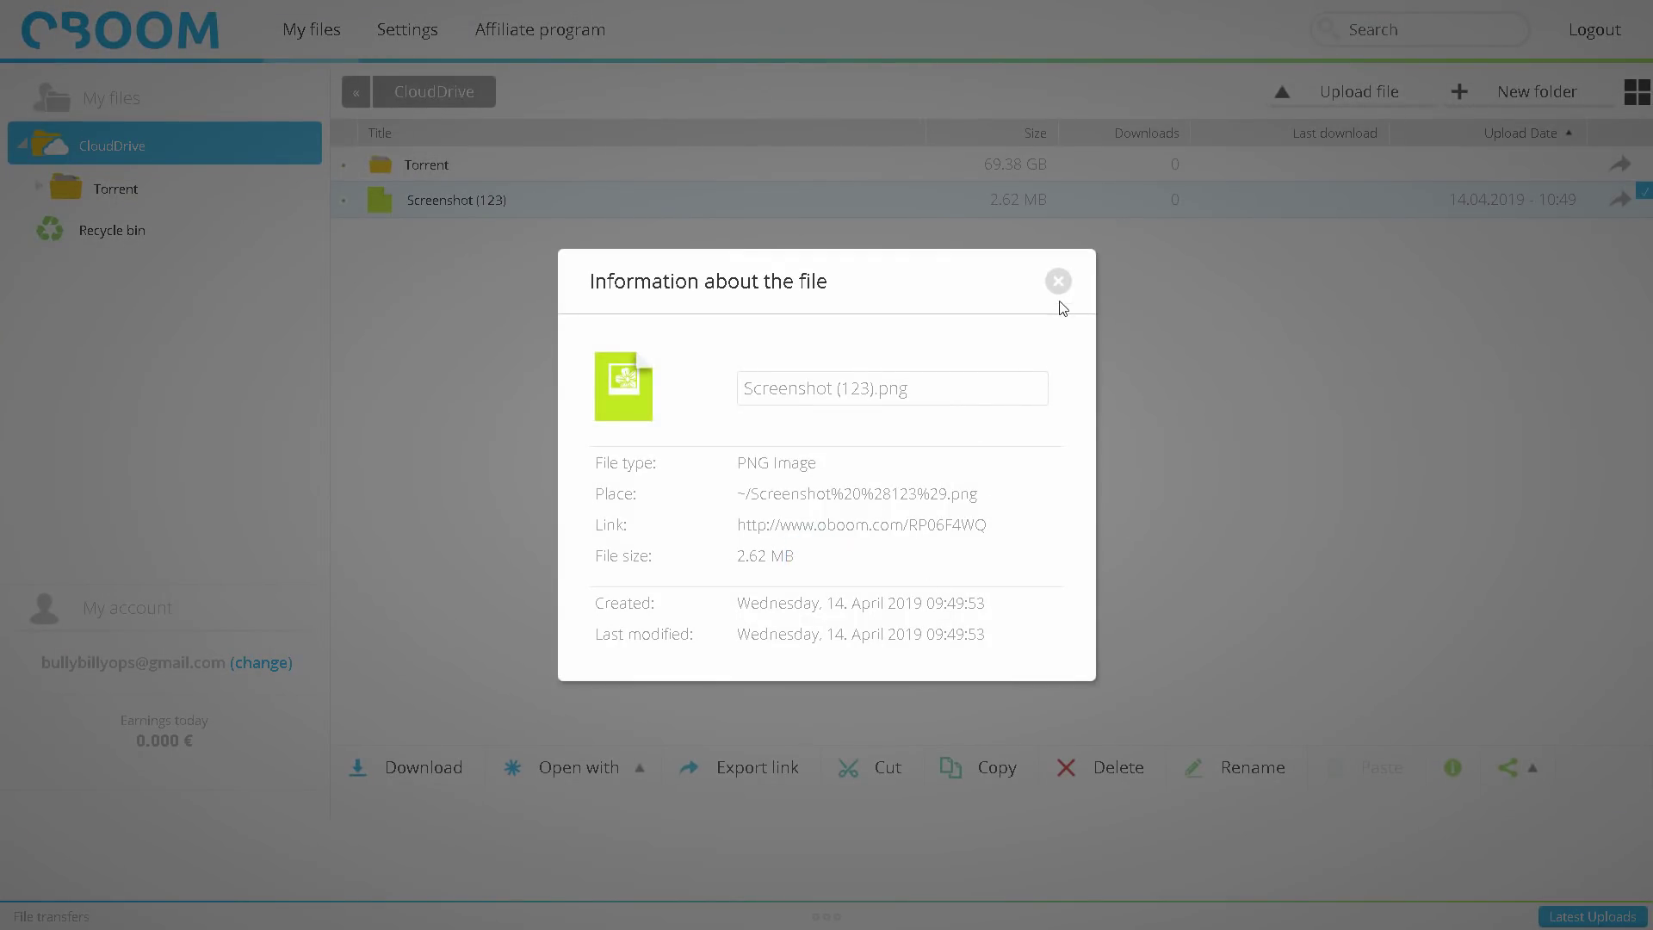
left_click(1058, 280)
left_click(572, 769)
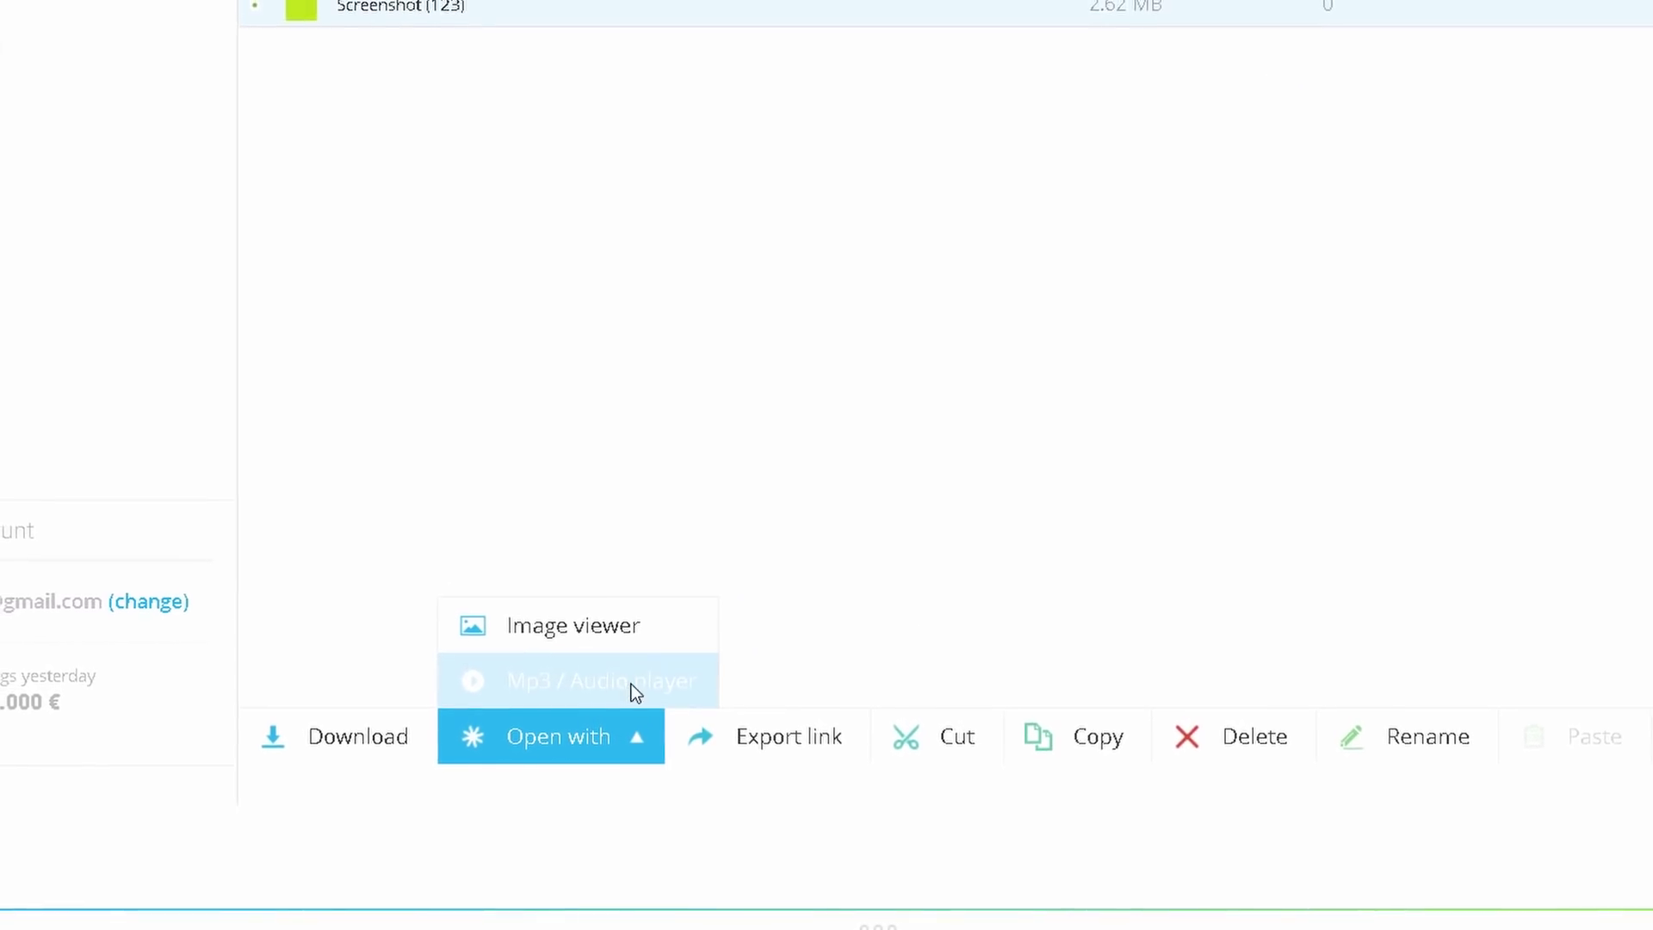
left_click(538, 723)
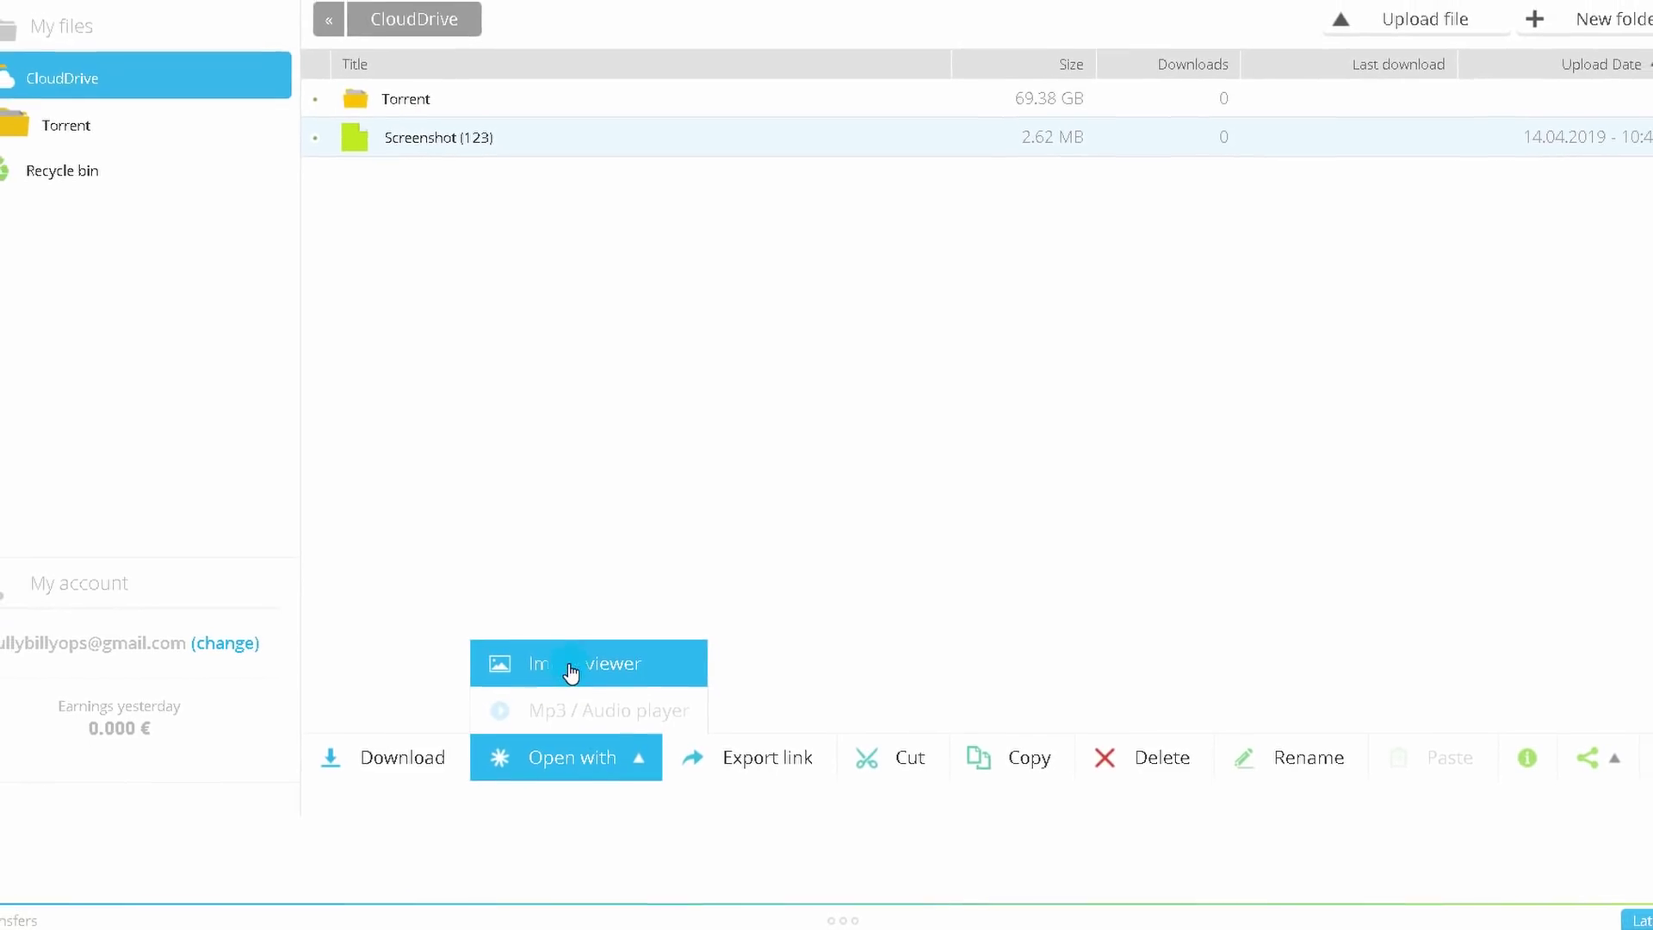
left_click(571, 671)
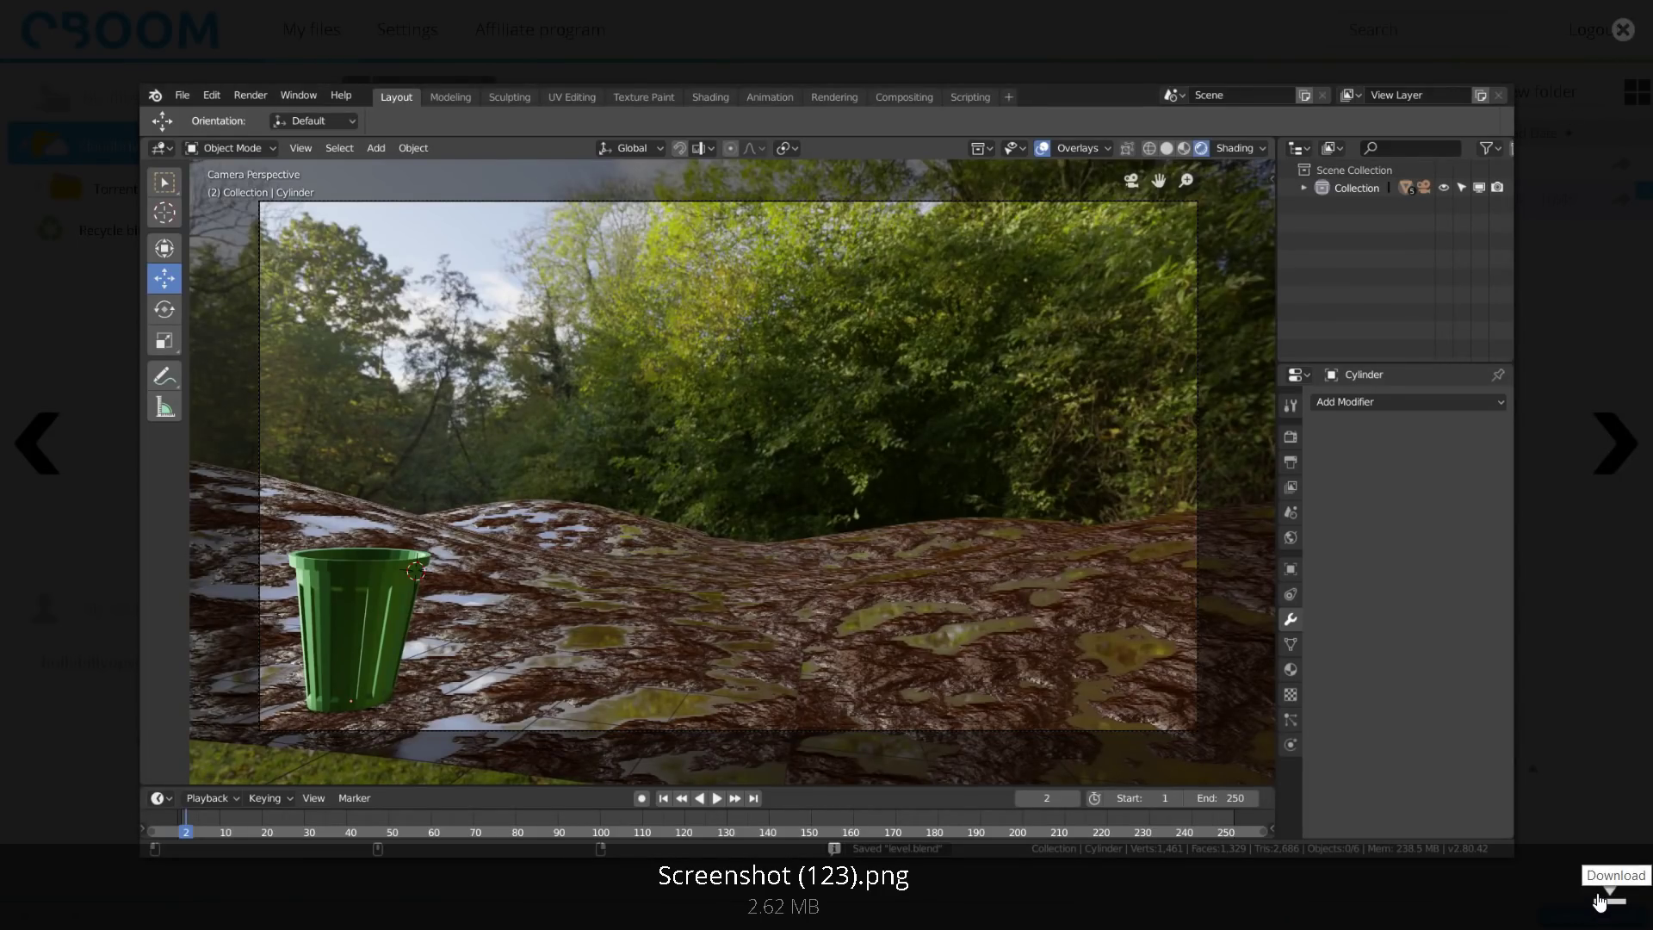
Close the viewer, download Screenshot (123).png, and show all browser downloads
left_click(1622, 32)
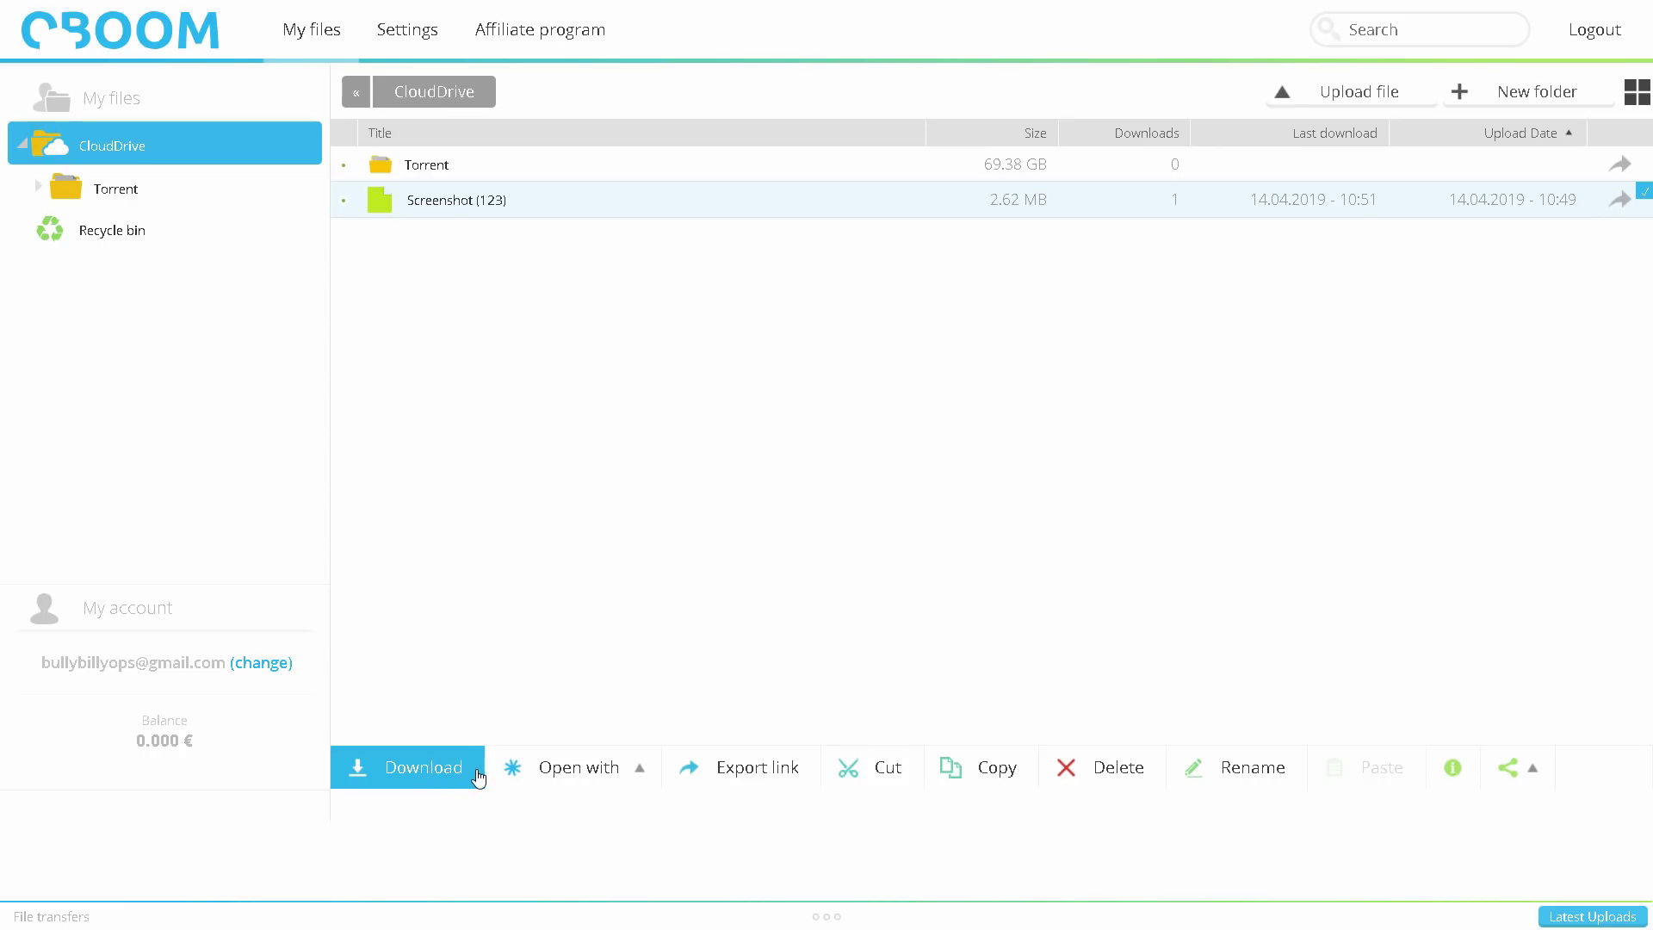
mouse_move(492, 775)
left_click(450, 767)
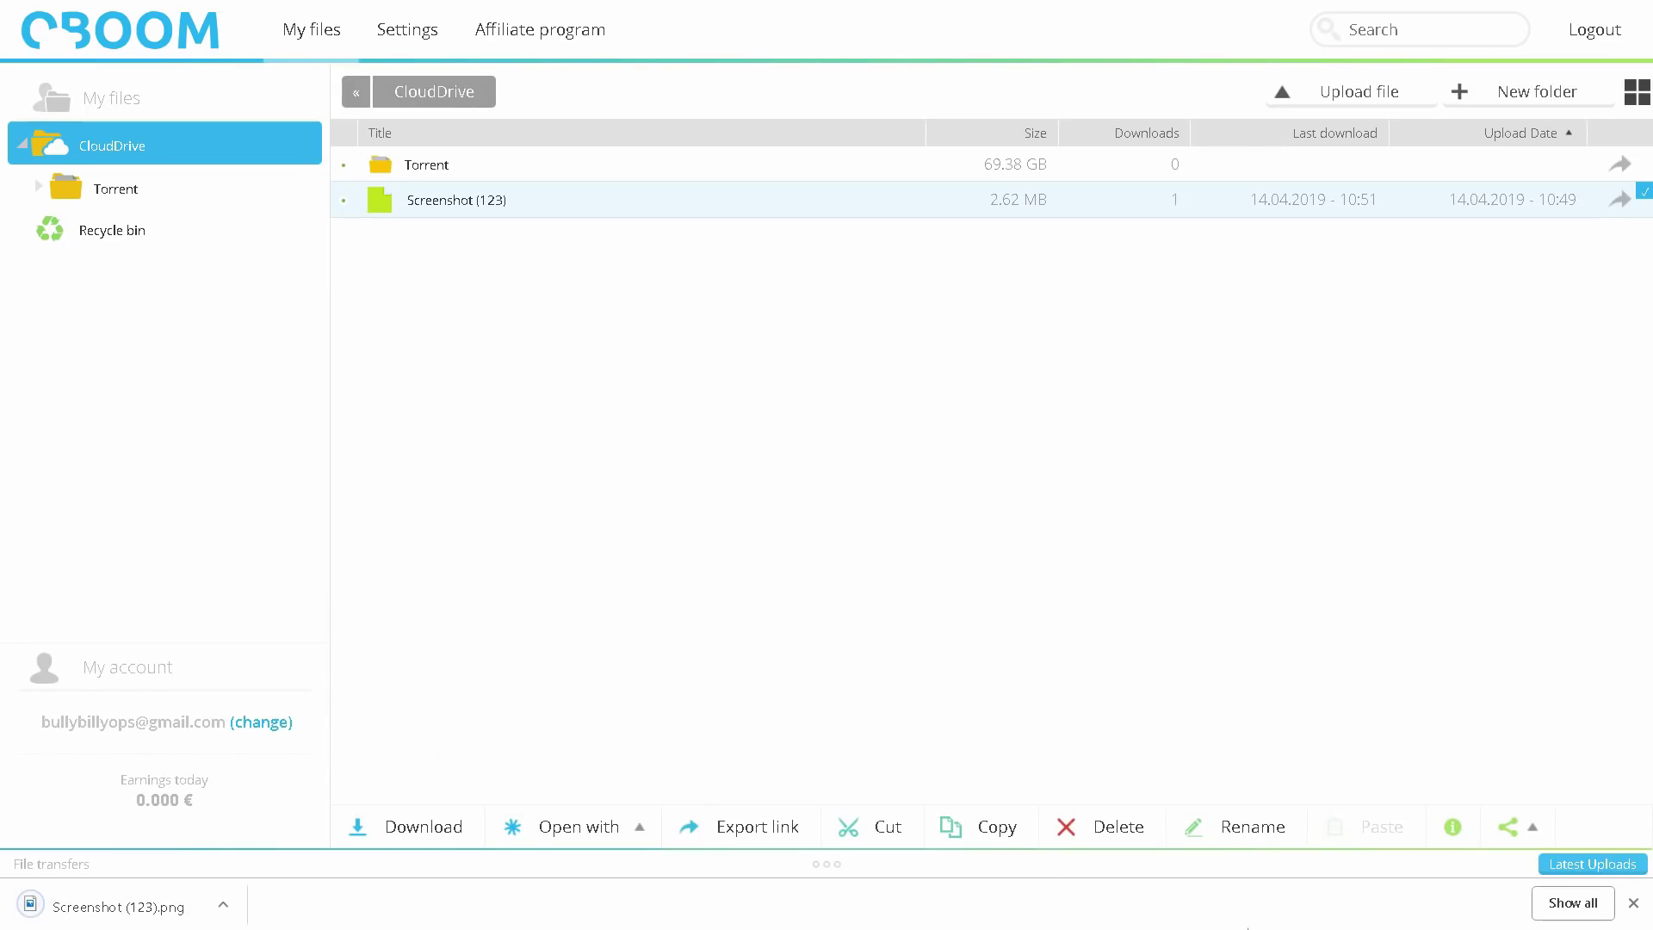
left_click(1572, 902)
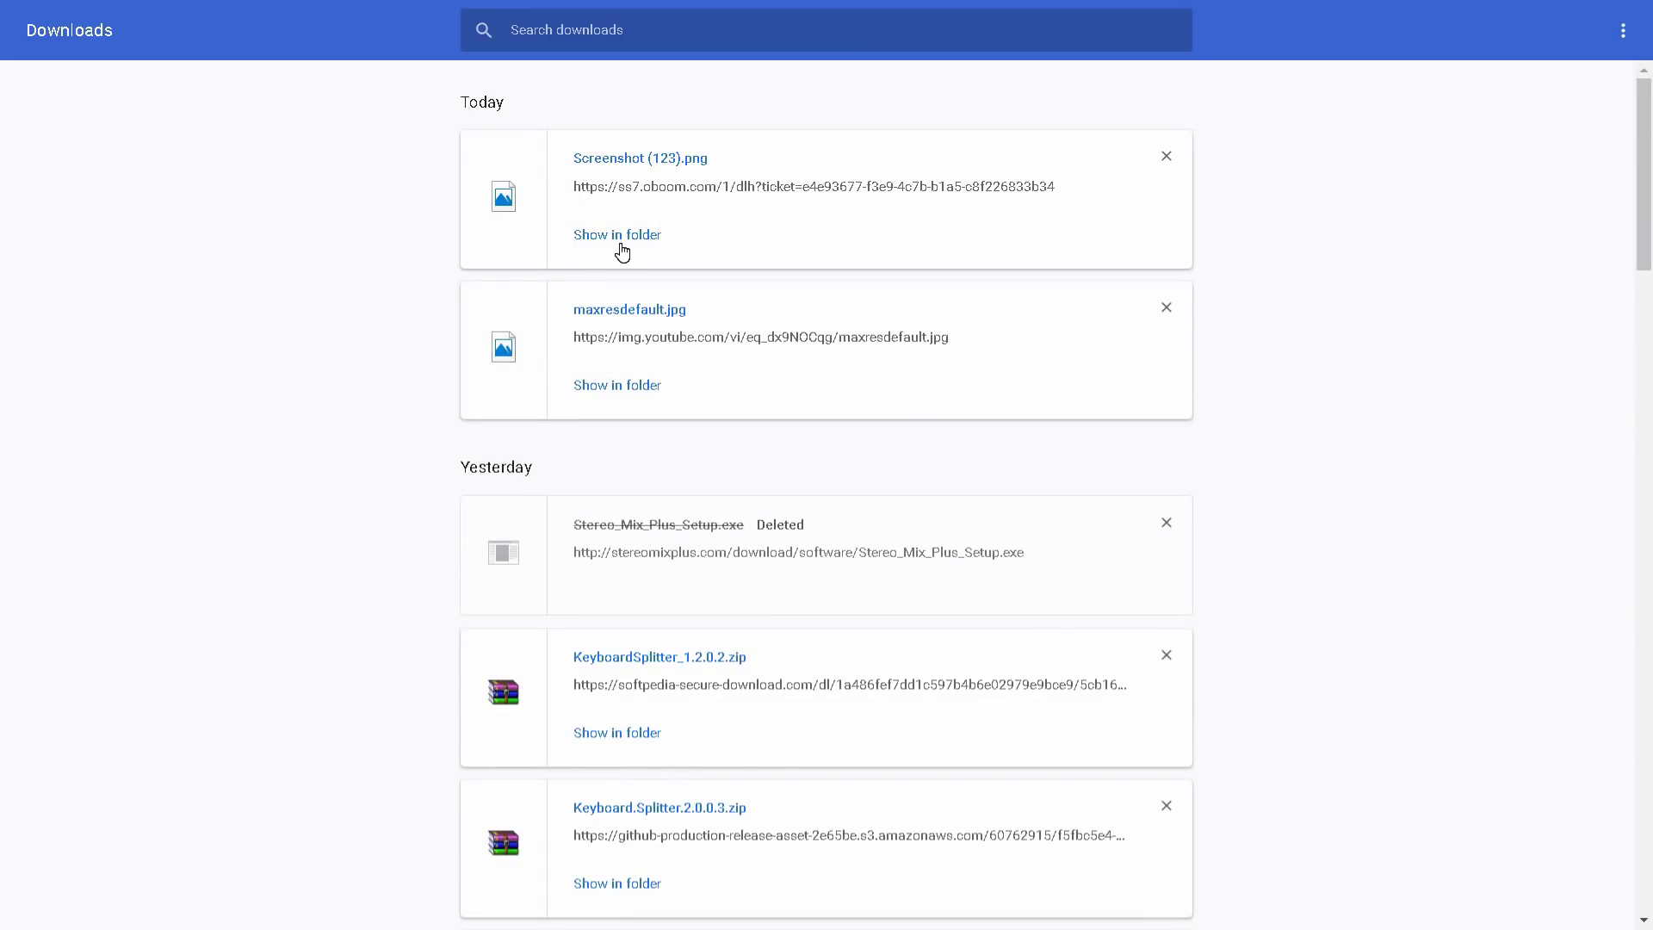
Permanently delete the downloaded screenshot from its folder, exit full screen, and close Downloads
left_click(614, 240)
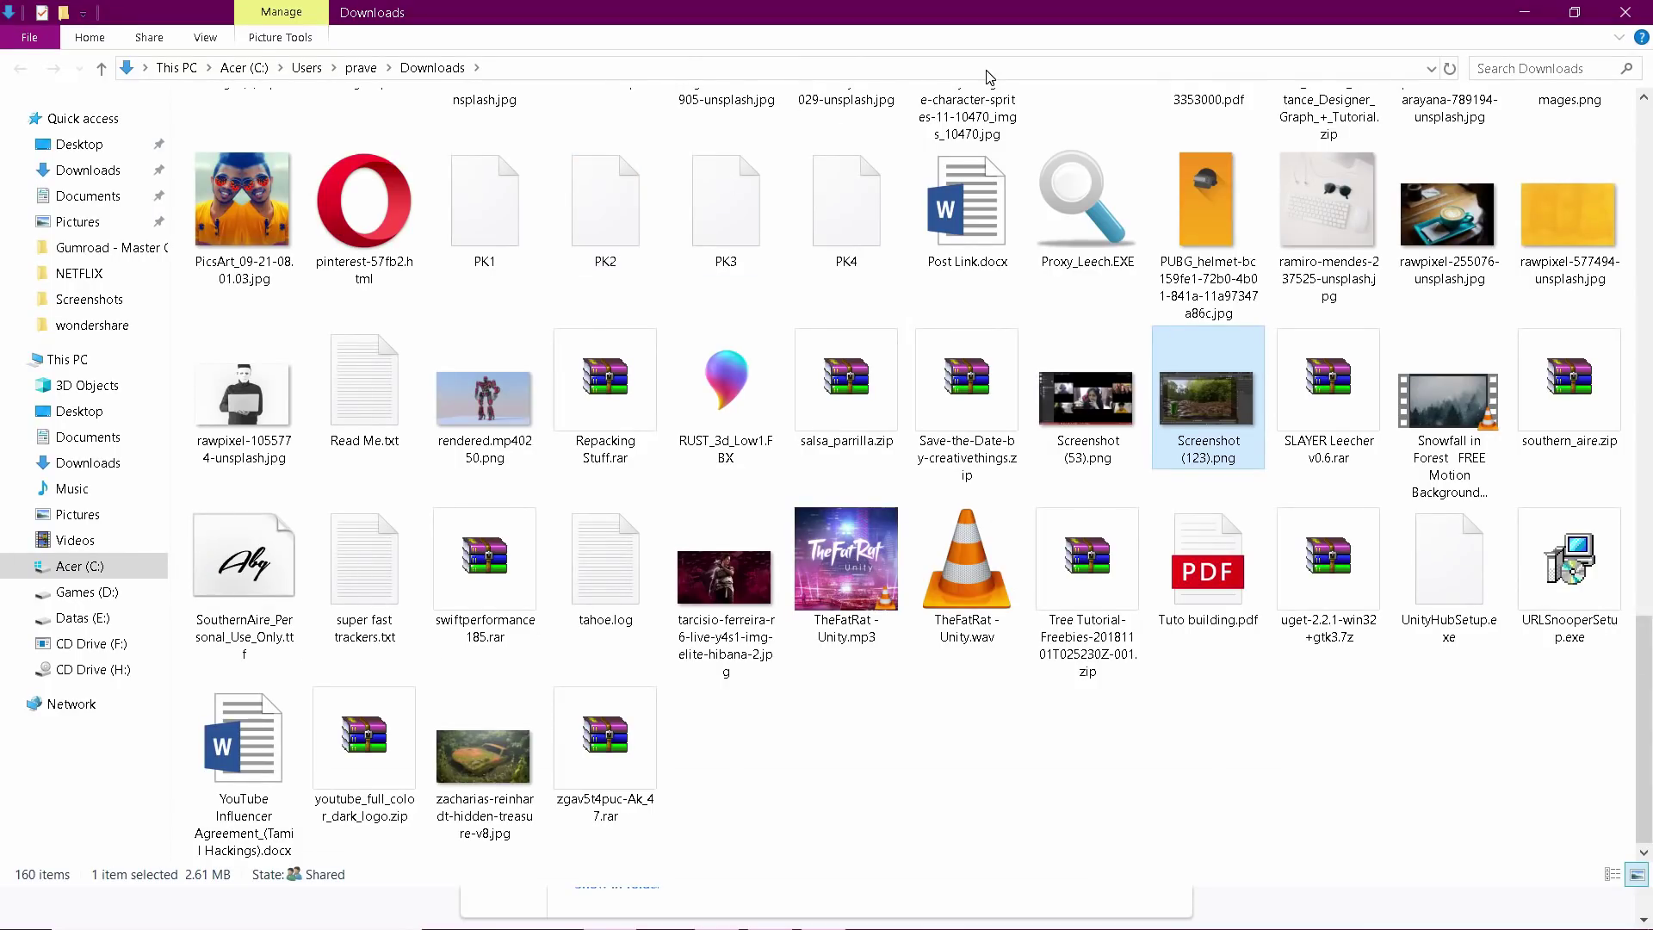
key("shift+Delete")
key("Return")
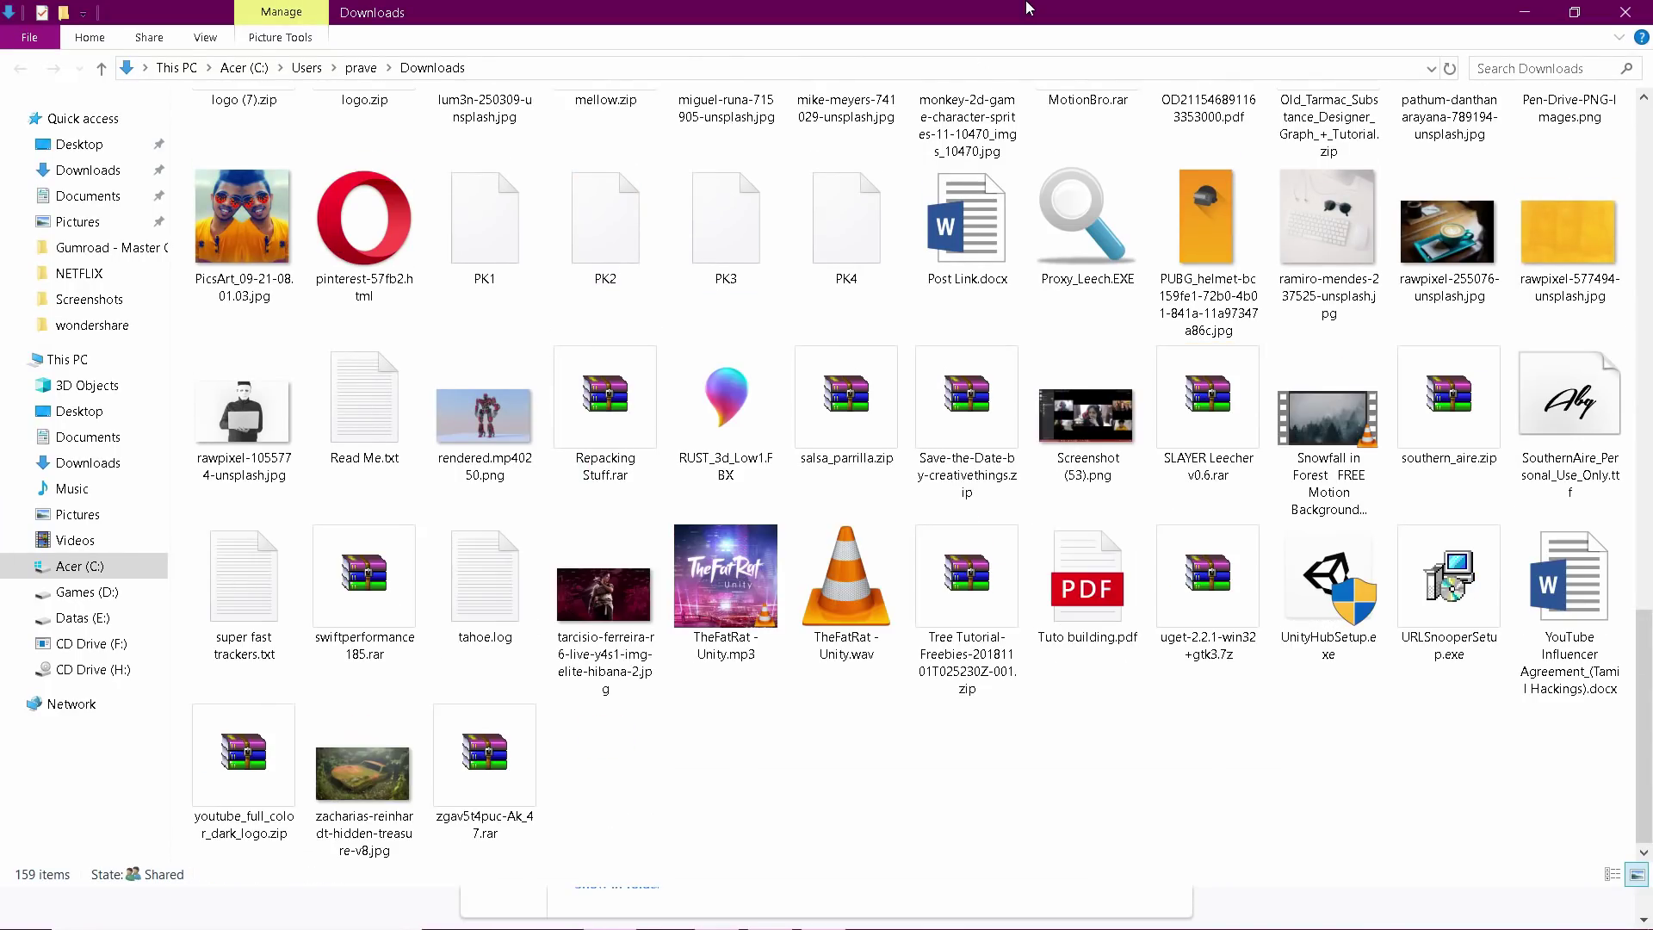
key("alt+Tab")
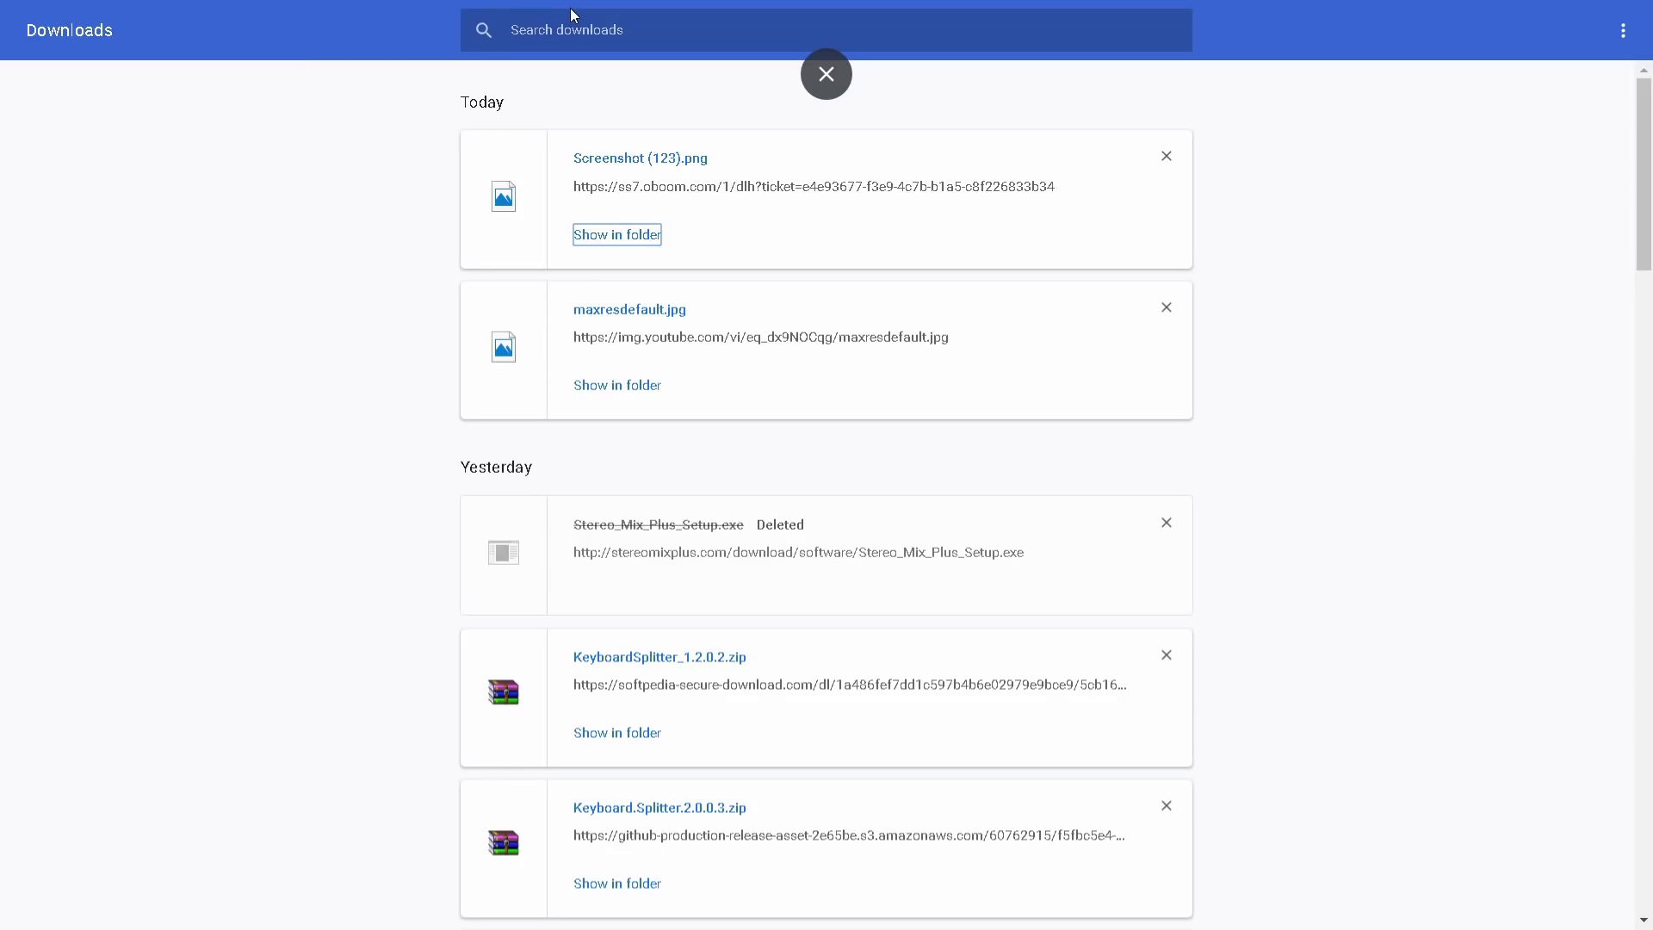
key("F11")
left_click(509, 17)
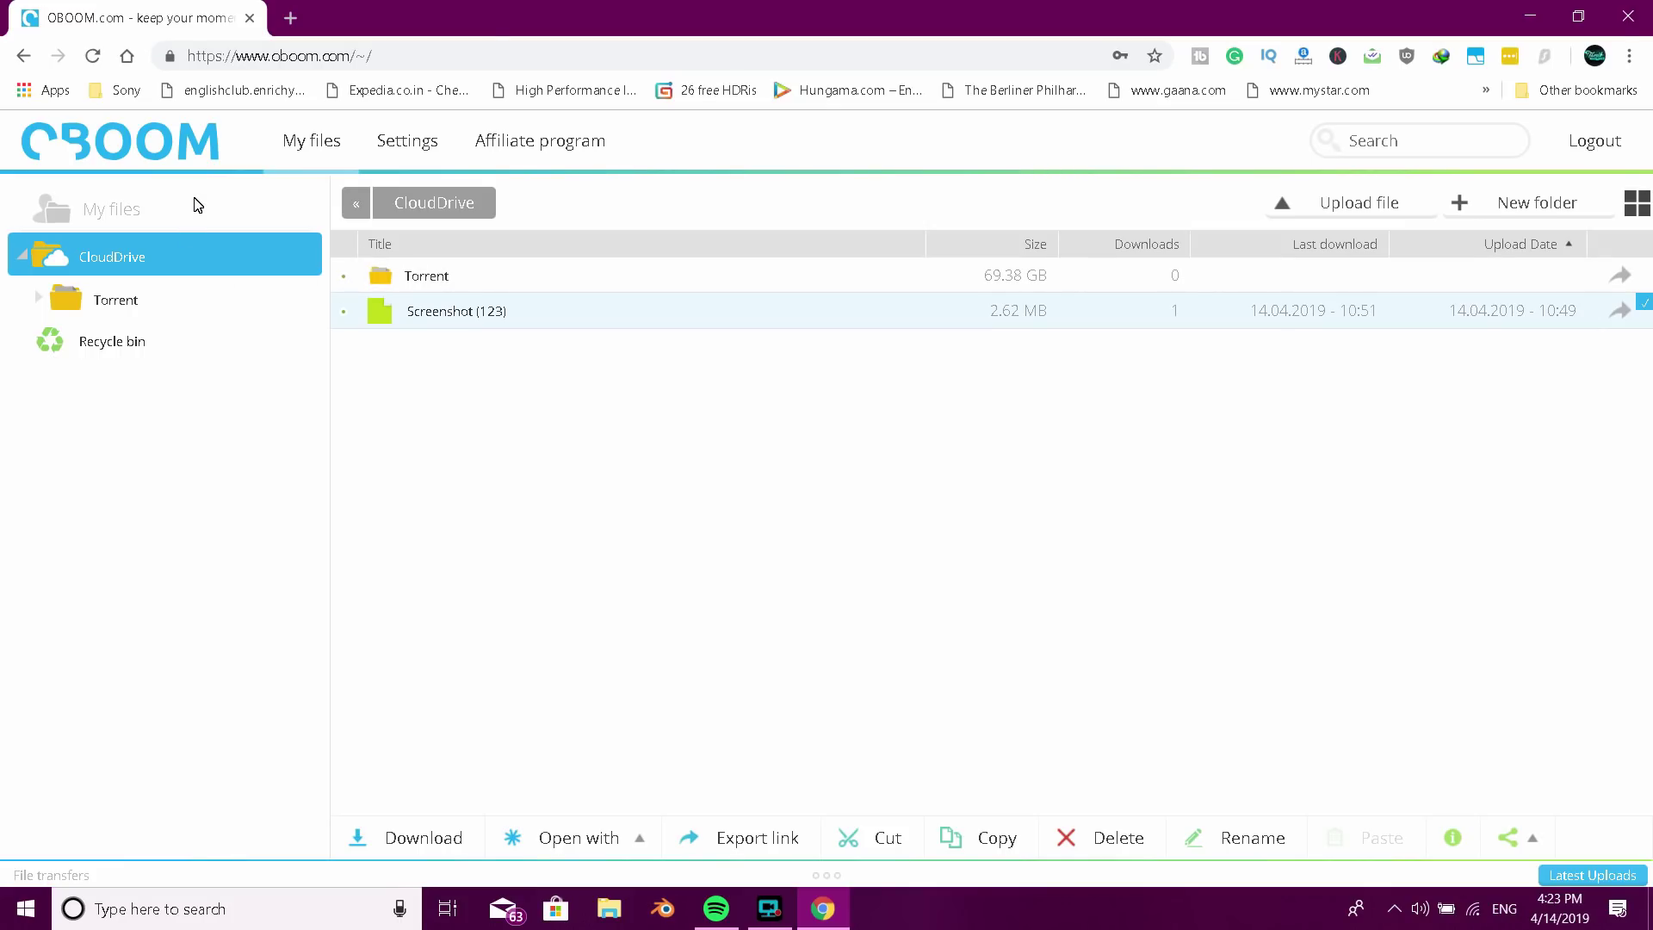
In full screen, visit the Torrent folder, return to CloudDrive, then reach the OBOOM homepage
key("F11")
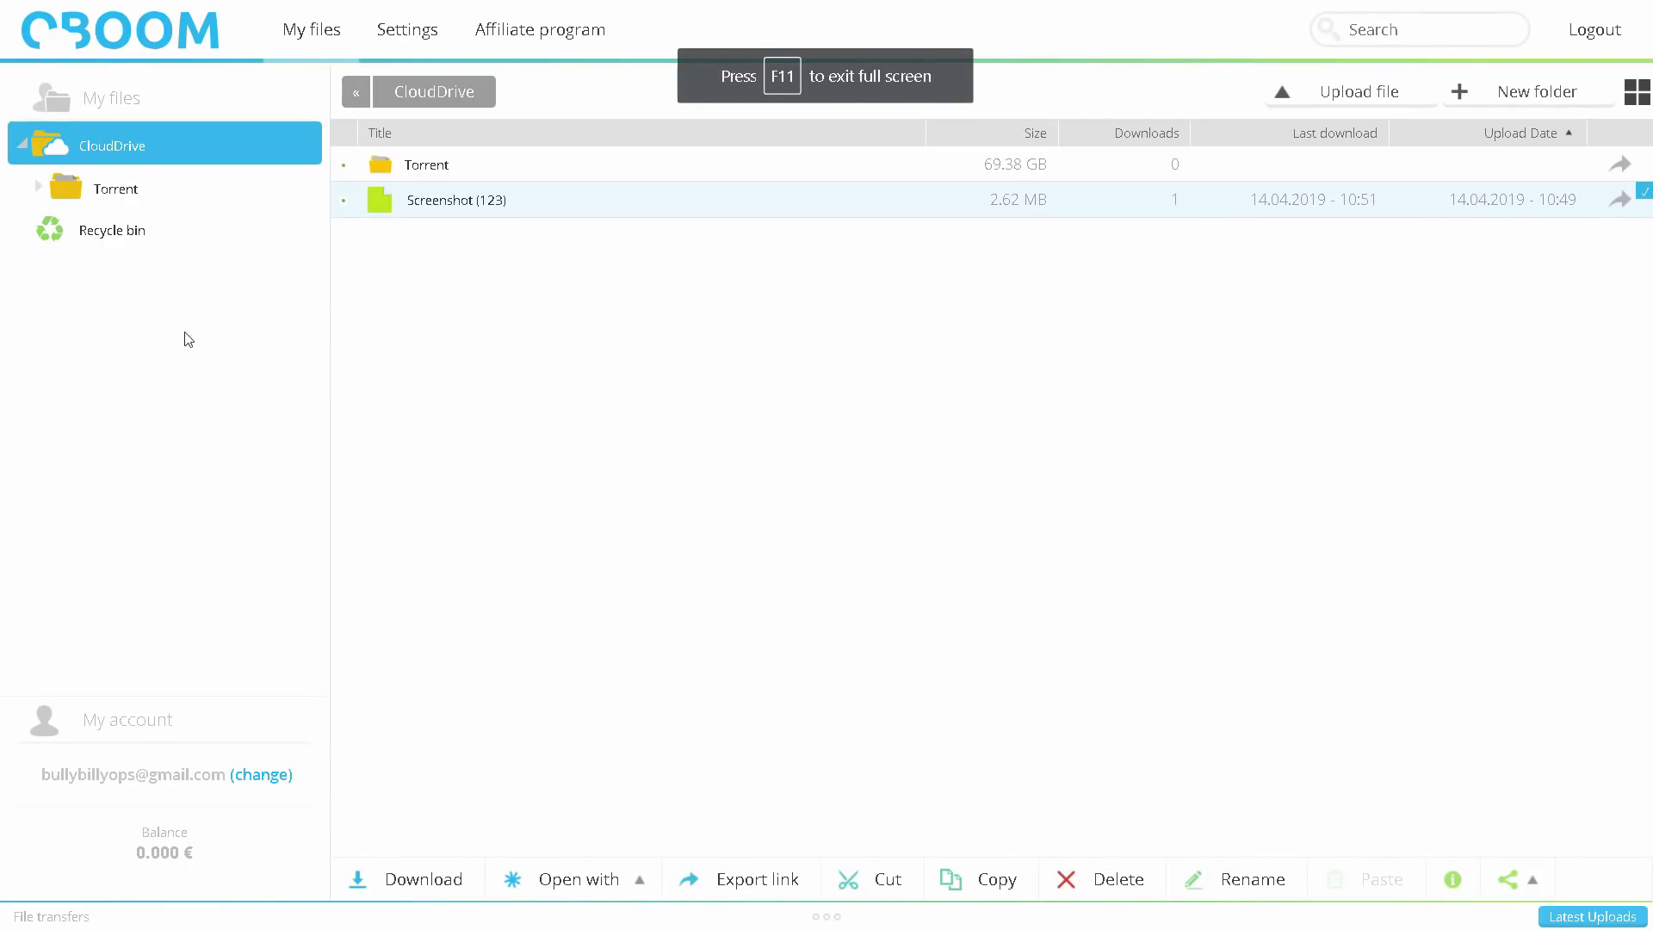
left_click(122, 195)
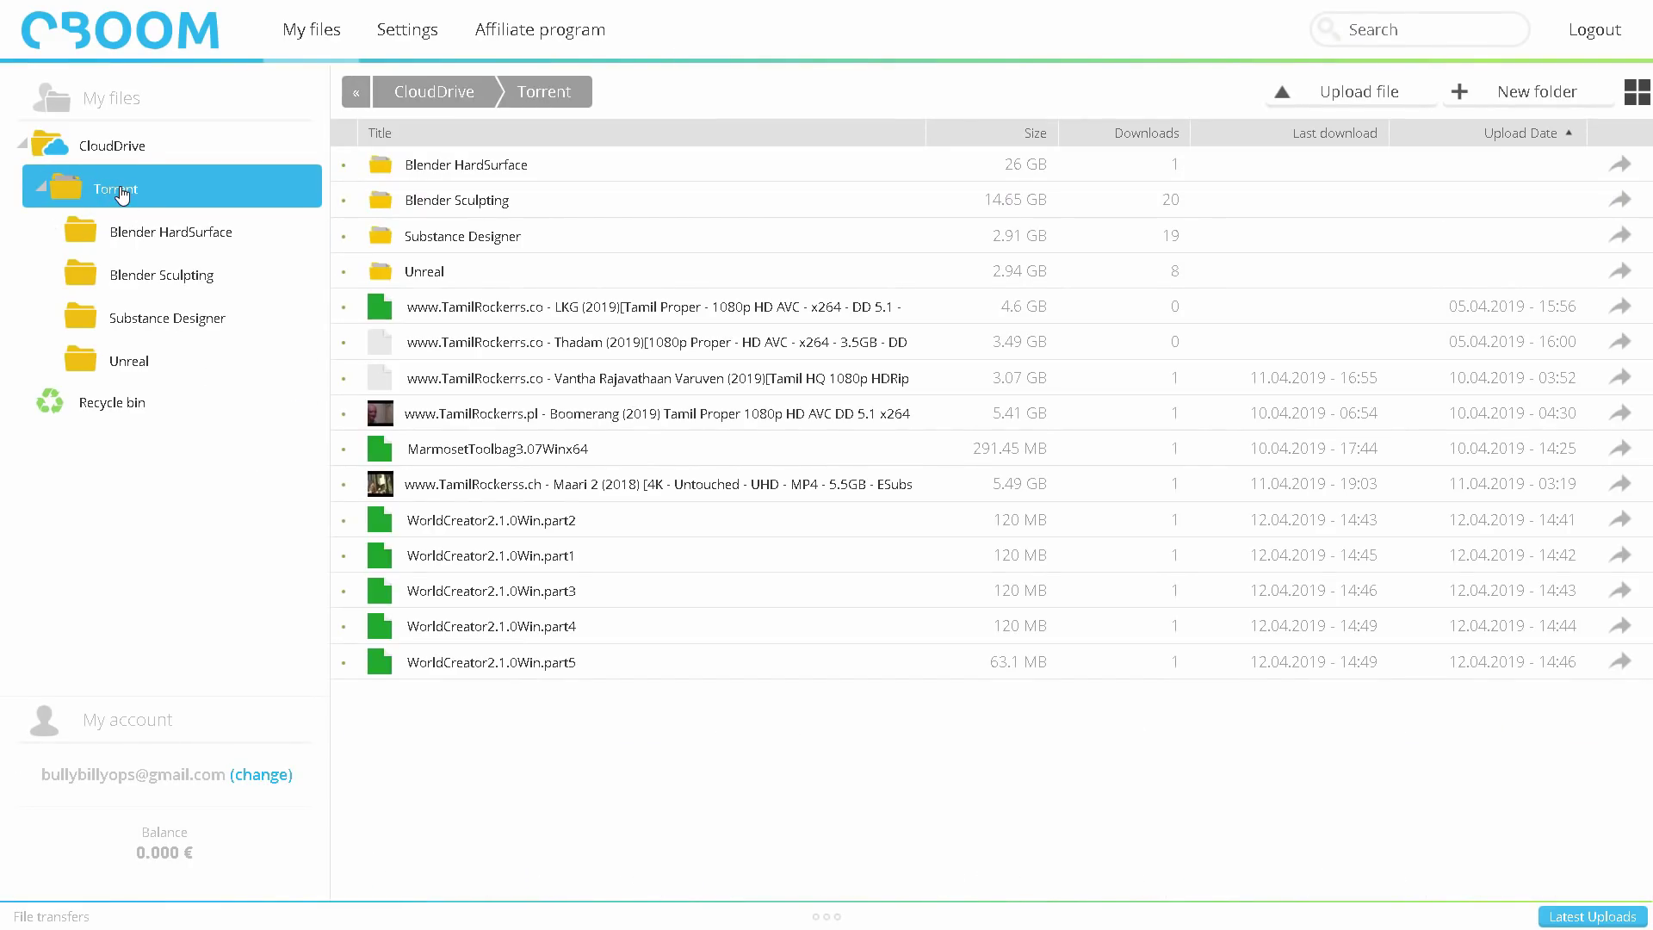
left_click(190, 156)
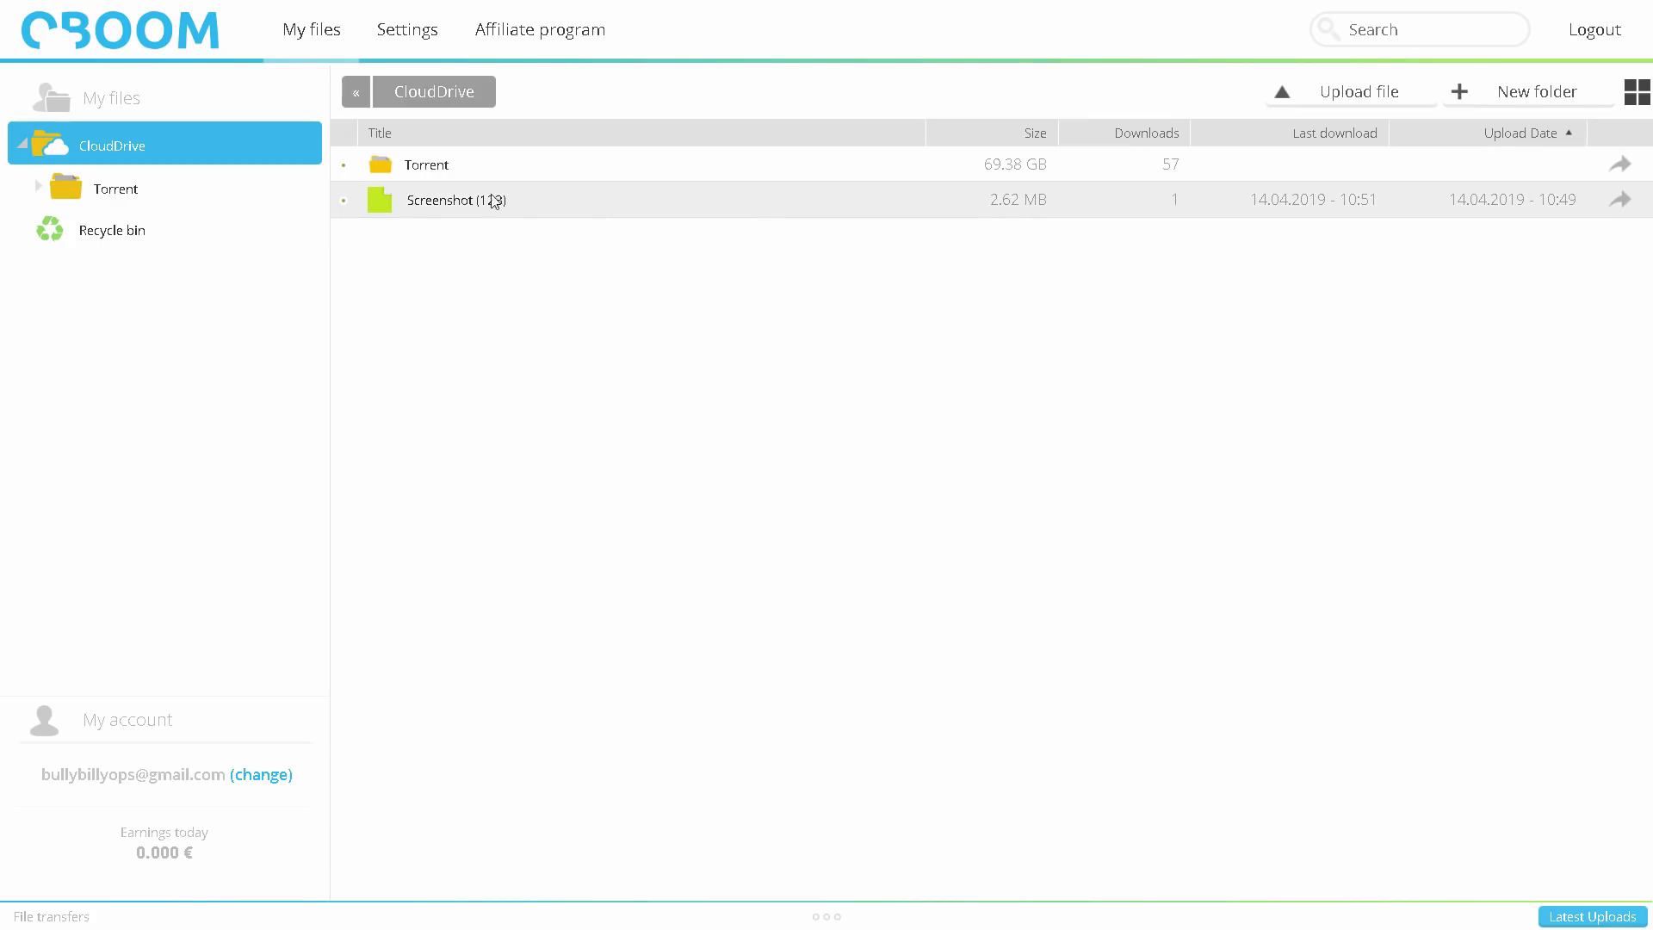
left_click(145, 49)
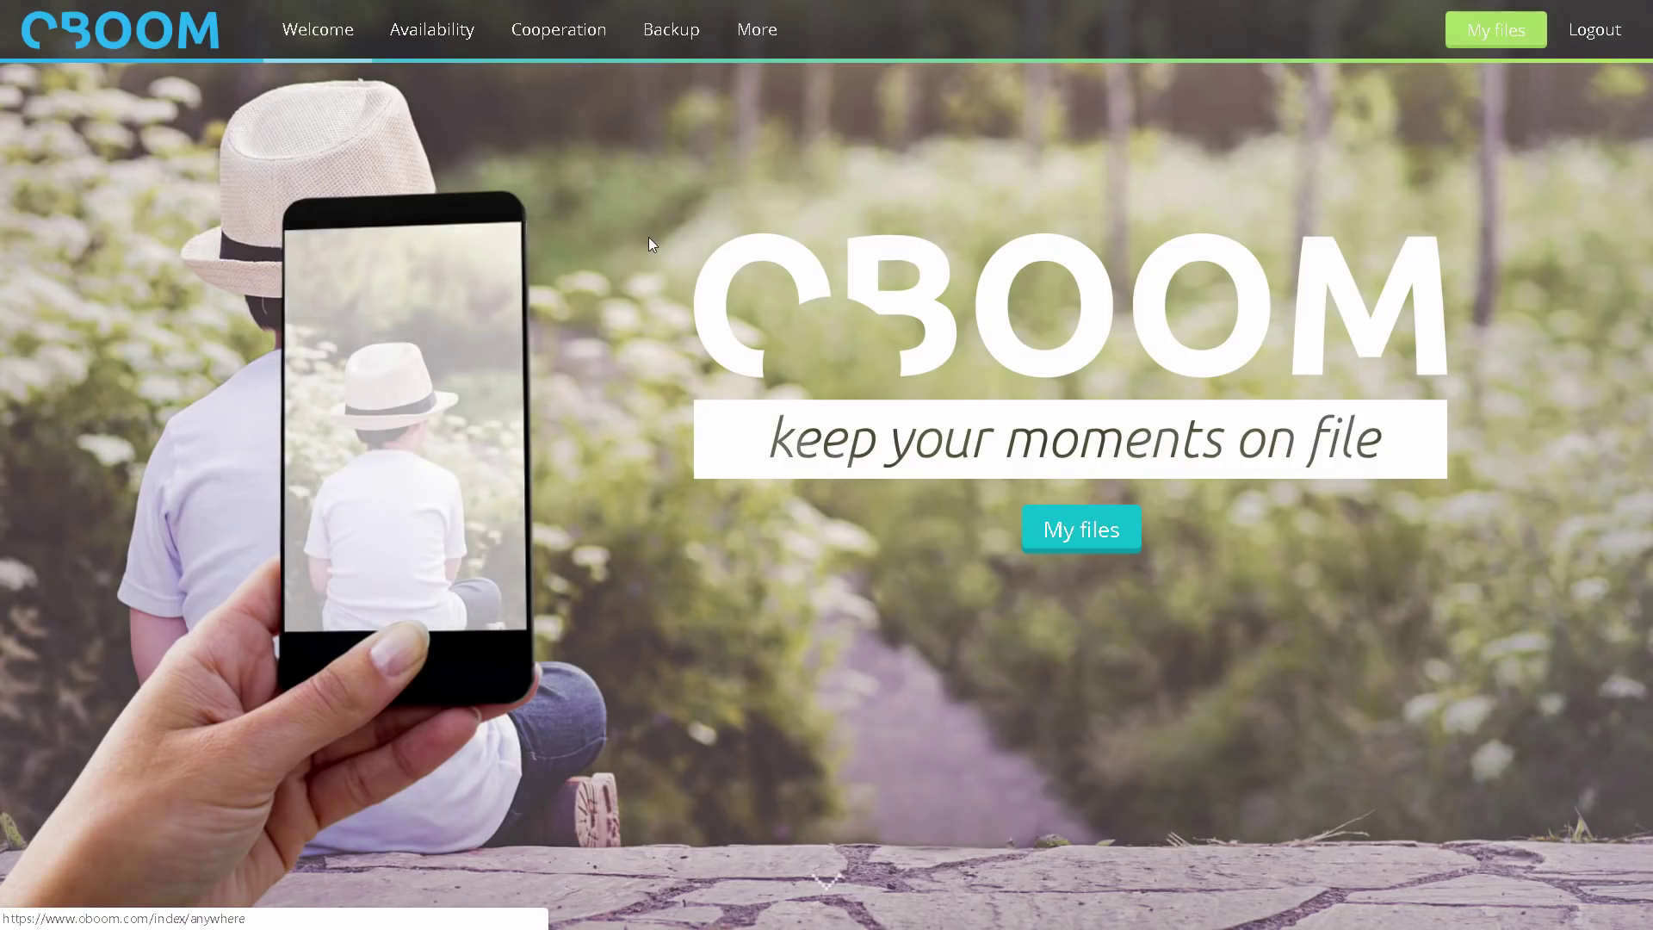
Scroll down the OBOOM homepage through the Availability, Cooperation and Backup sections
scroll(653, 241, "down", 2)
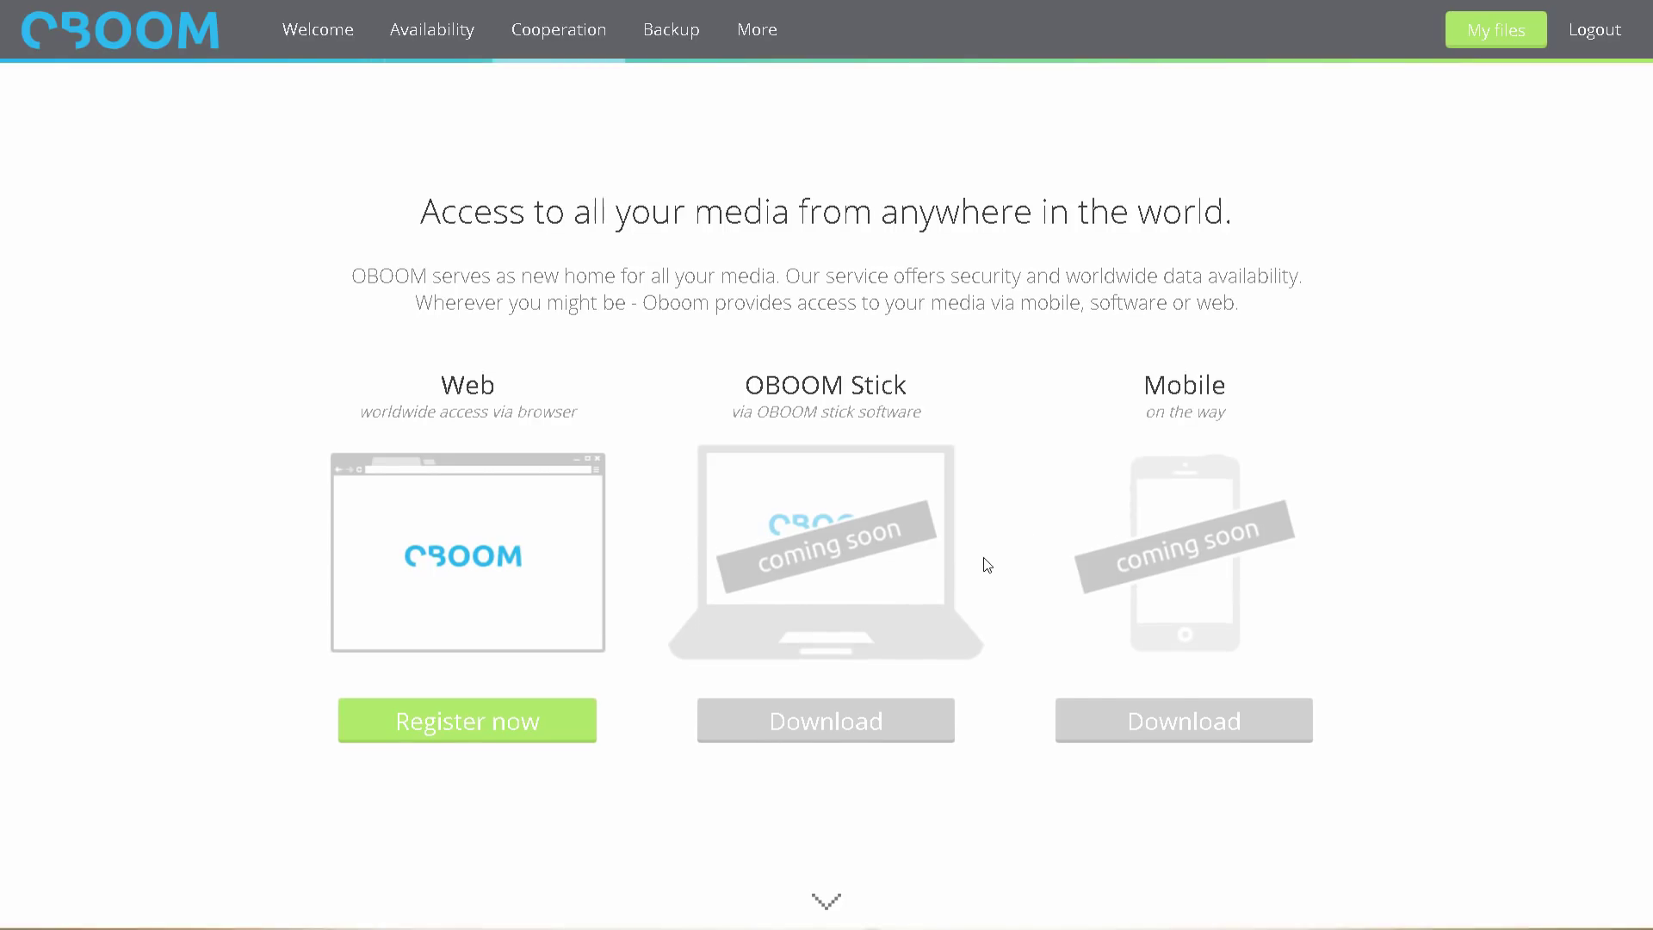
scroll(982, 560, "down", 1)
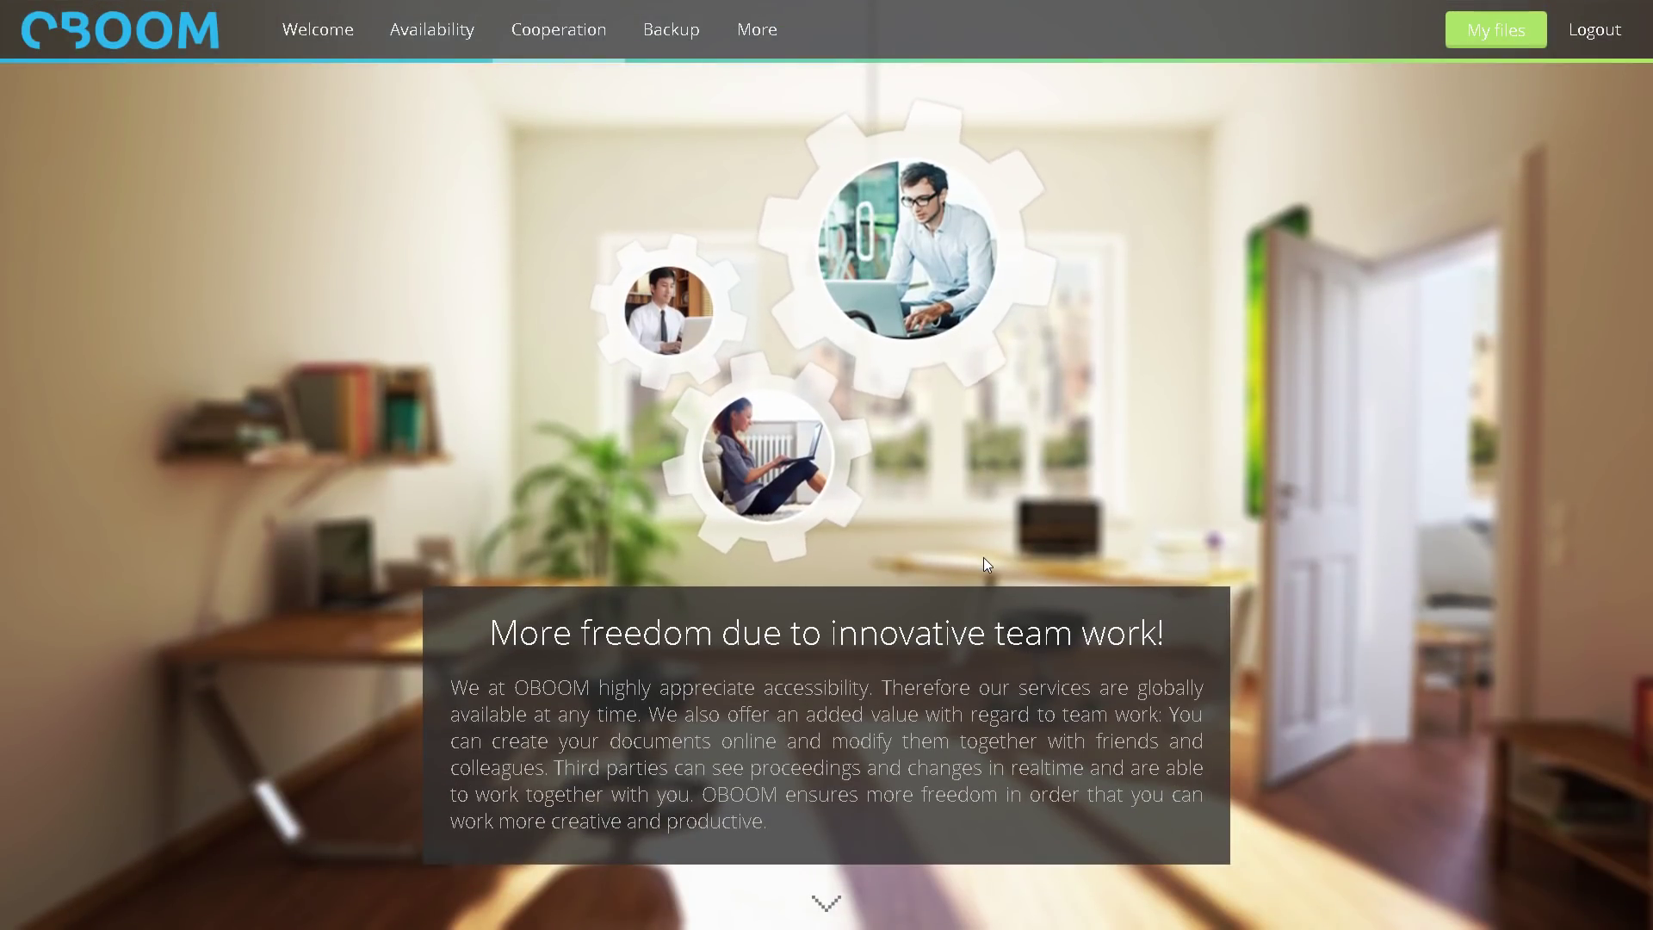
scroll(983, 556, "down", 1)
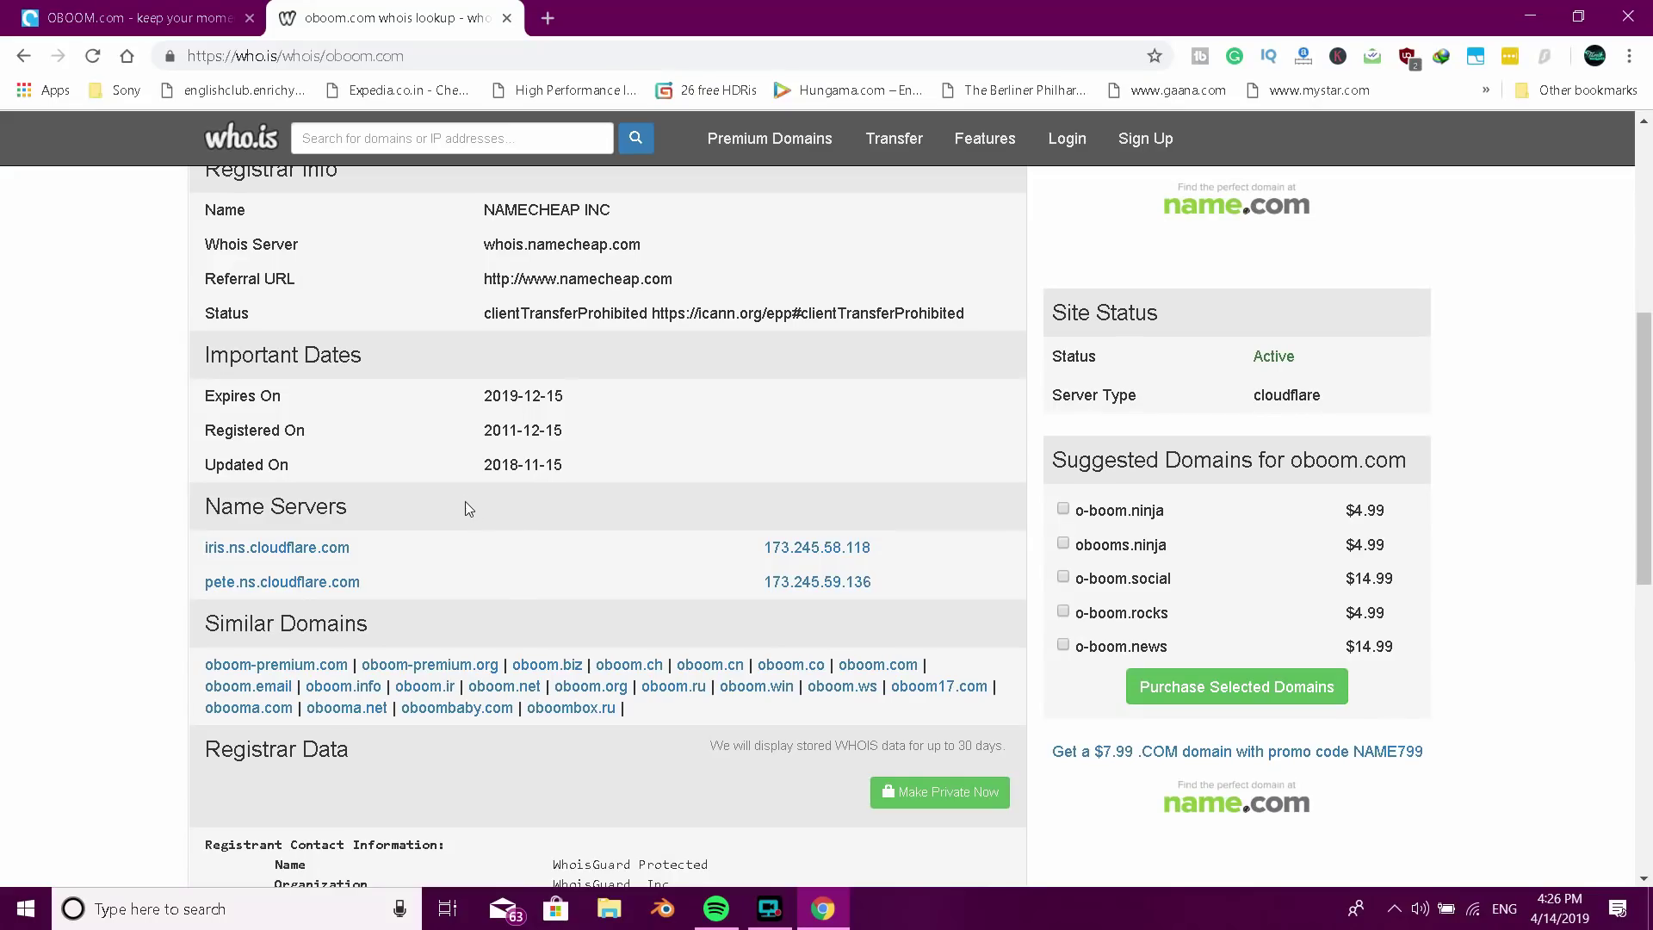
Highlight the oboom.com Registered On date 2011-12-15, then scroll through the contact details and back
left_click_drag(479, 430, 566, 433)
scroll(568, 426, "down", 3)
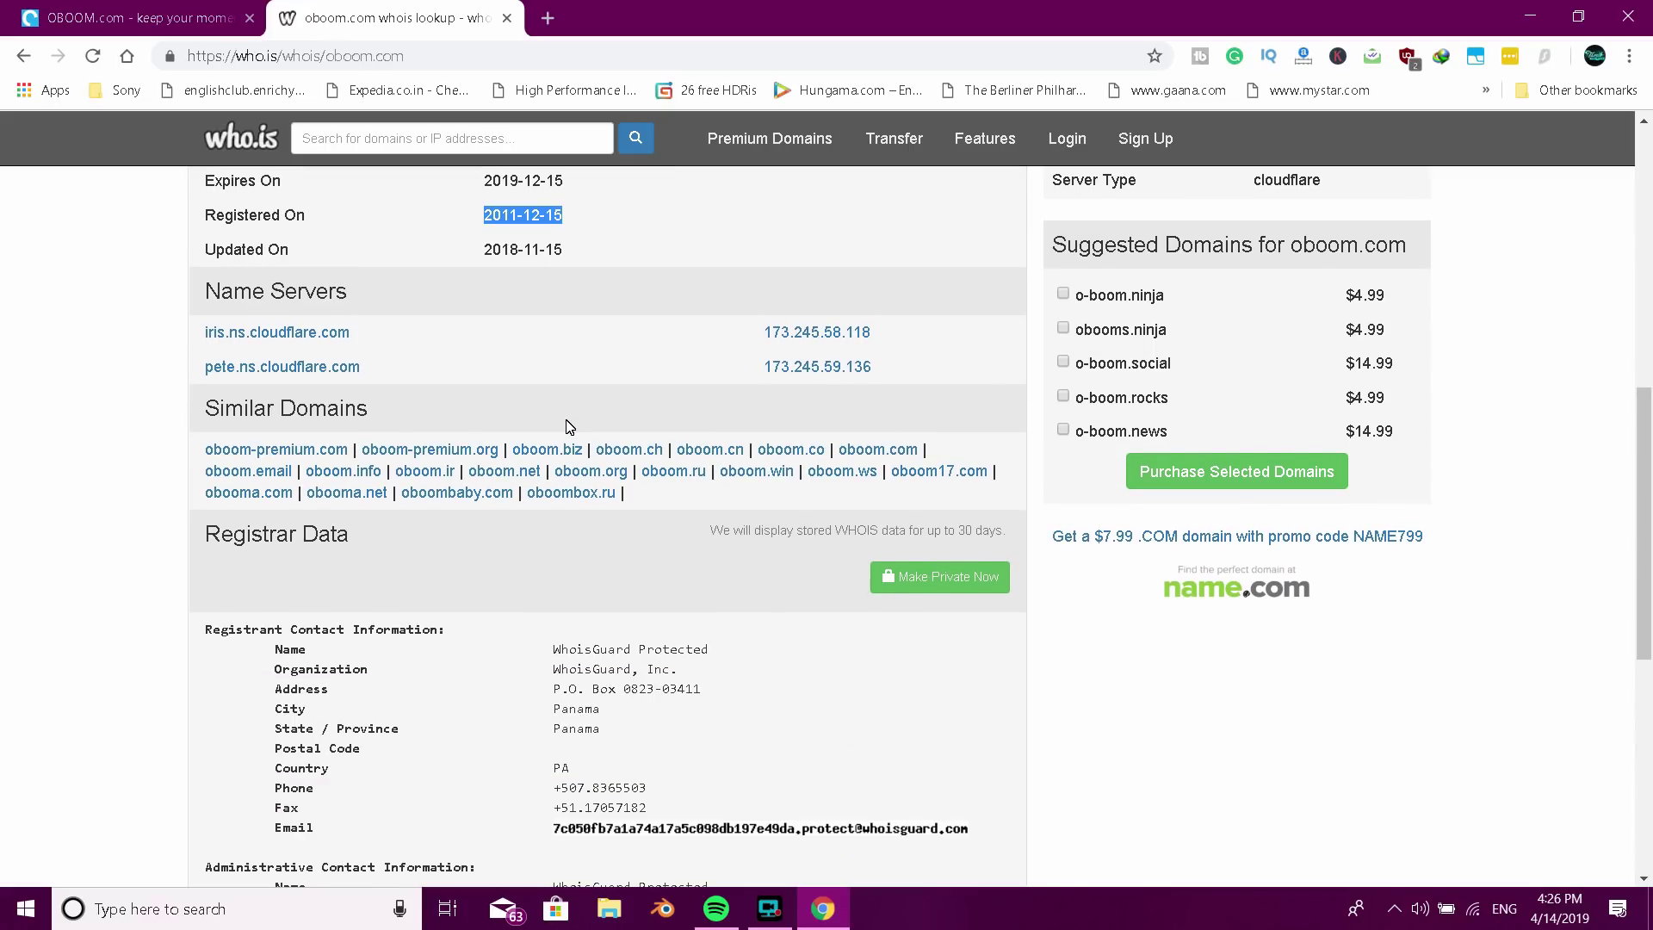
scroll(568, 426, "down", 3)
scroll(568, 426, "down", 5)
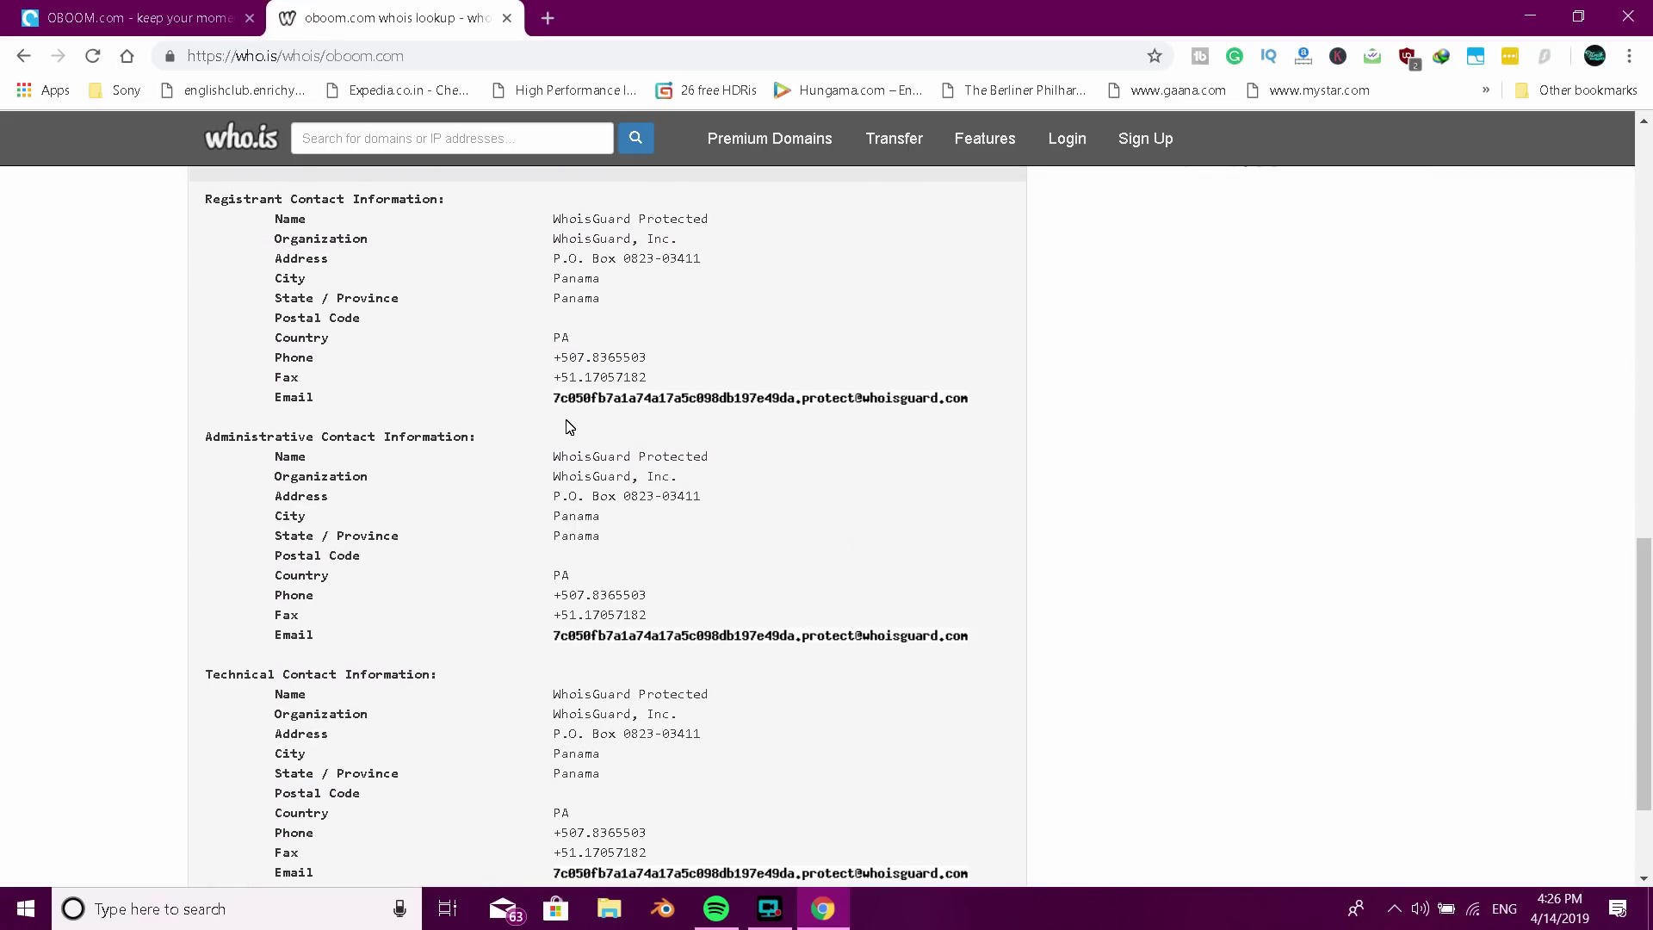
scroll(568, 420, "up", 7)
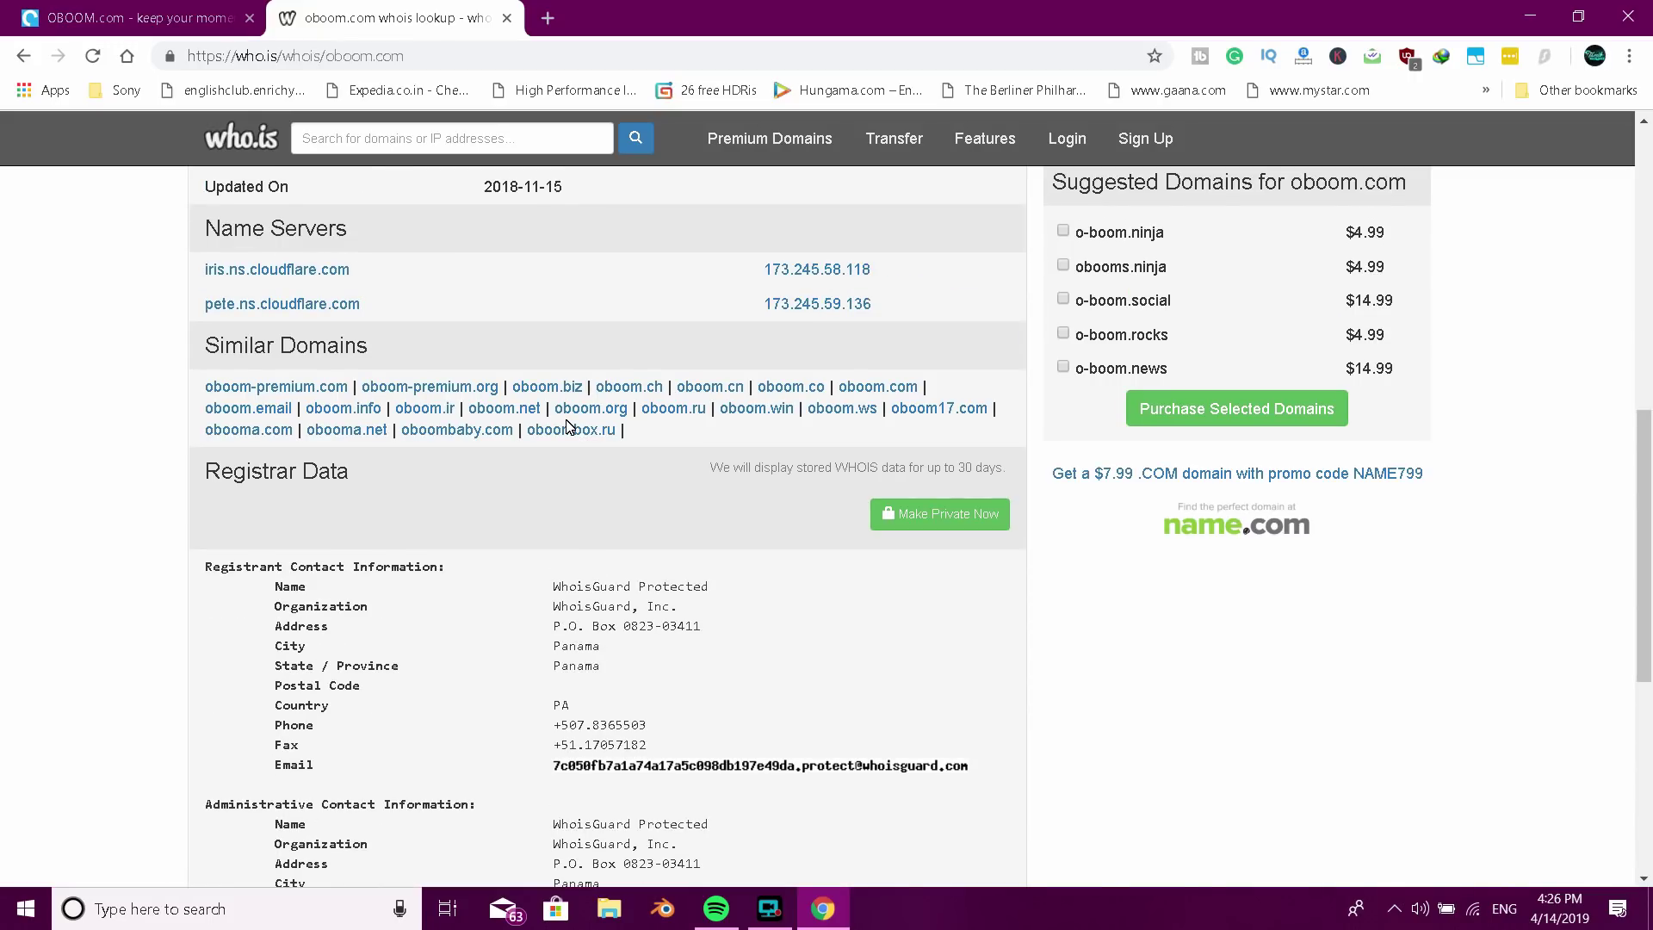
scroll(566, 426, "up", 5)
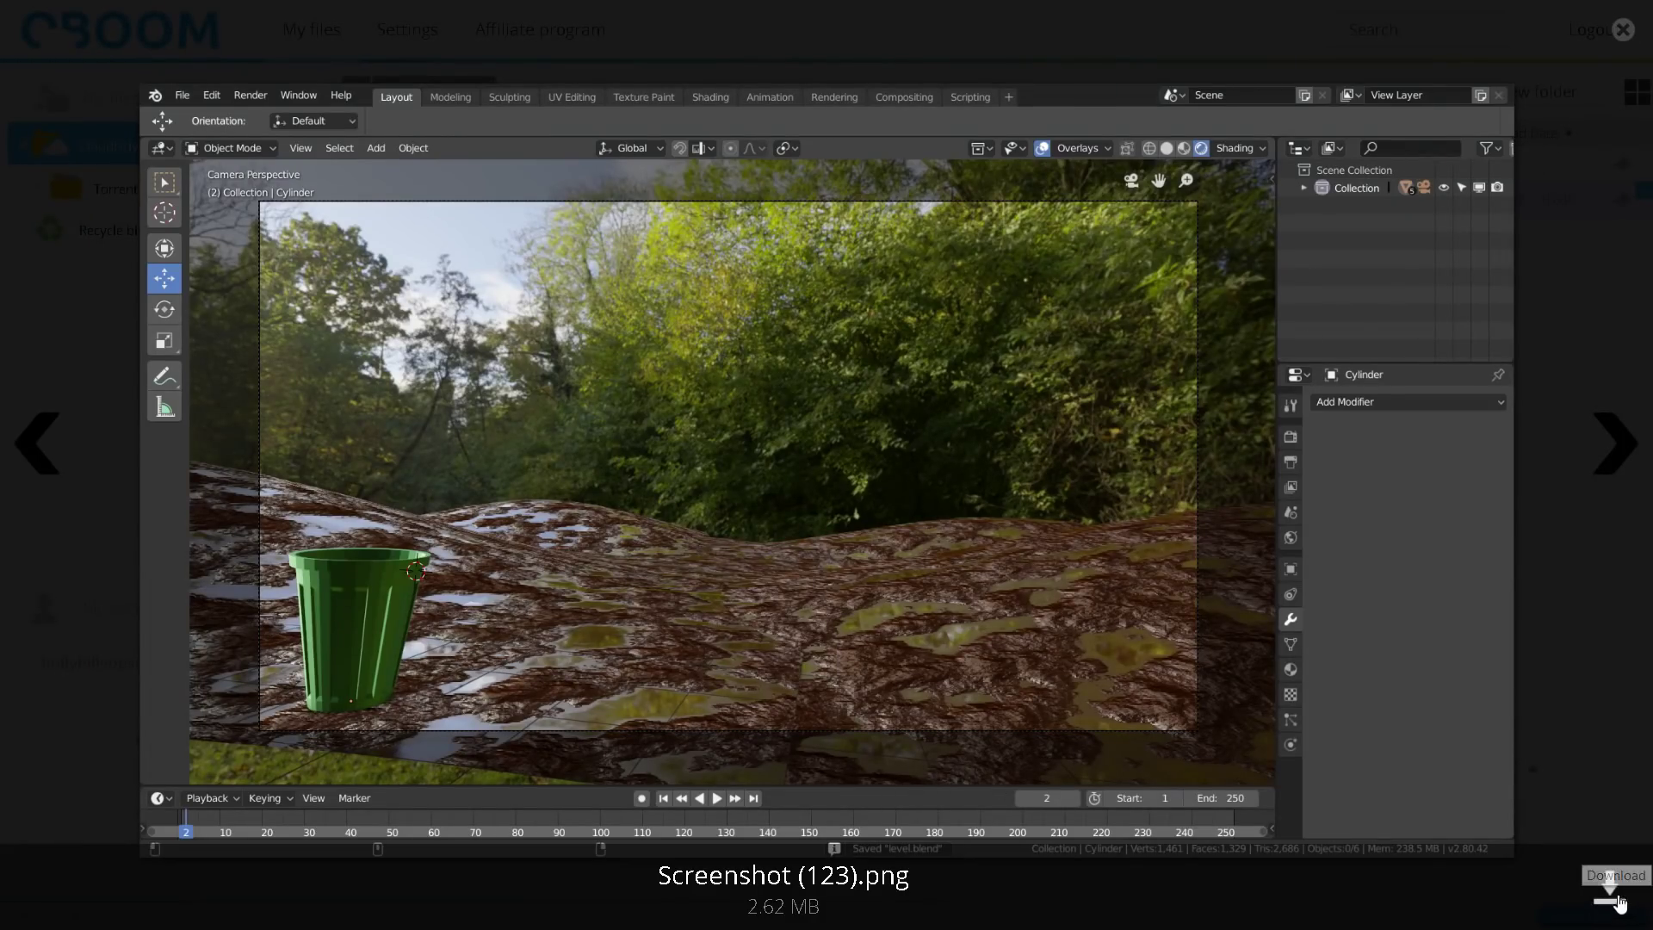
Close the Screenshot (123).png preview to return to the CloudDrive file list
left_click(1623, 29)
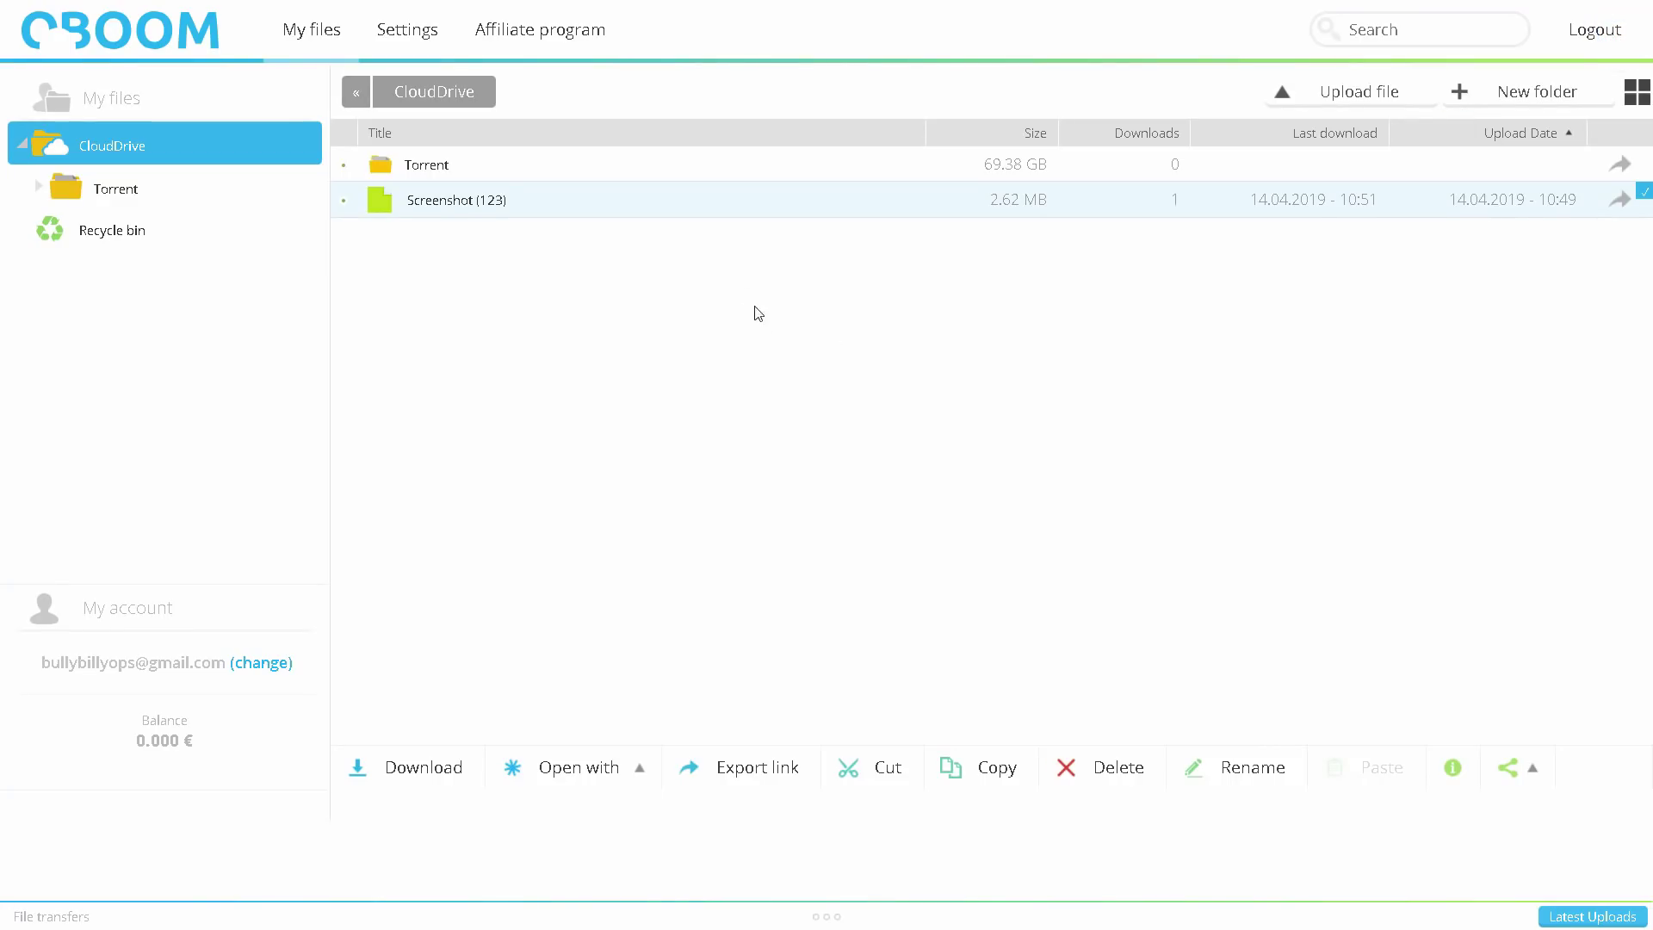